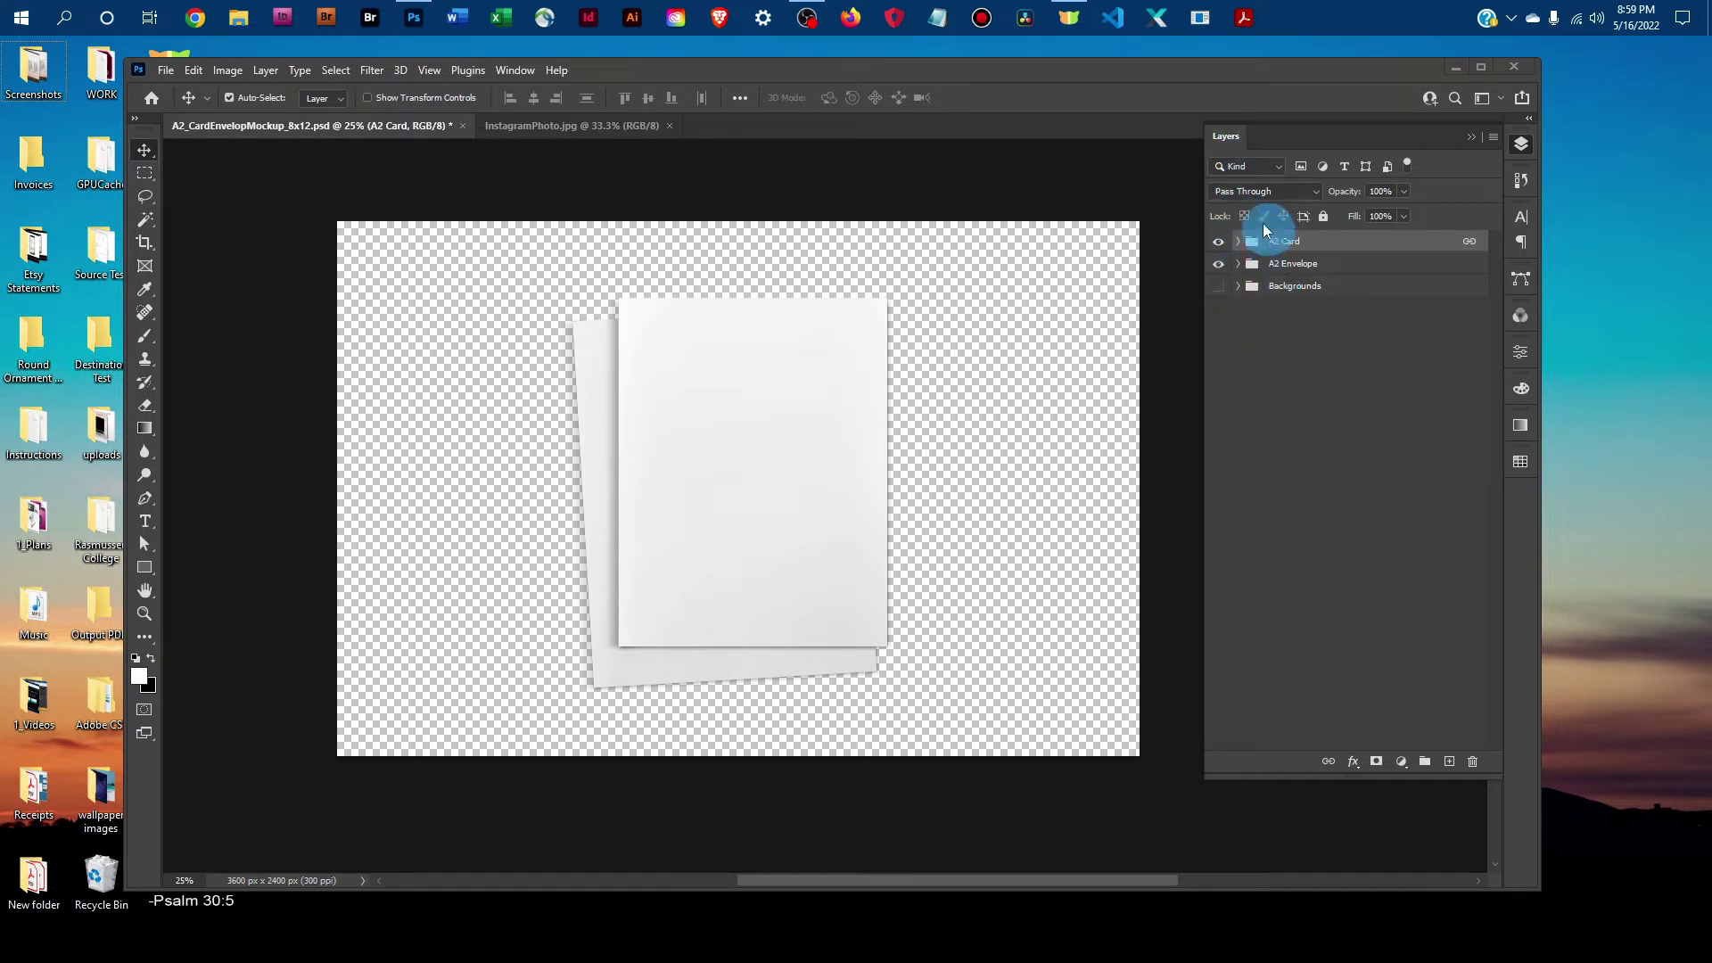
Expand the A2 Card, Card, A2 Envelope and Envelope groups in the Layers panel.
left_click(517, 71)
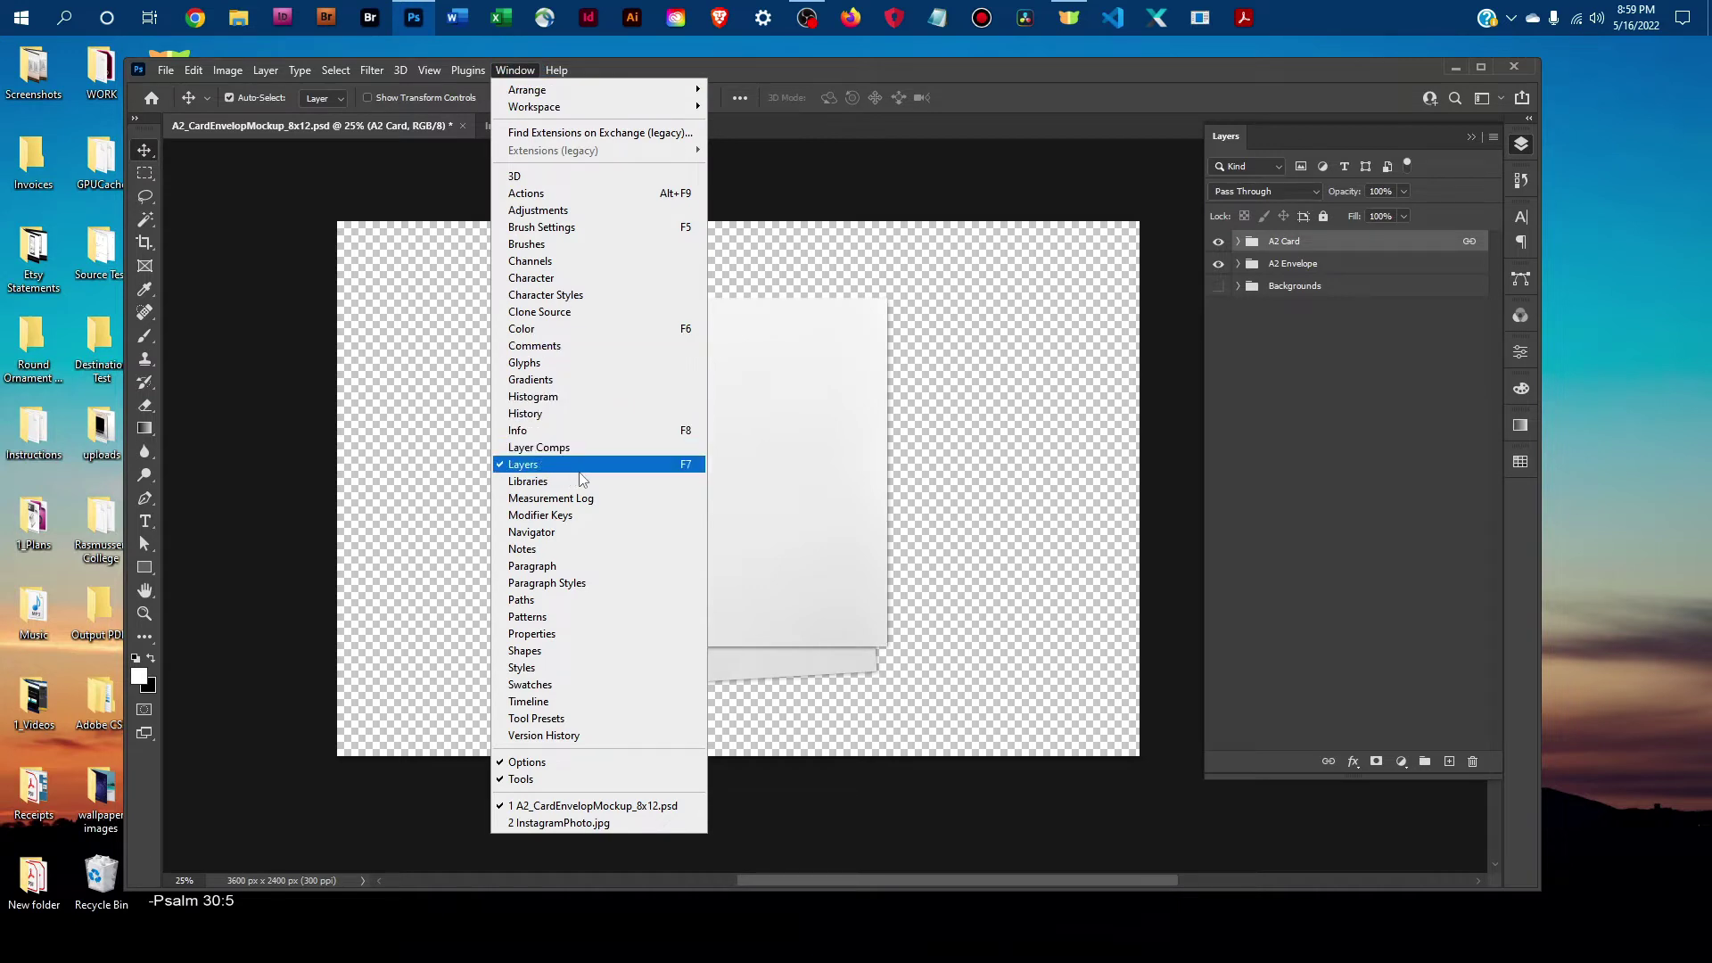
left_click(1069, 487)
left_click(1315, 428)
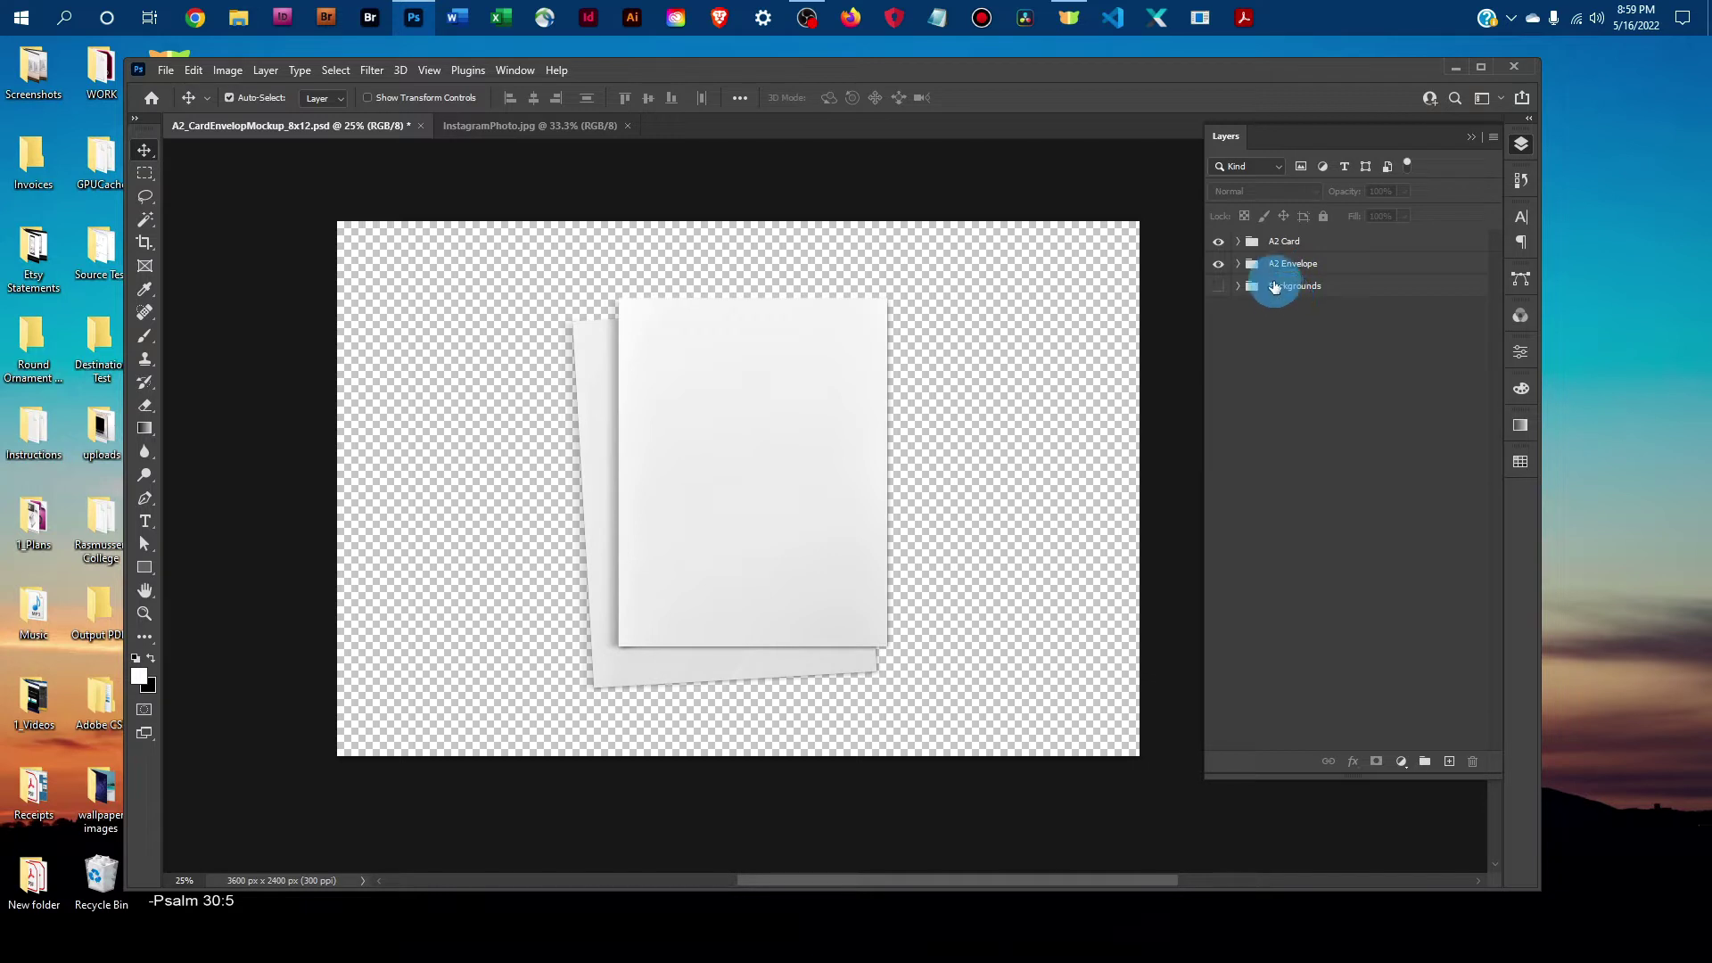
left_click(1239, 243)
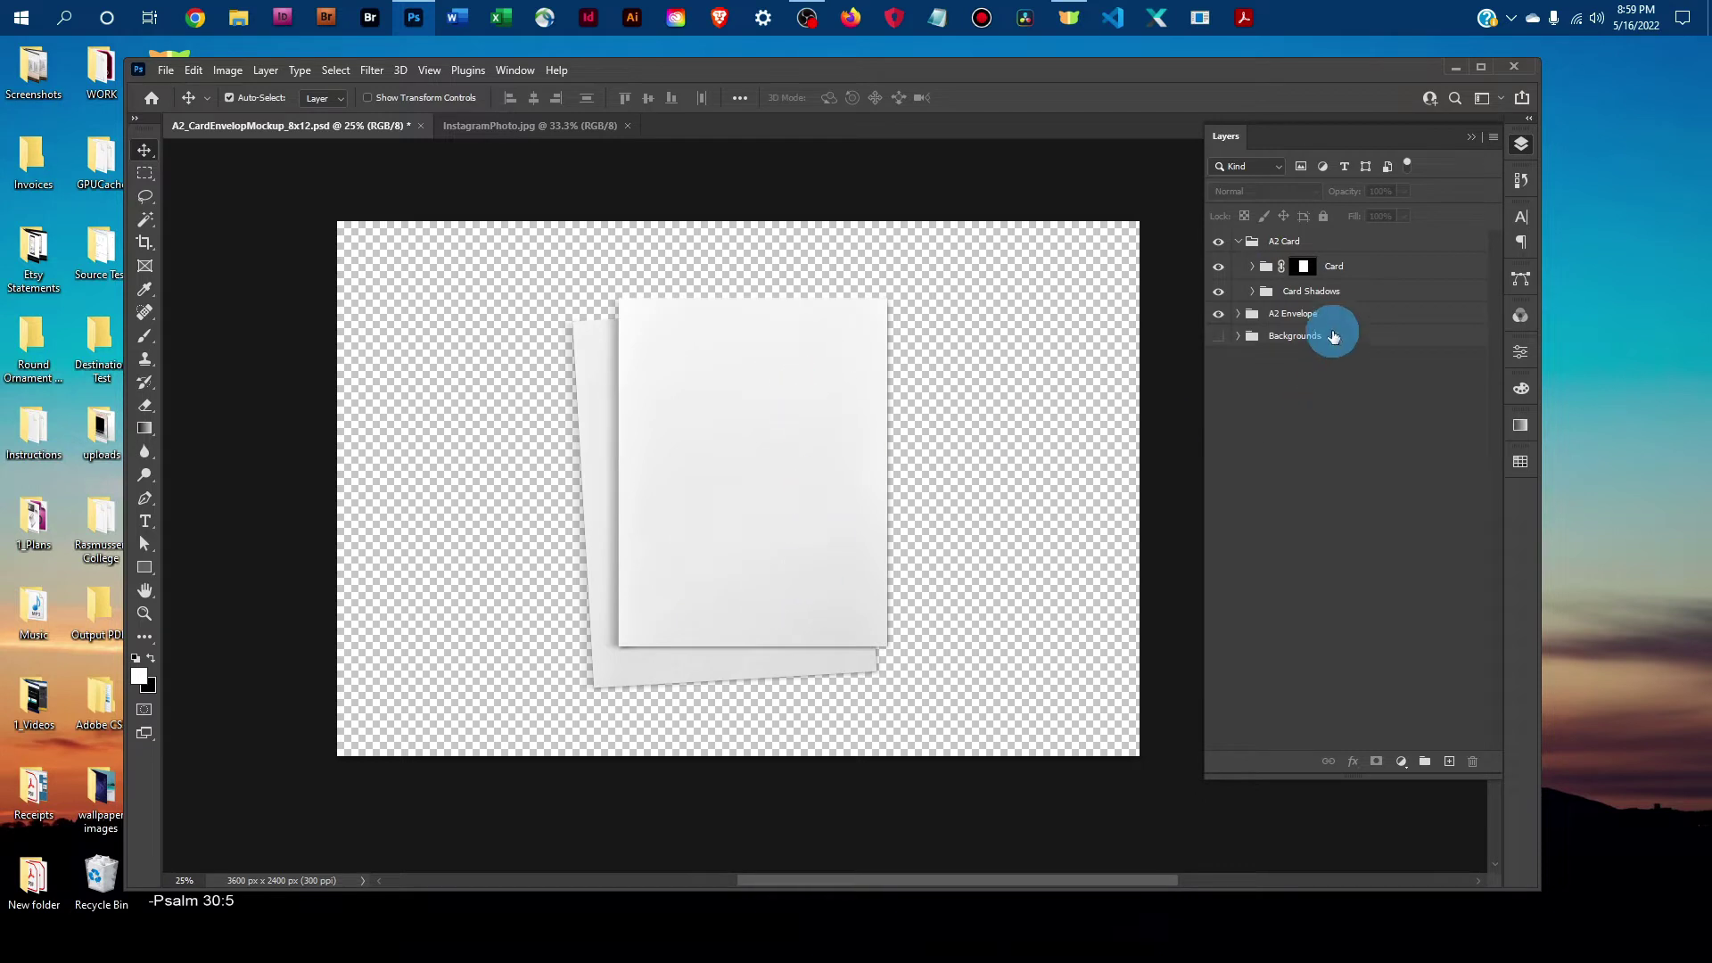
left_click(1252, 266)
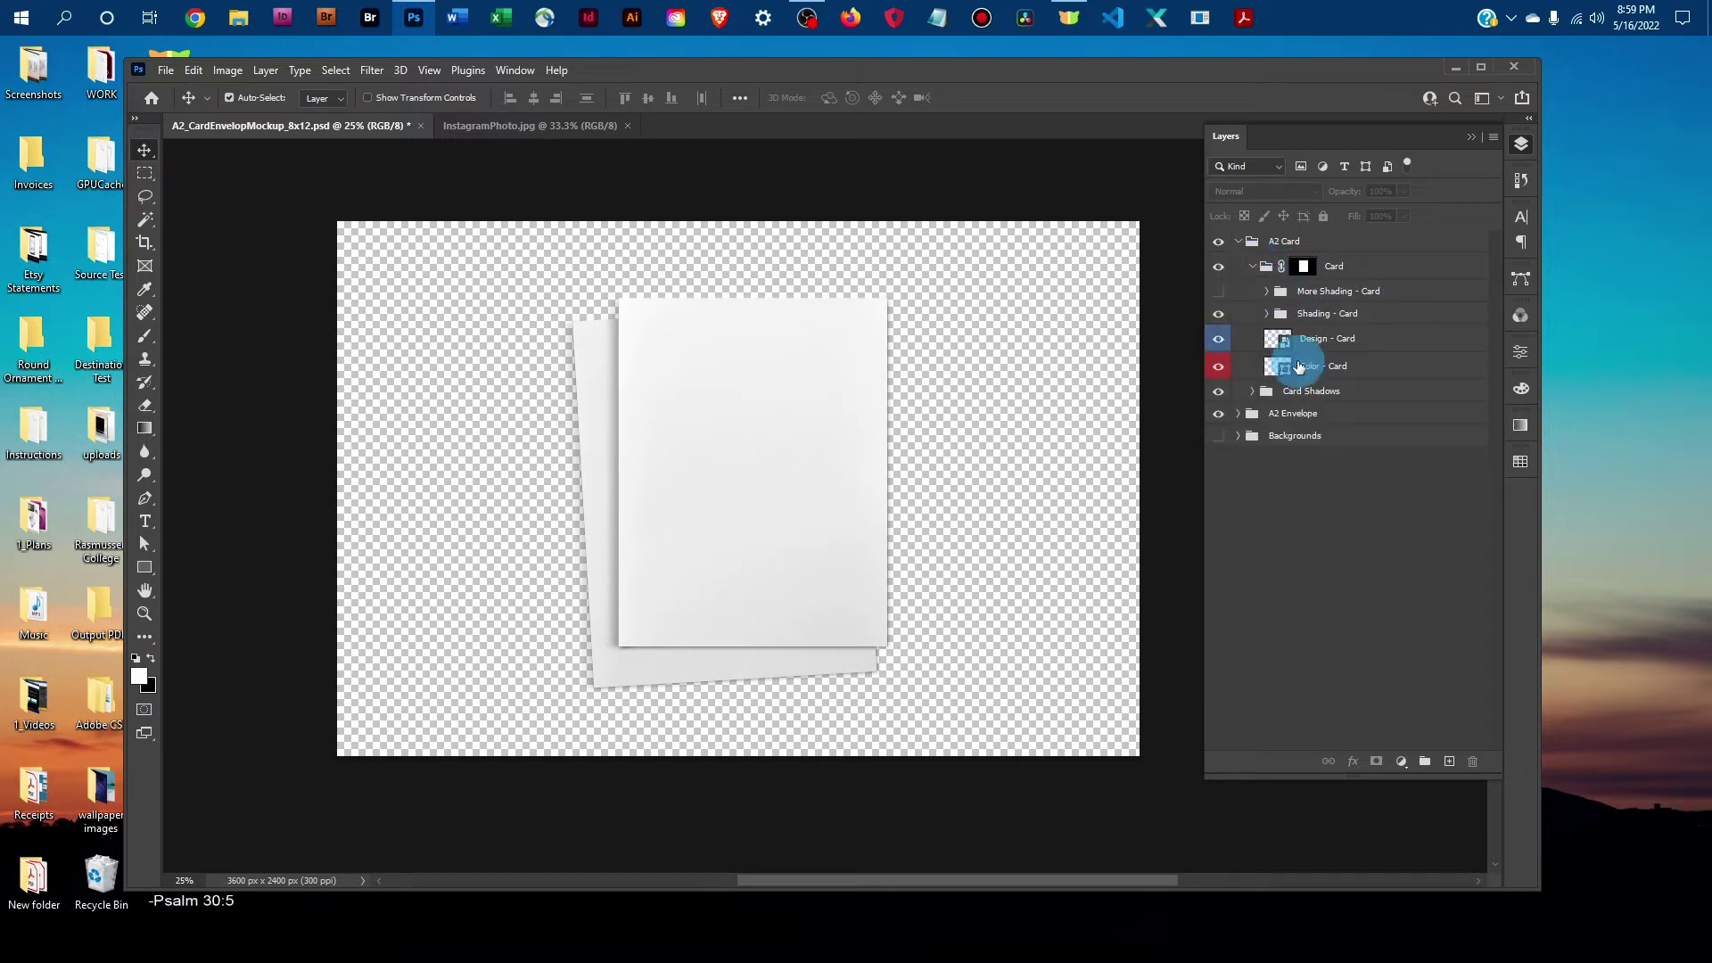
left_click(1242, 419)
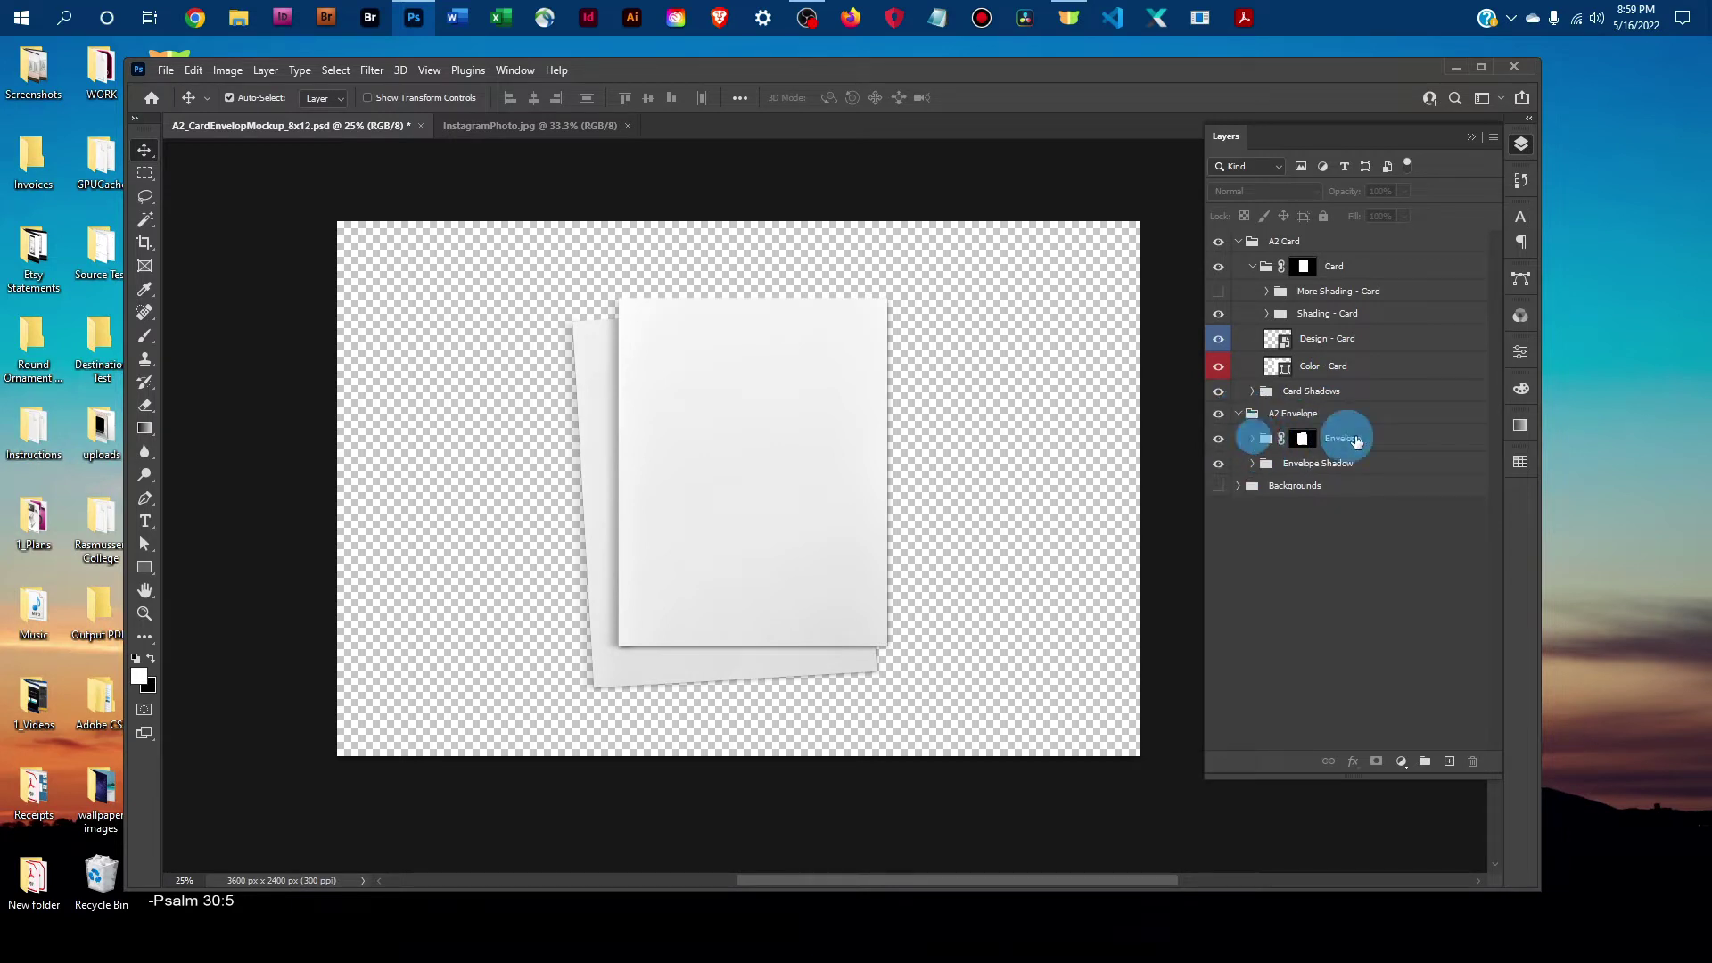
left_click(1252, 438)
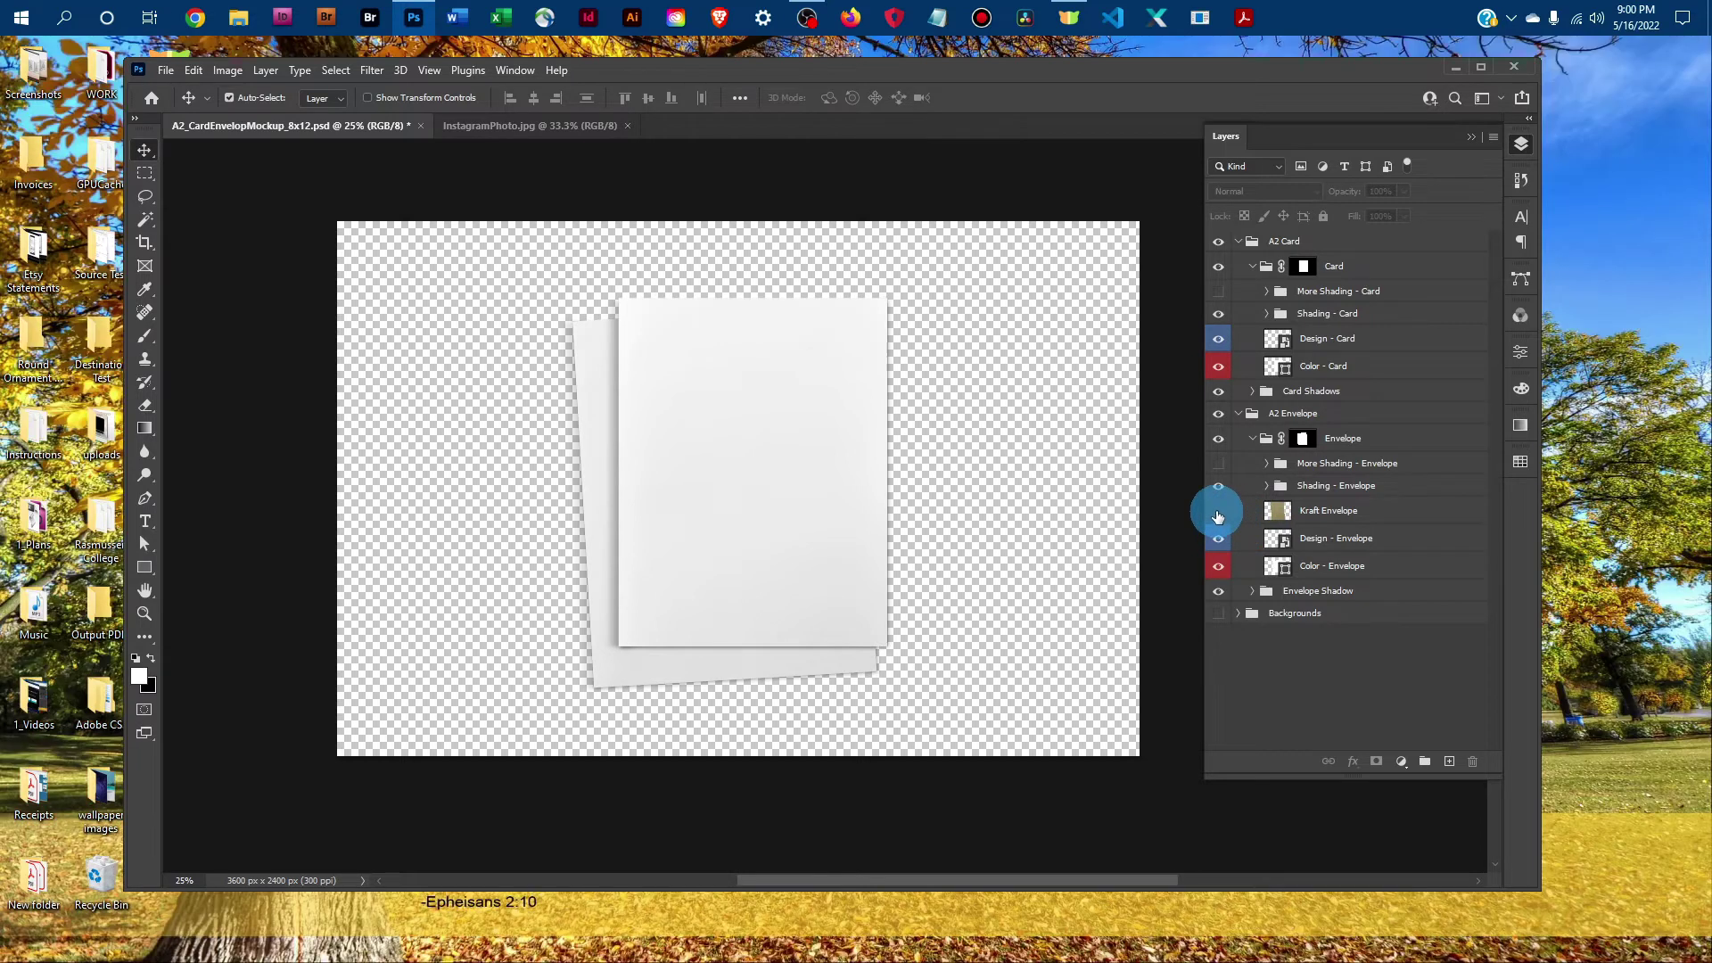
Turn on the Kraft Envelope layer so the envelope turns brown kraft.
left_click(1214, 514)
left_click(1219, 515)
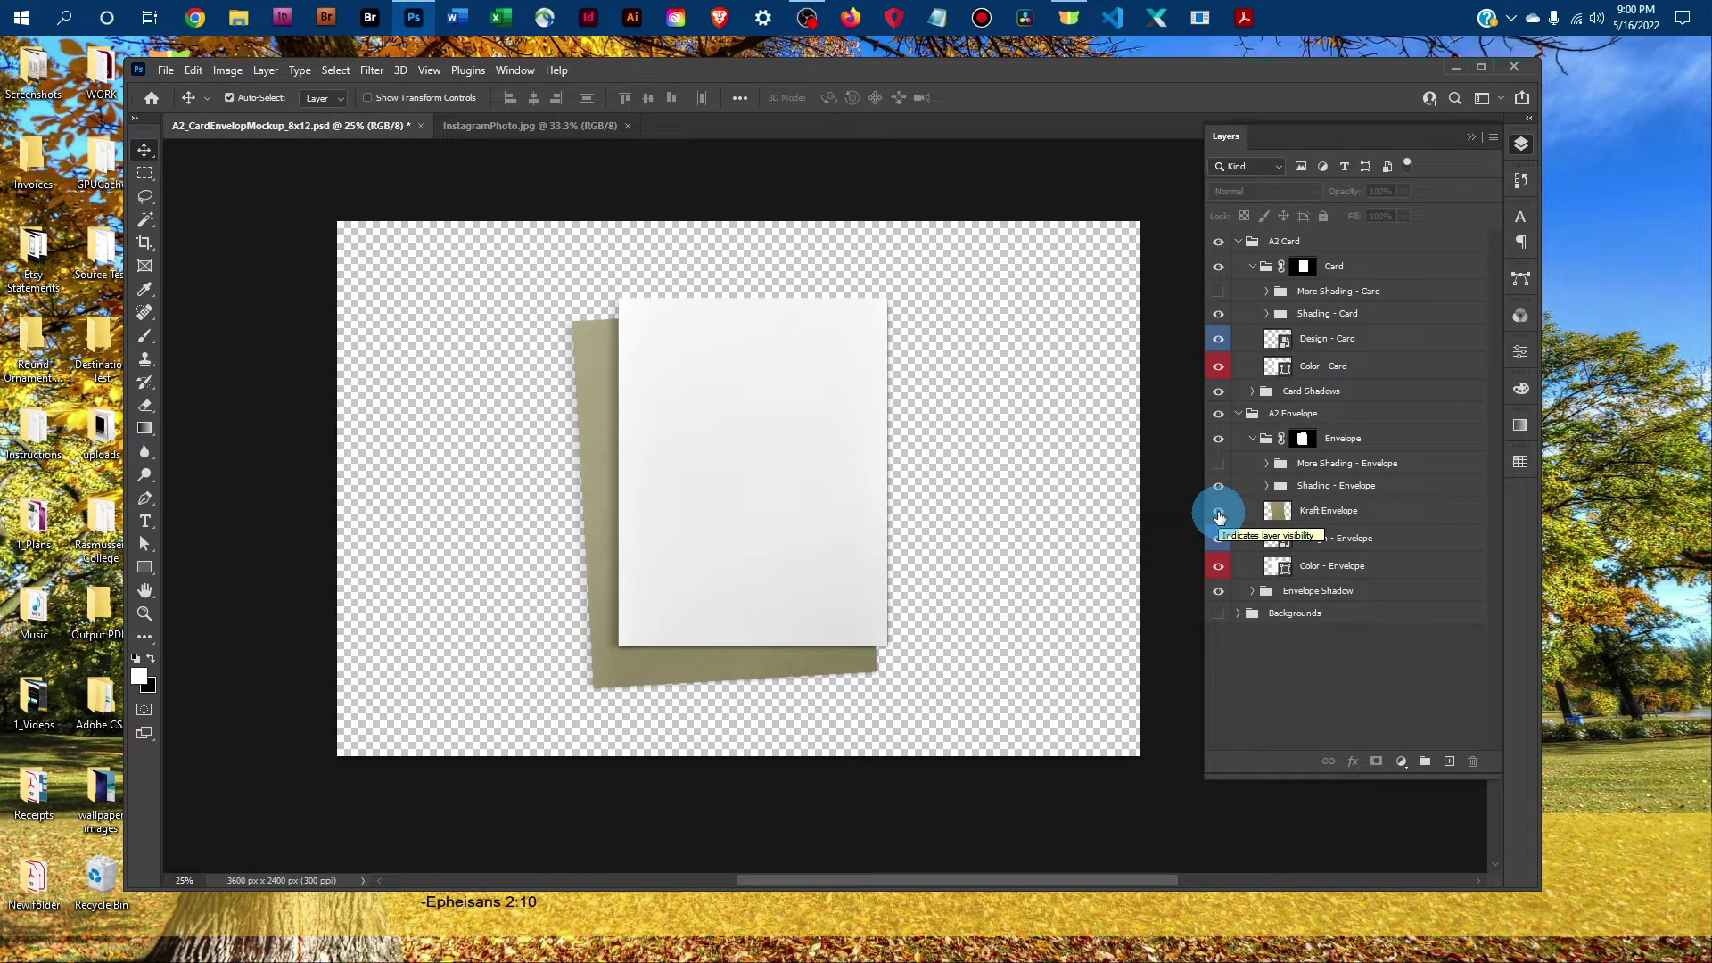
left_click(1238, 615)
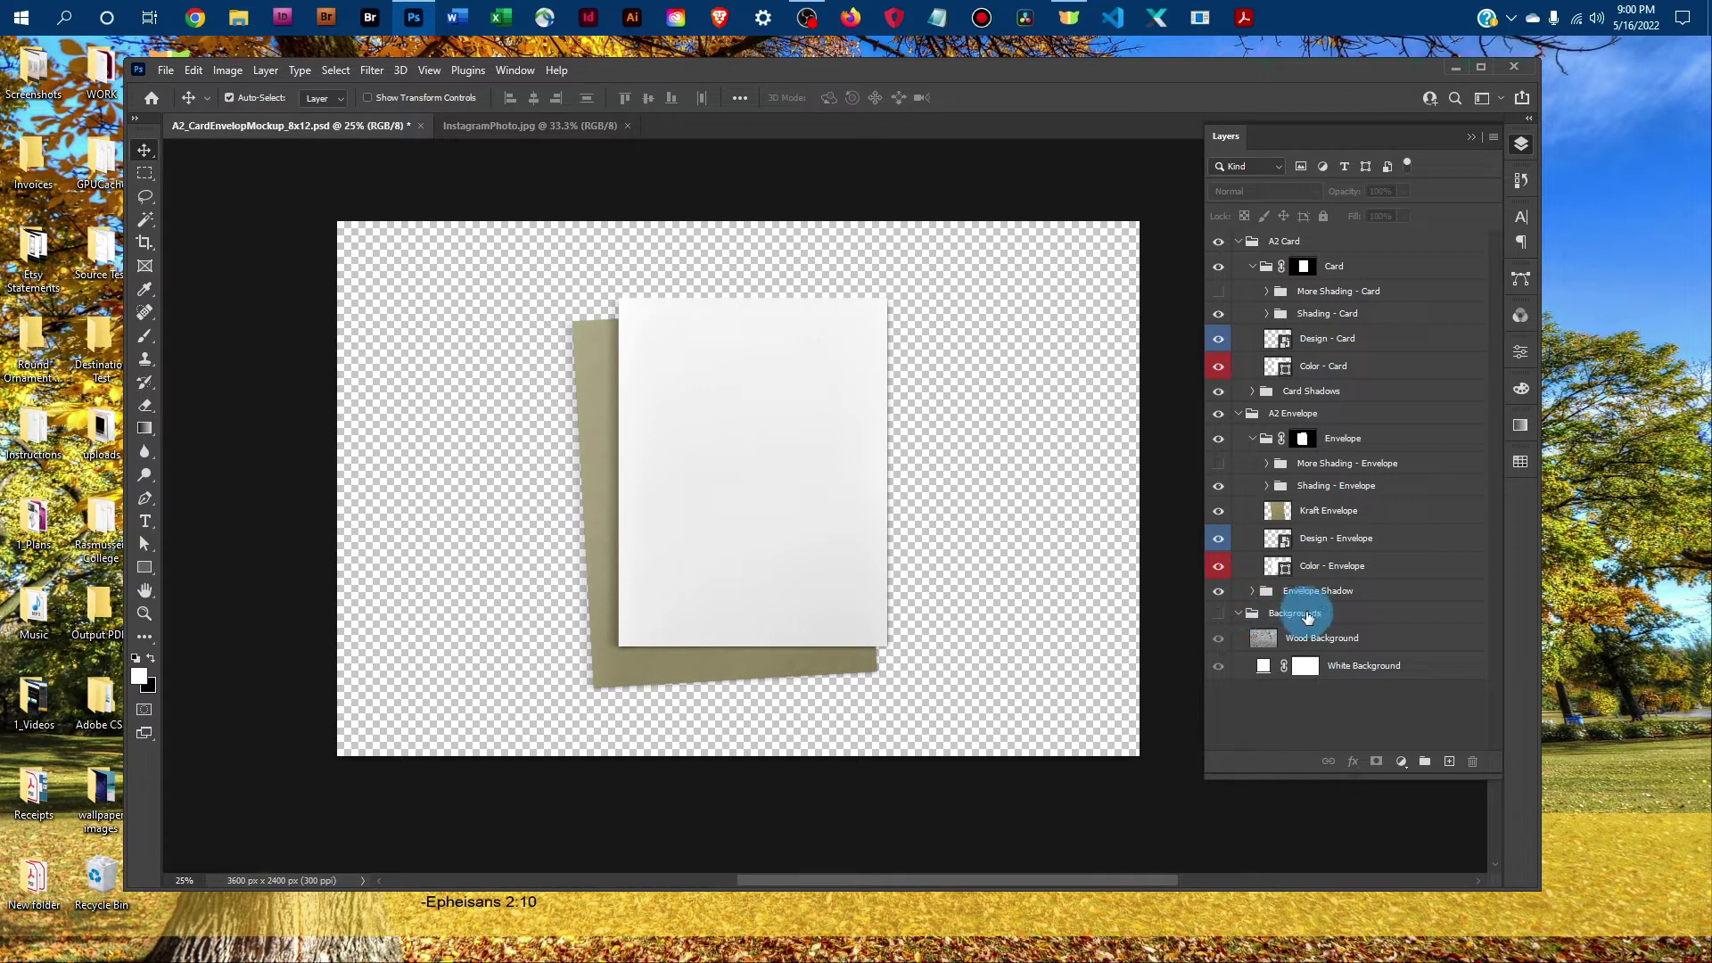
Show the Backgrounds group with Wood and White Background visible, then collapse the group.
left_click(1219, 614)
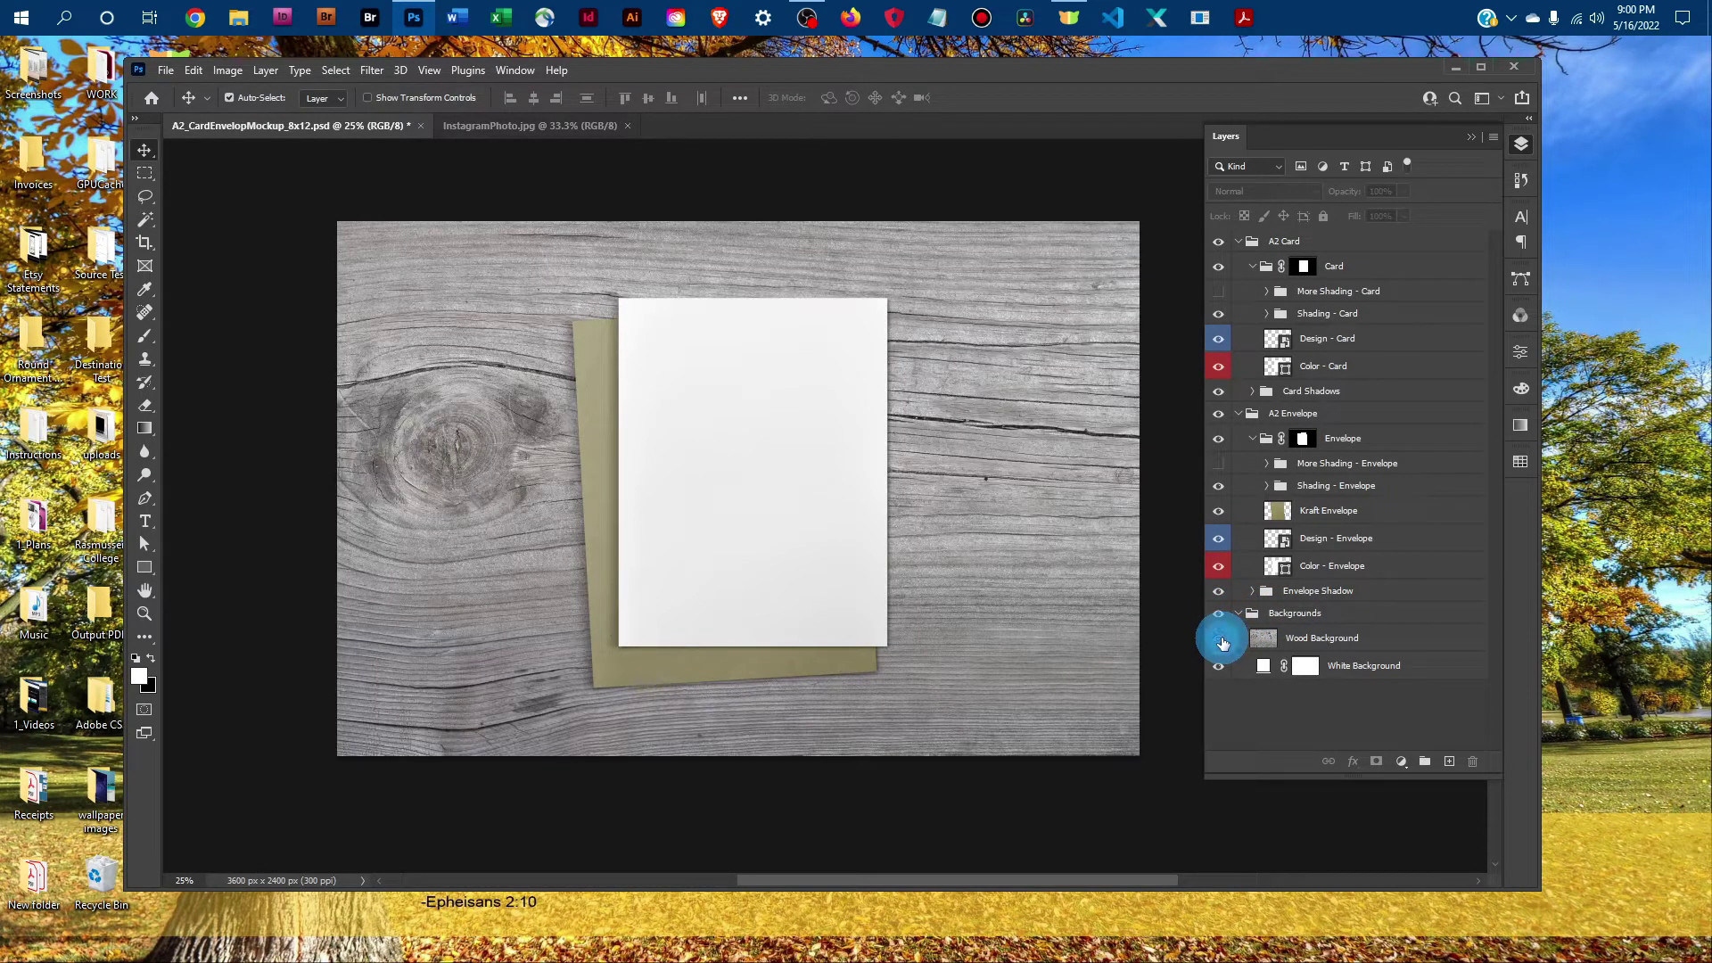
left_click(1220, 639)
left_click(1217, 669)
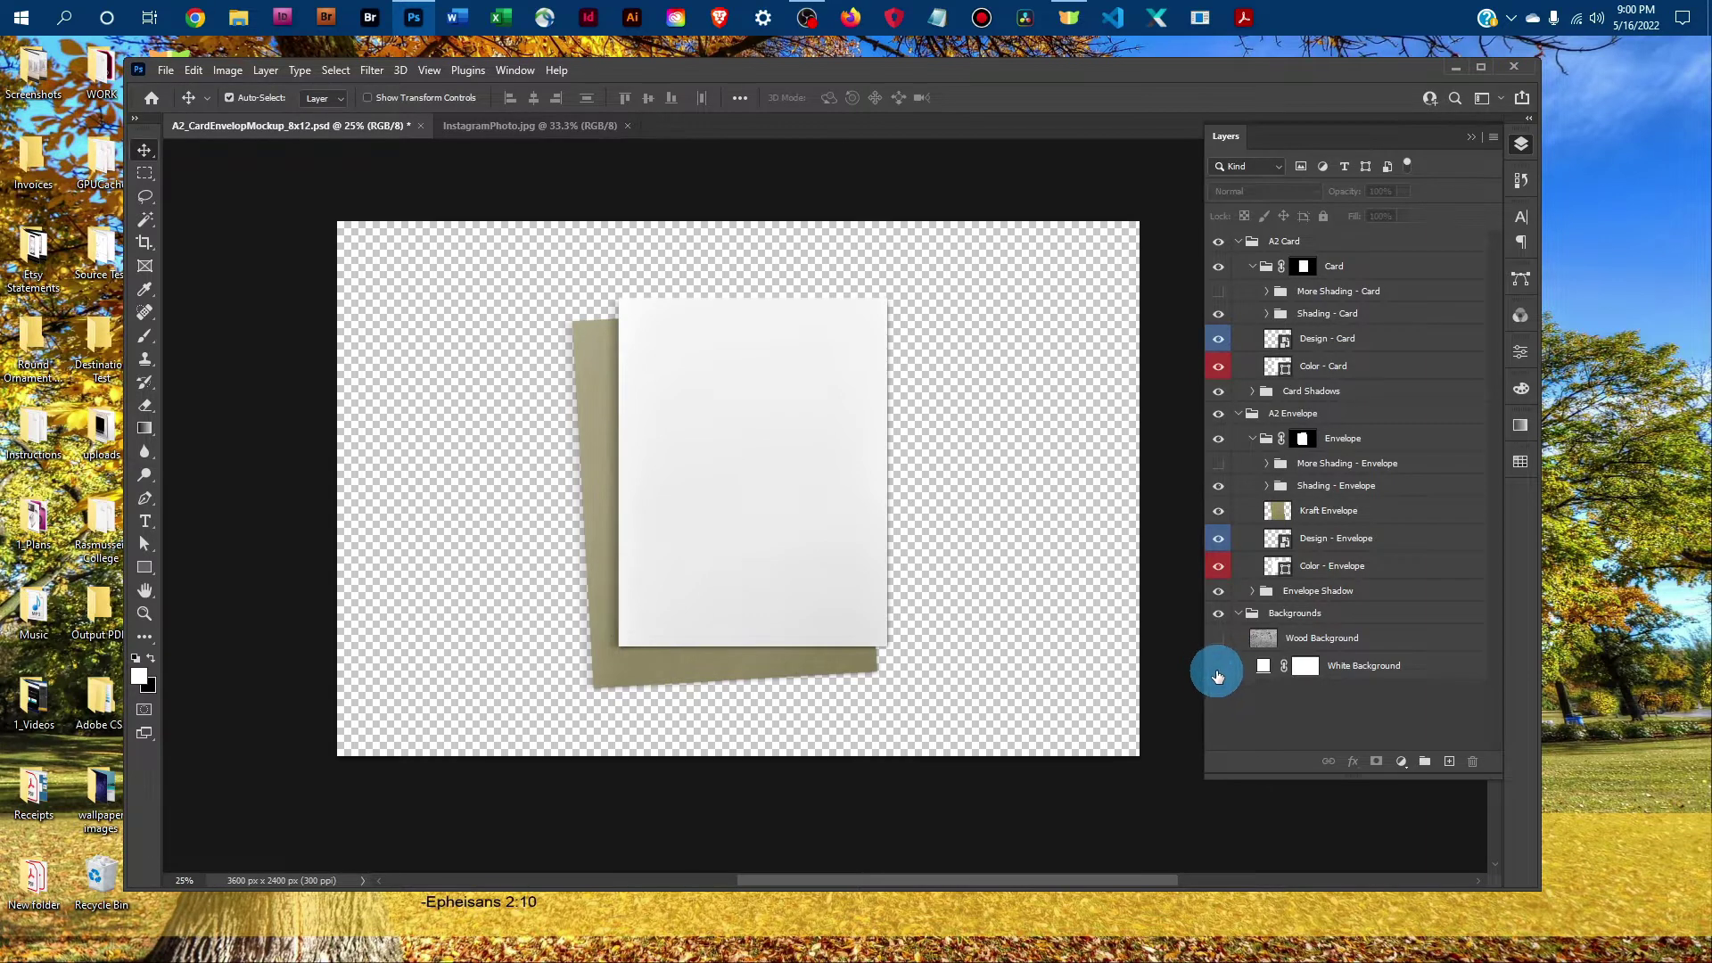
left_click(1217, 669)
left_click(1219, 639)
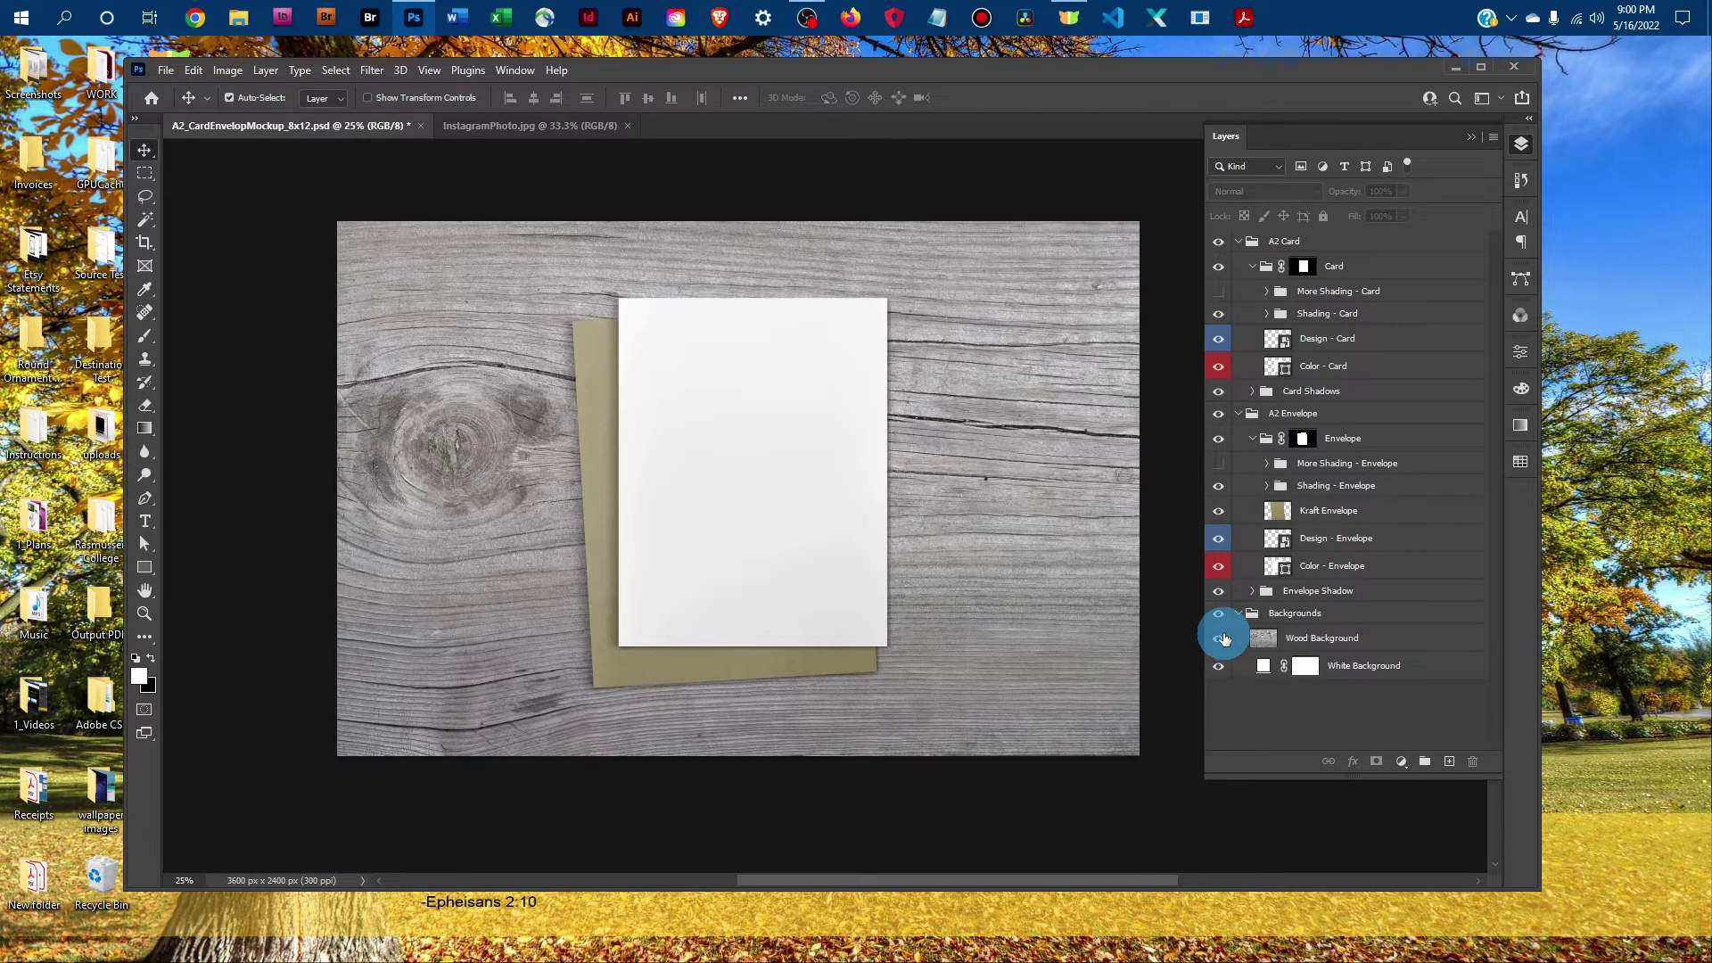
left_click(1239, 614)
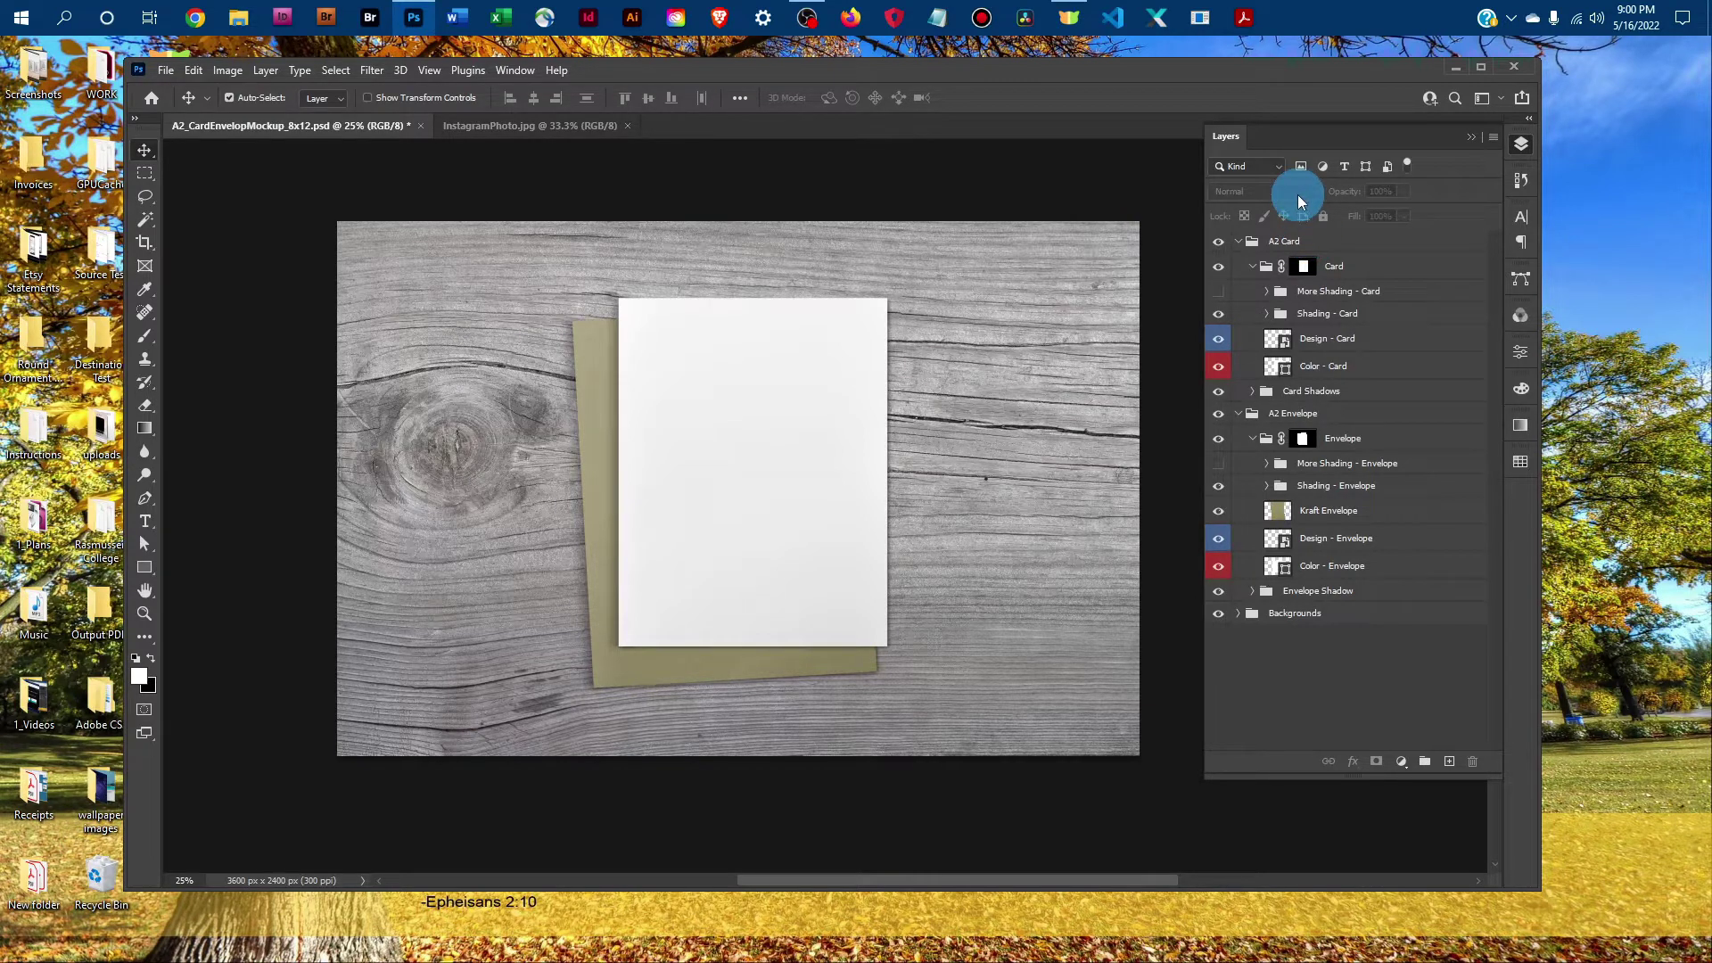
Collapse the Card, A2 Card and A2 Envelope groups, then reopen A2 Card and Card.
left_click(1253, 266)
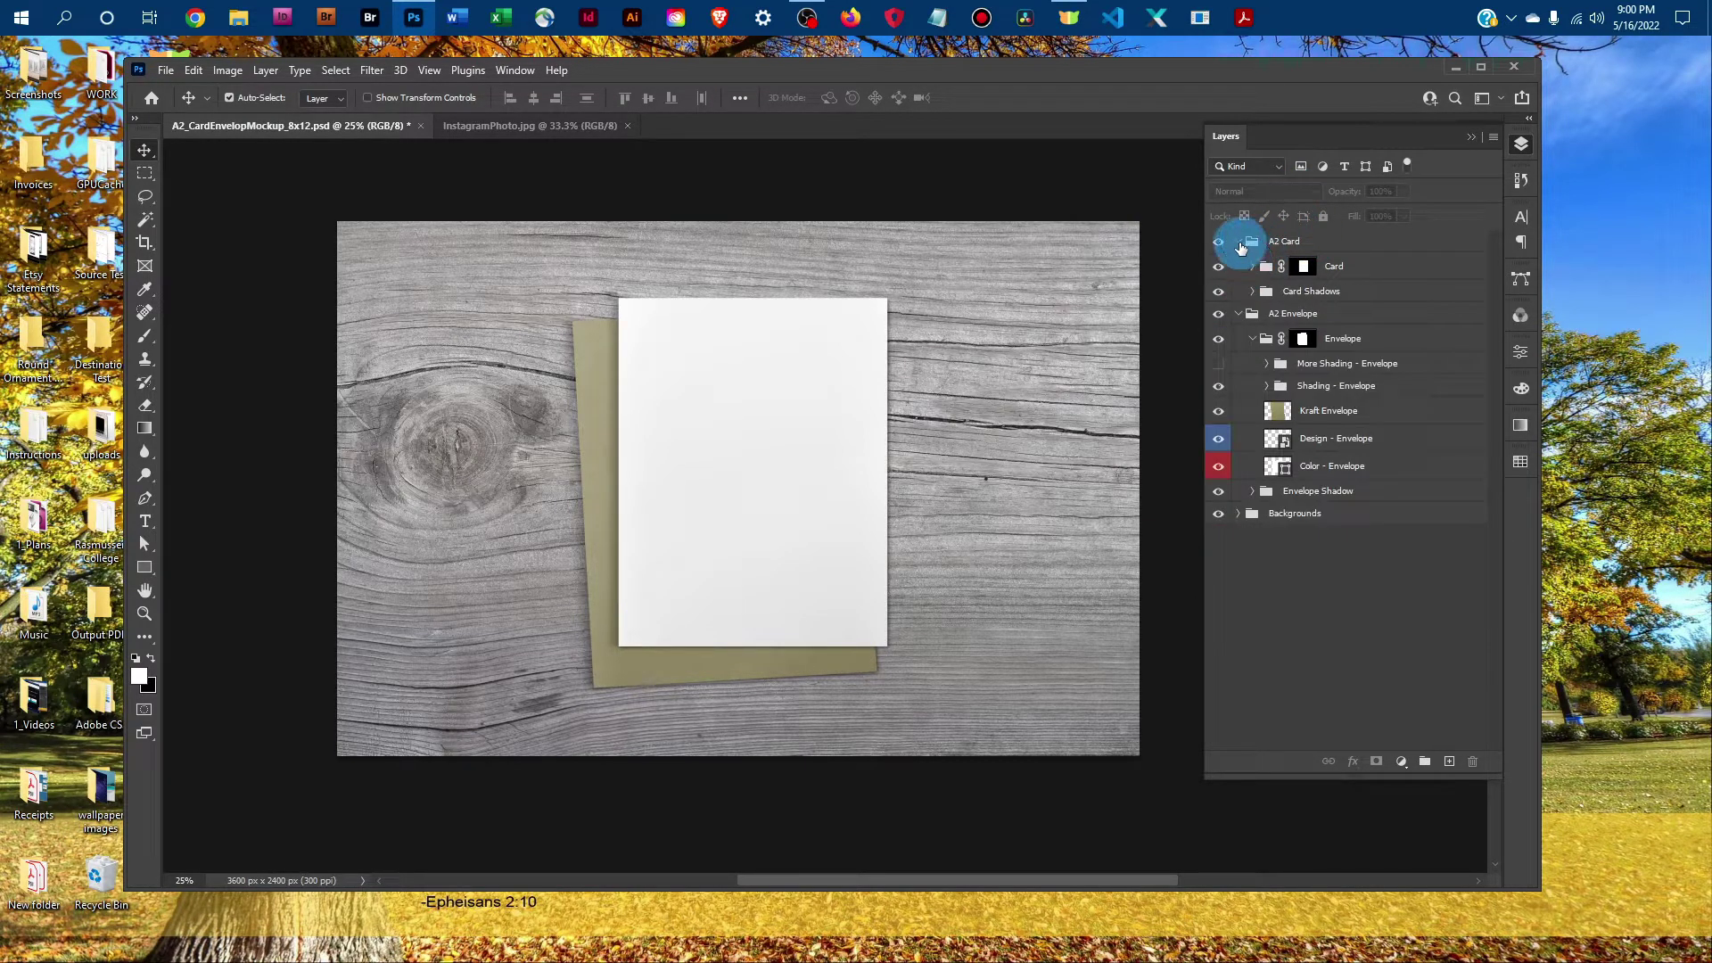
left_click(1239, 243)
left_click(1244, 265)
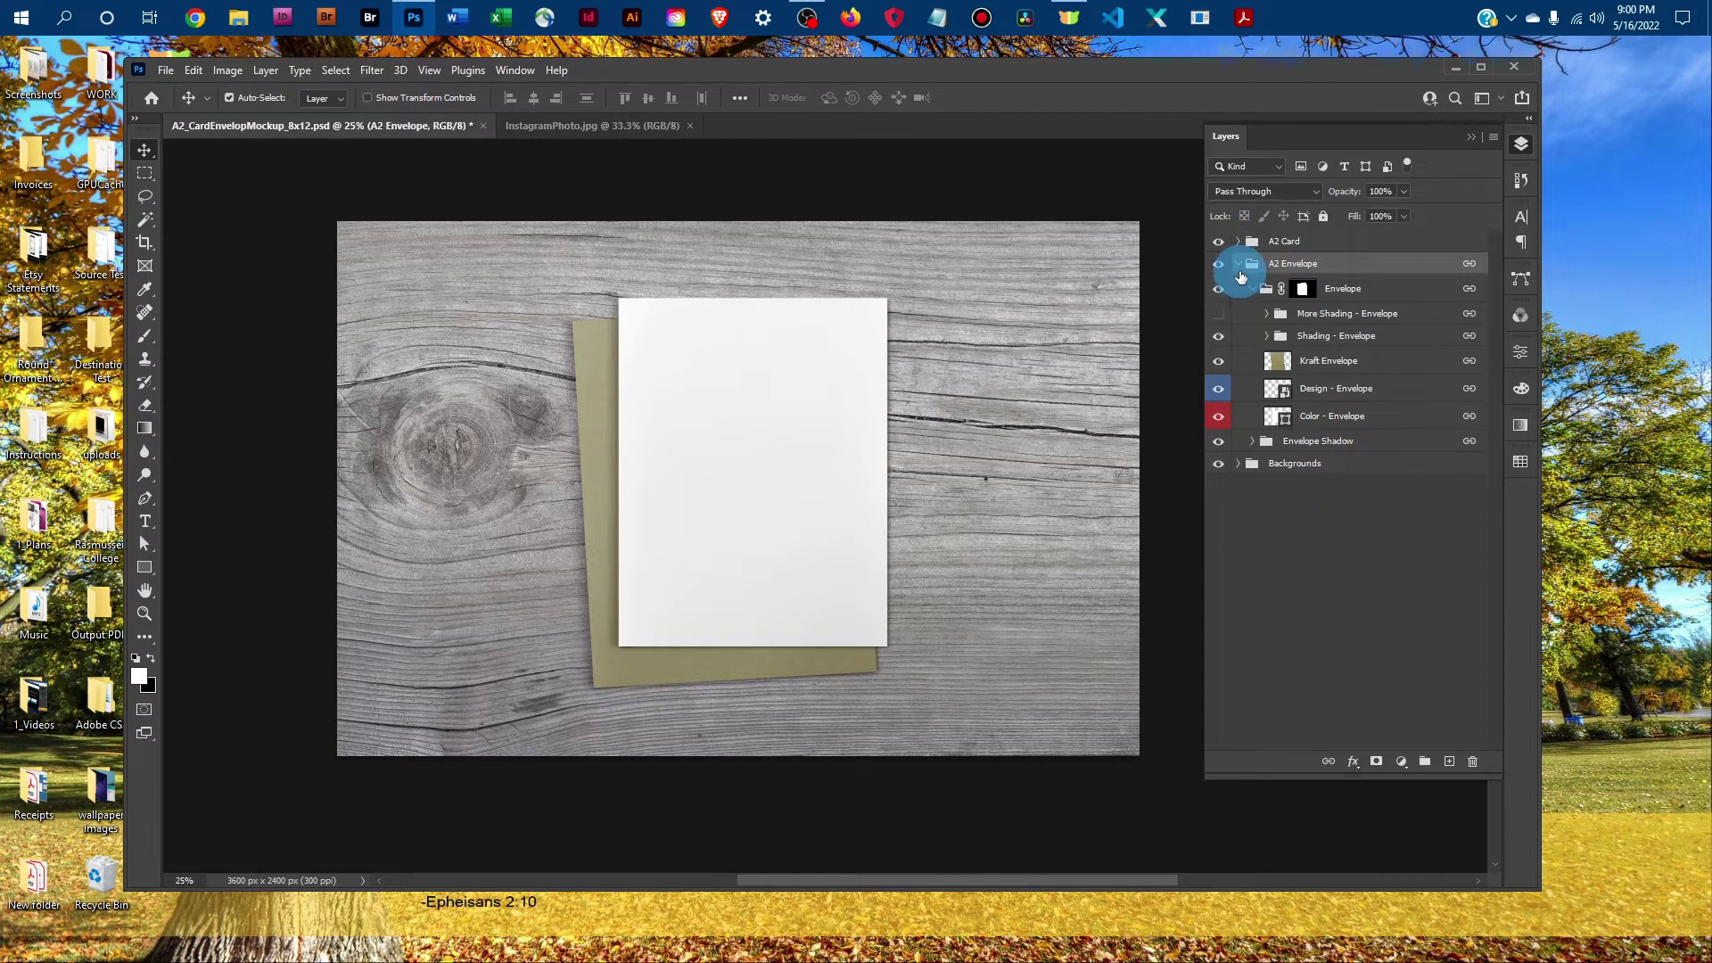
left_click(1239, 265)
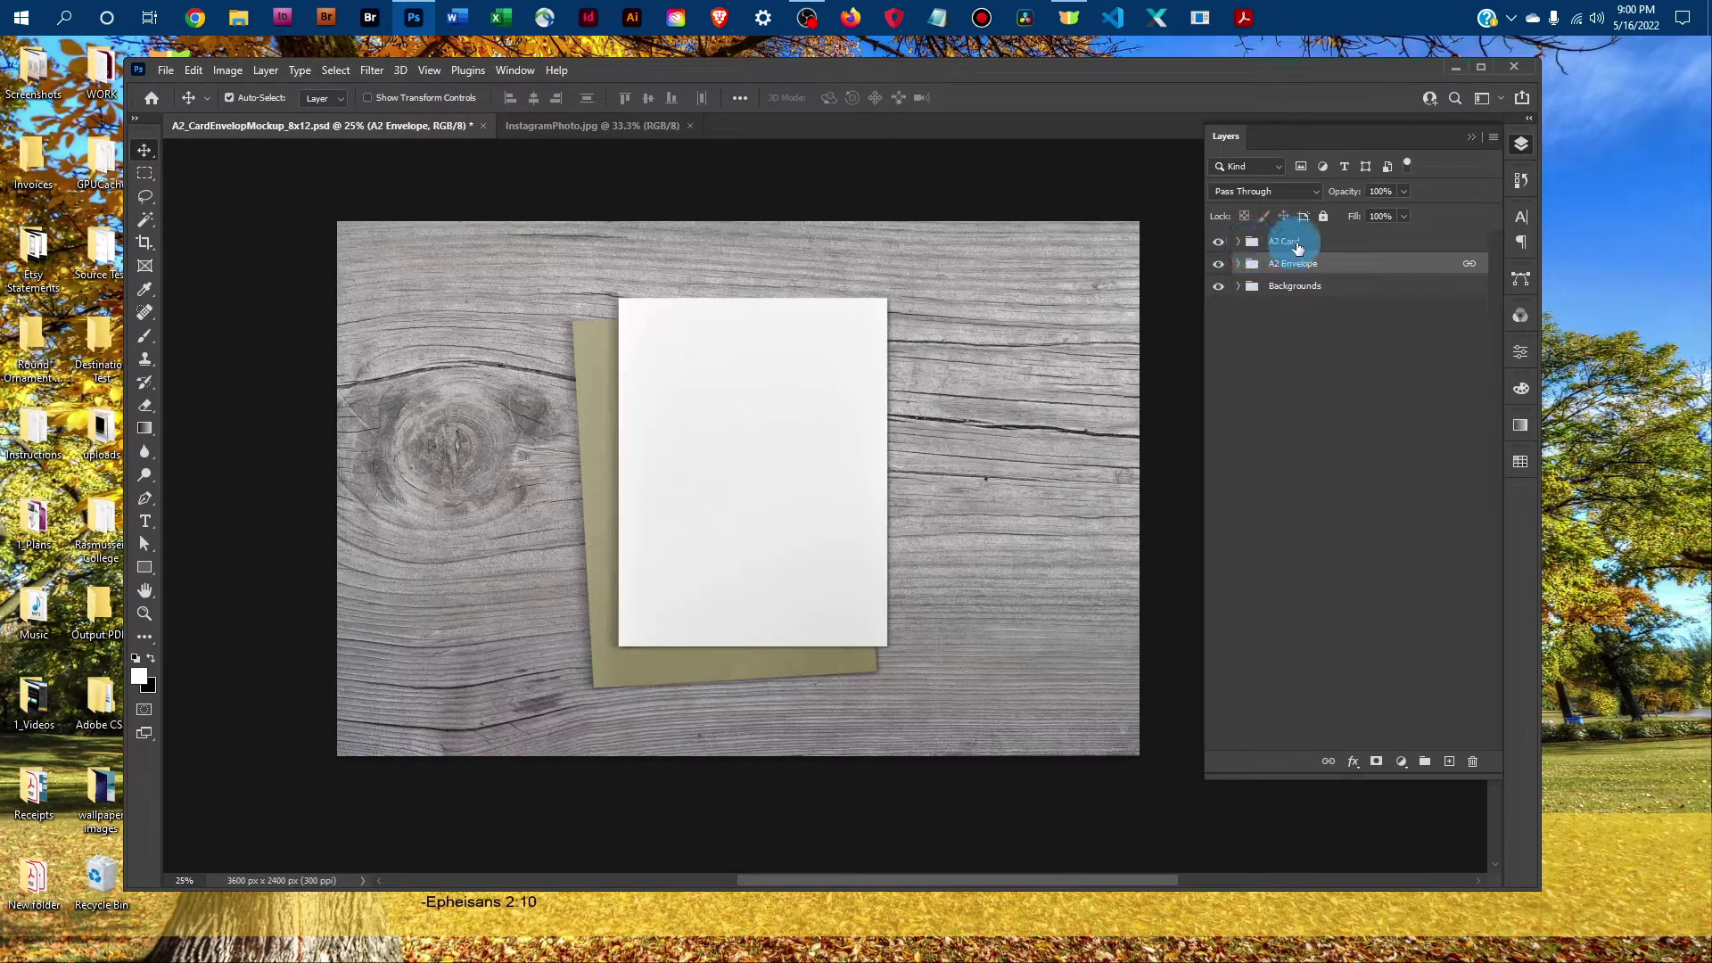
left_click(1238, 244)
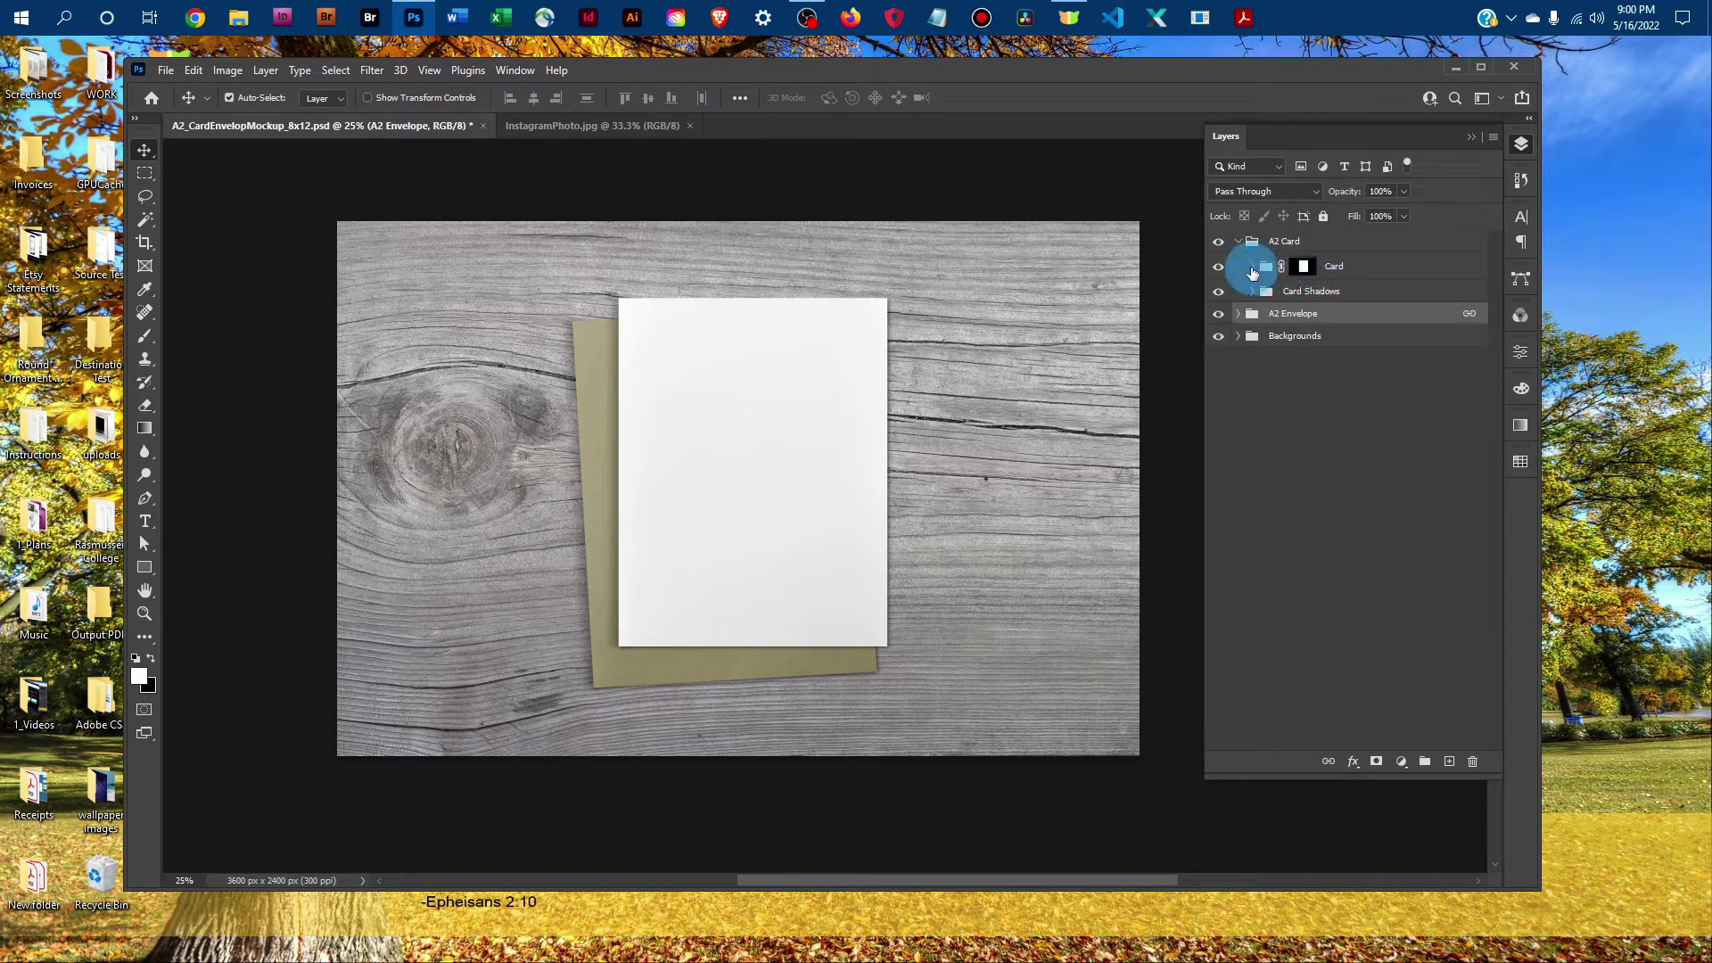
left_click(1252, 267)
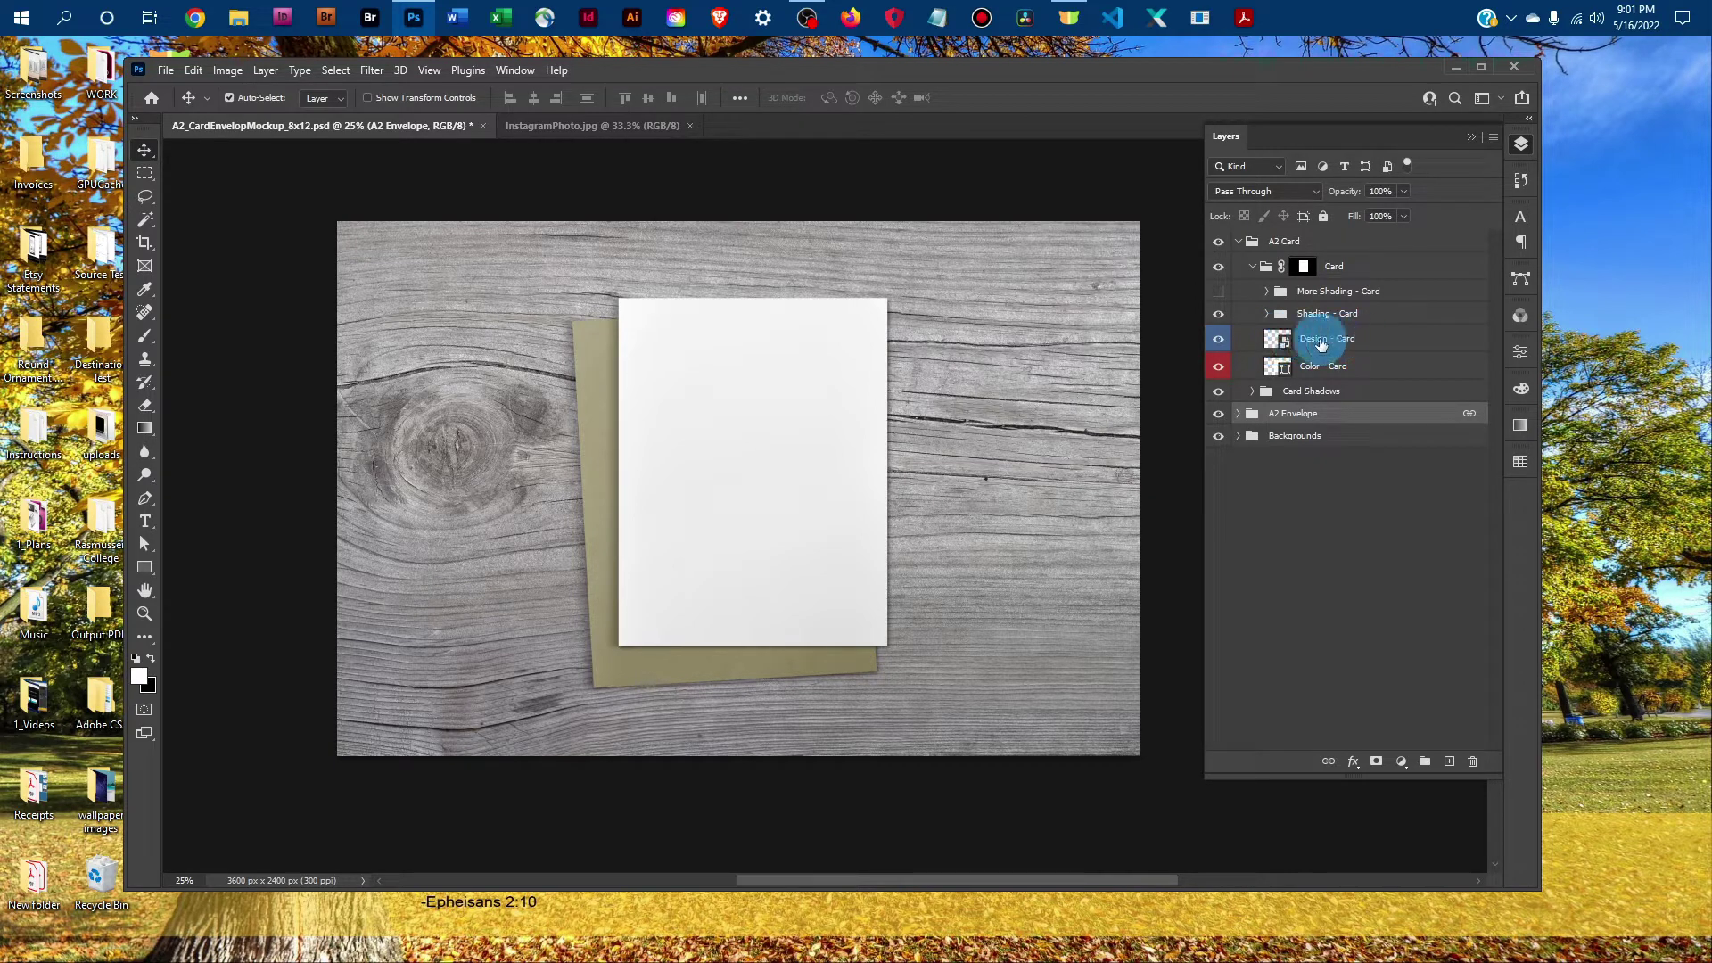
Open the Design - Card smart object, then browse to 1_Art and select background-1143436.jpg.
double_click(1281, 345)
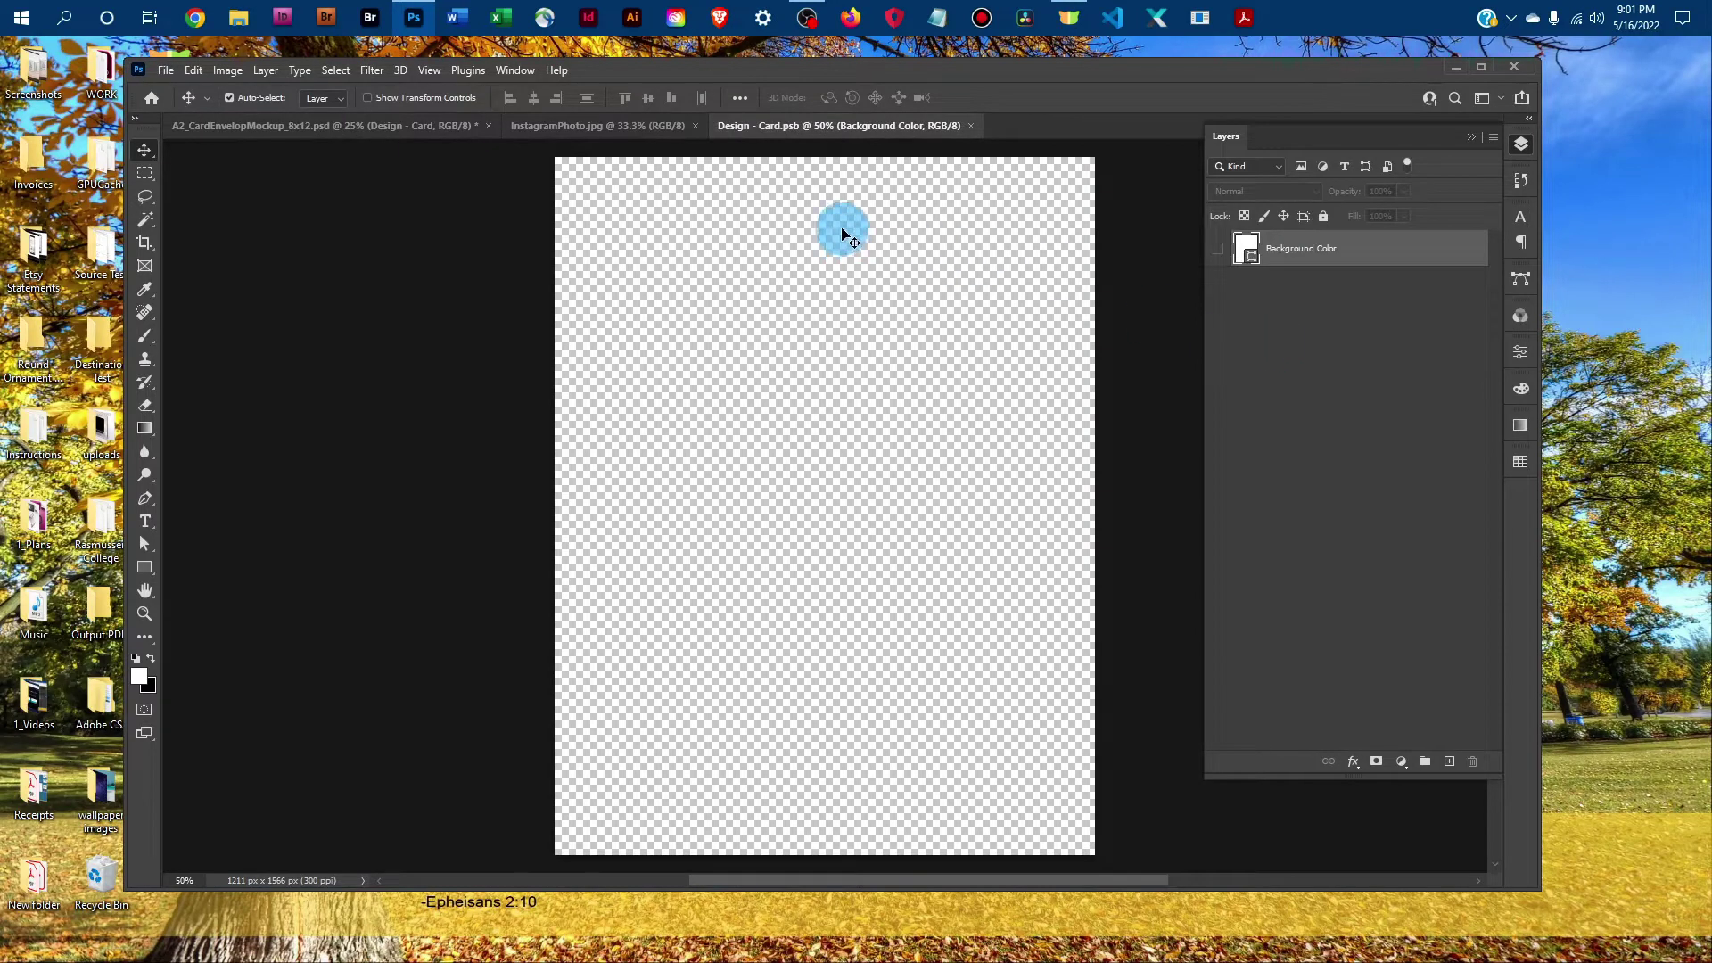
scroll(733, 278, "up", 1)
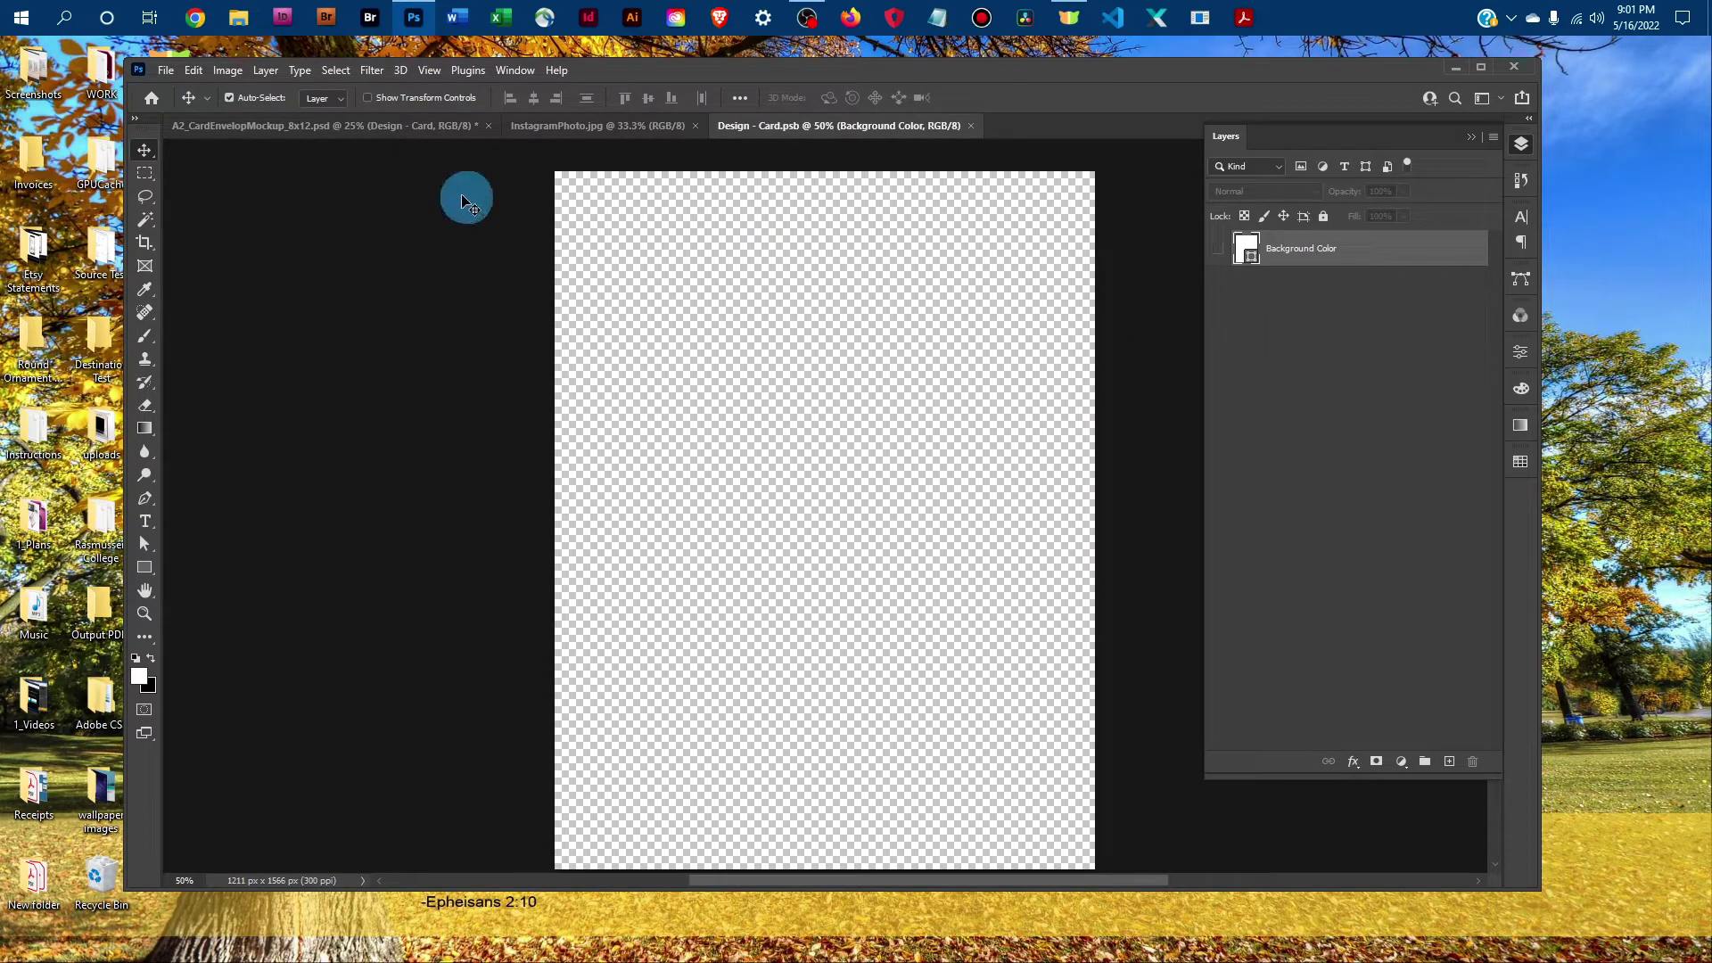
left_click(167, 70)
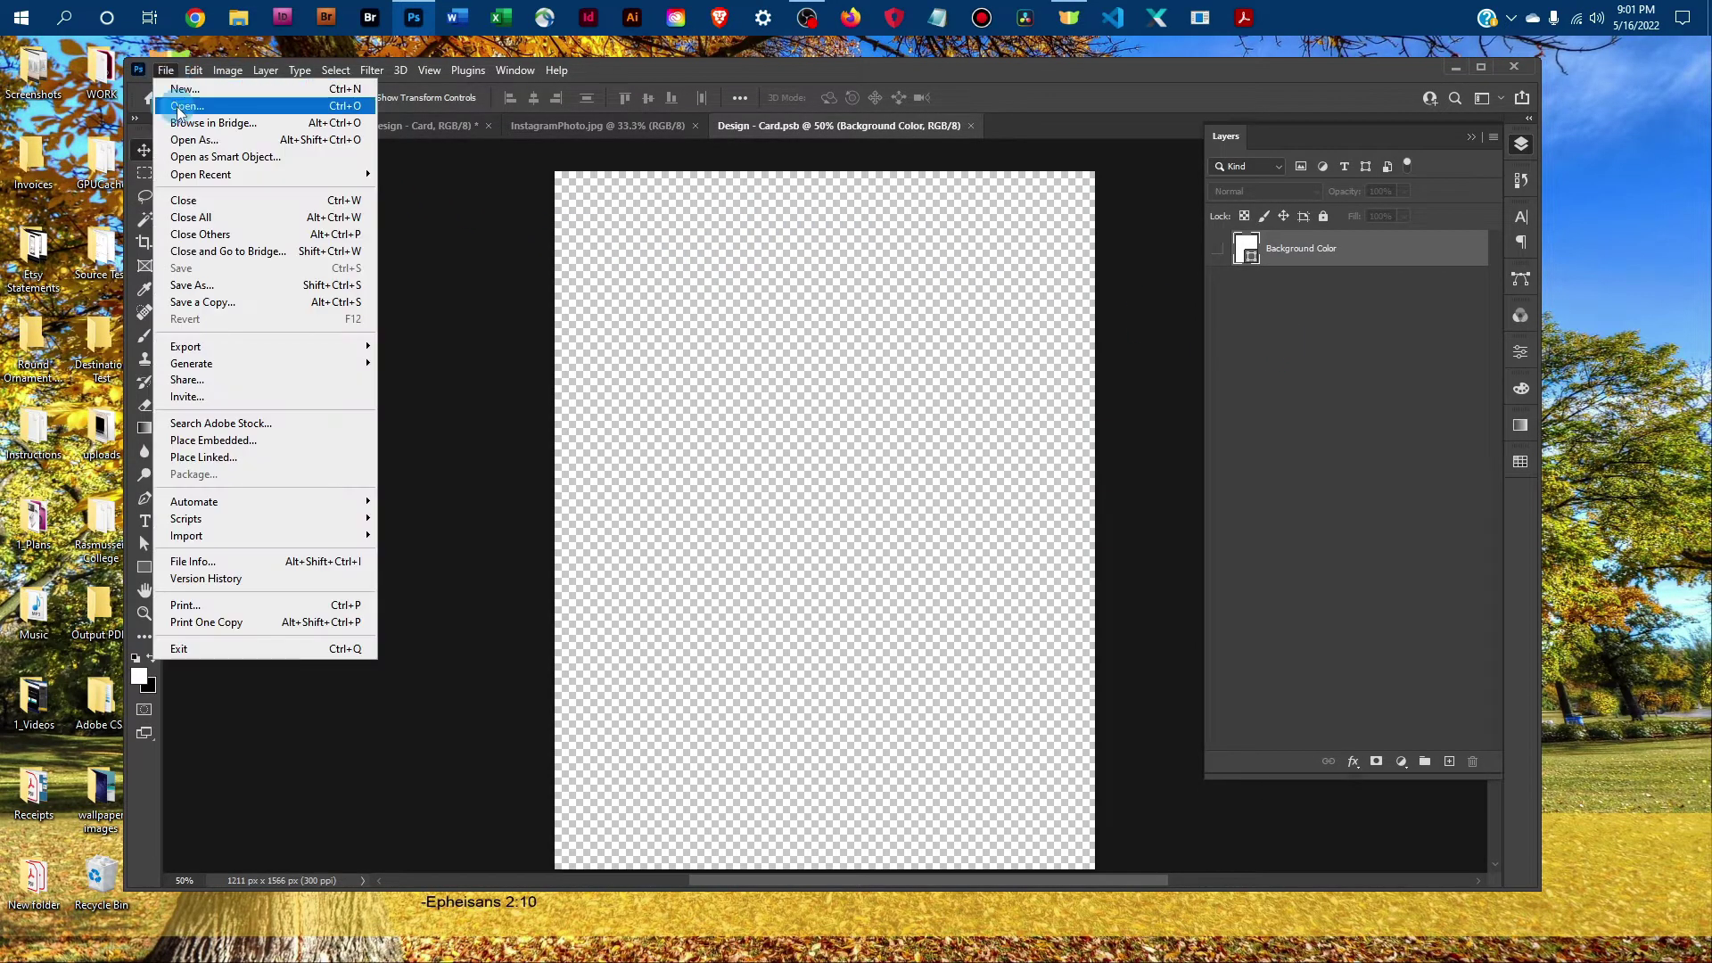
left_click(192, 109)
scroll(294, 303, "up", 6)
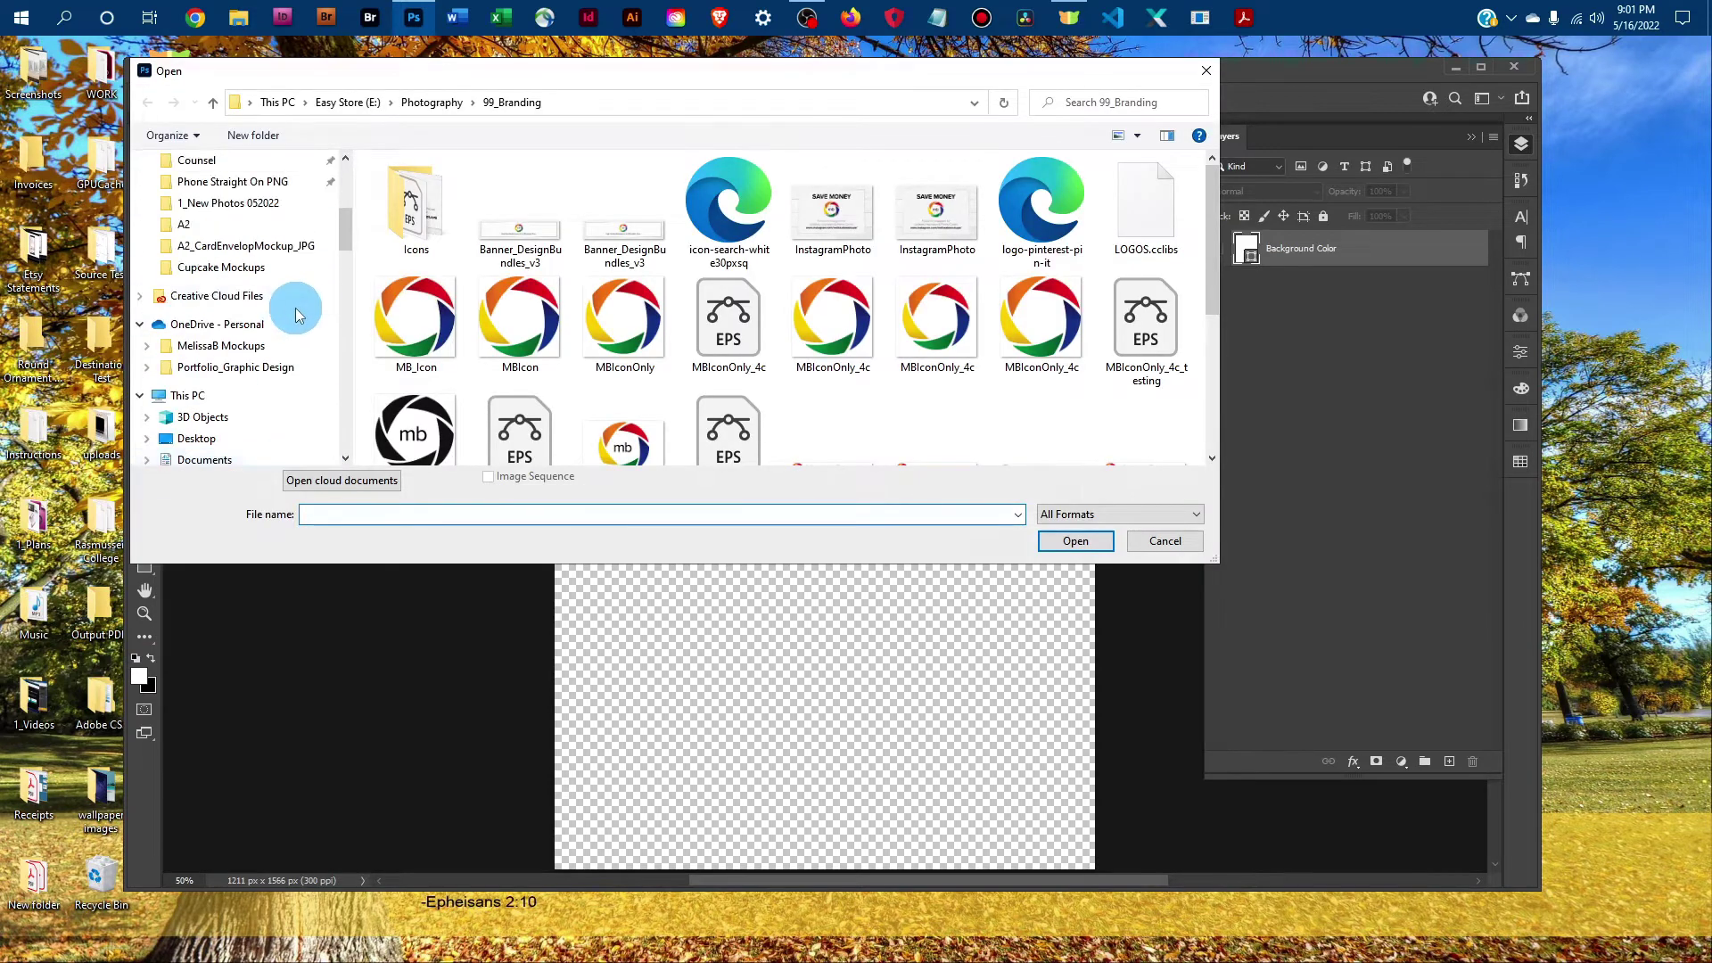
left_click(310, 281)
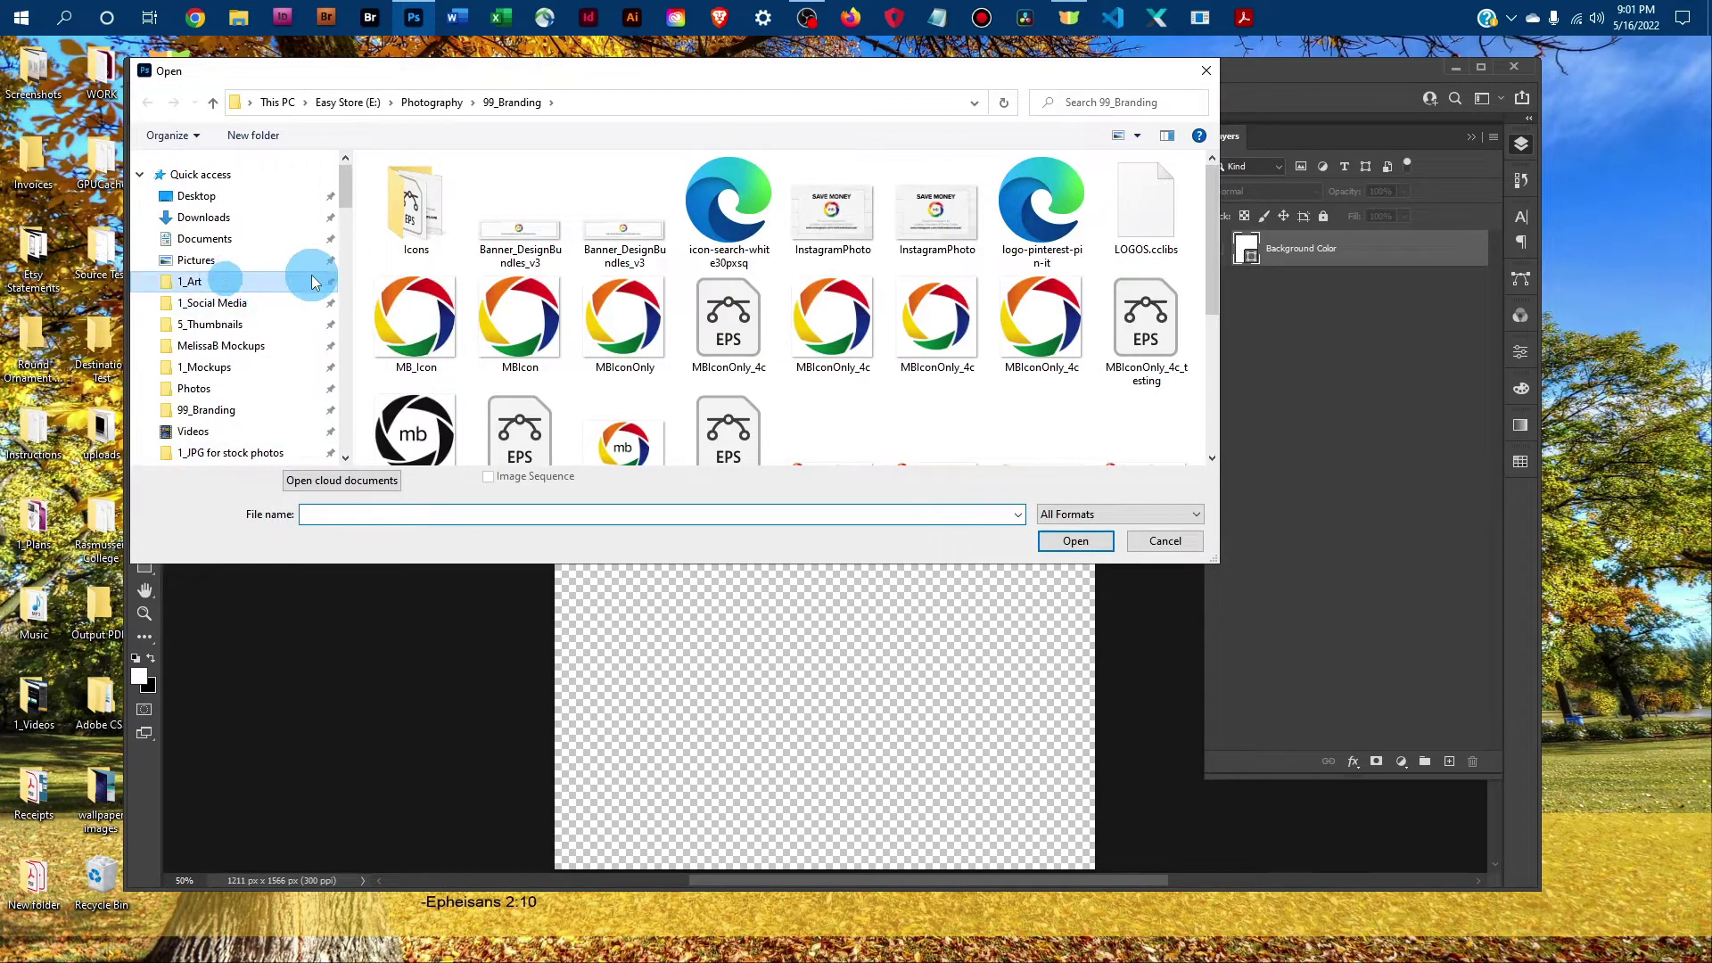
scroll(569, 260, "down", 1)
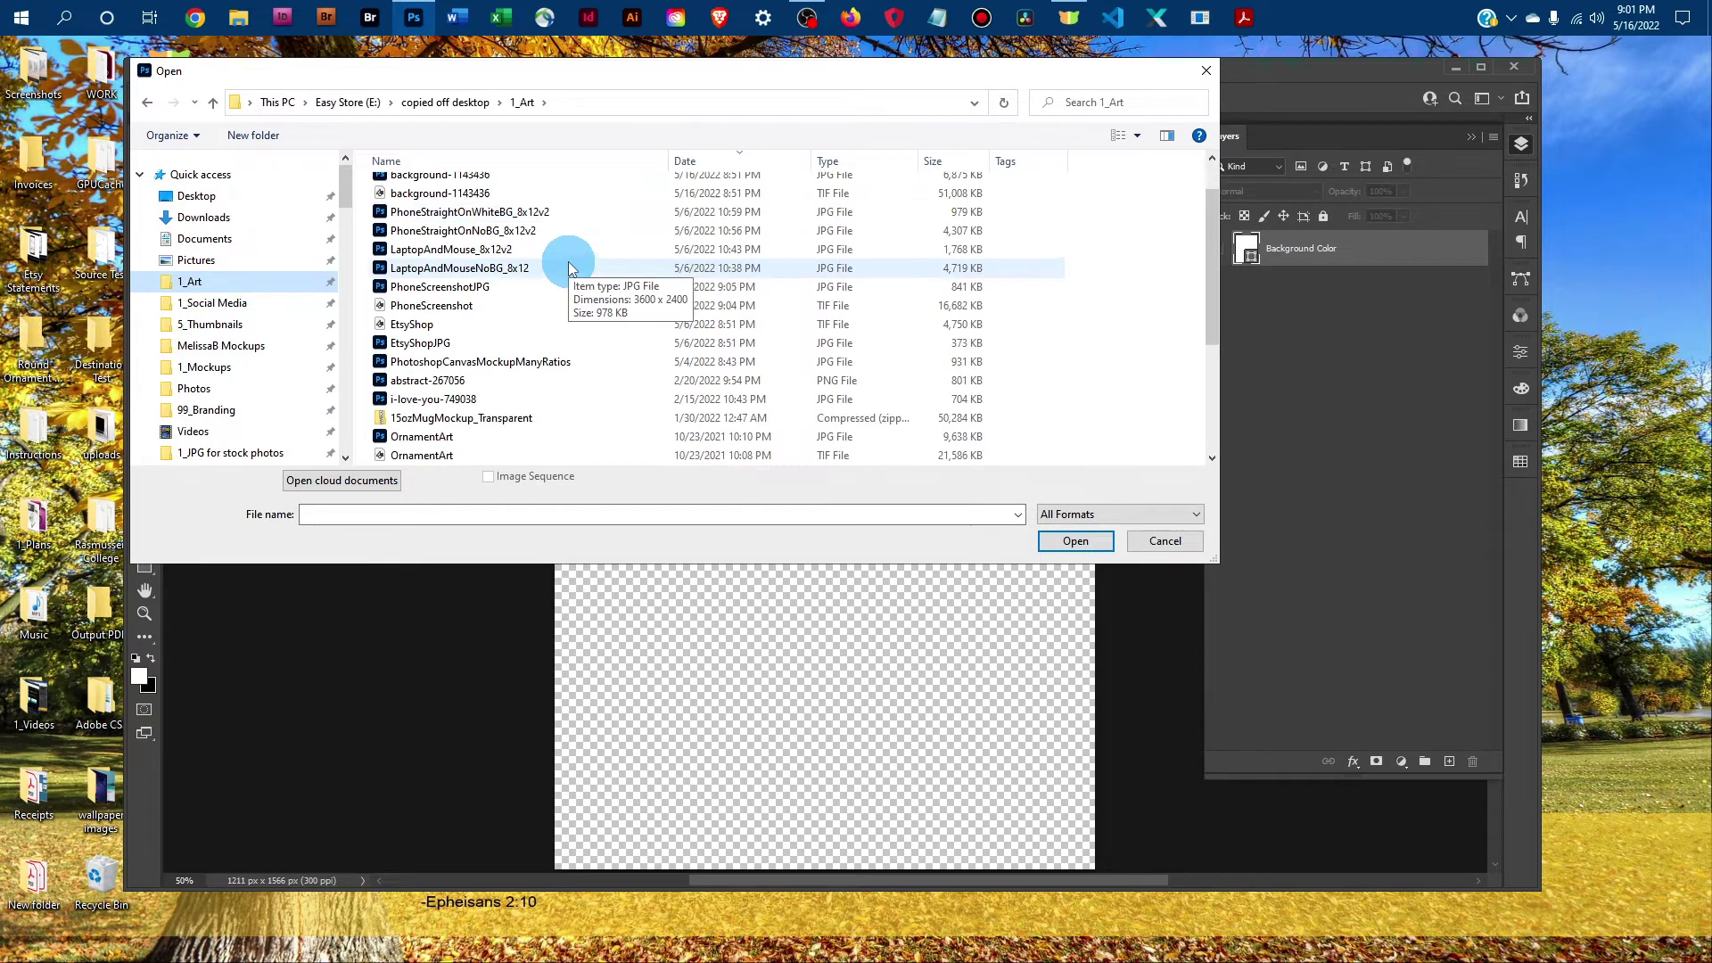
scroll(590, 283, "up", 2)
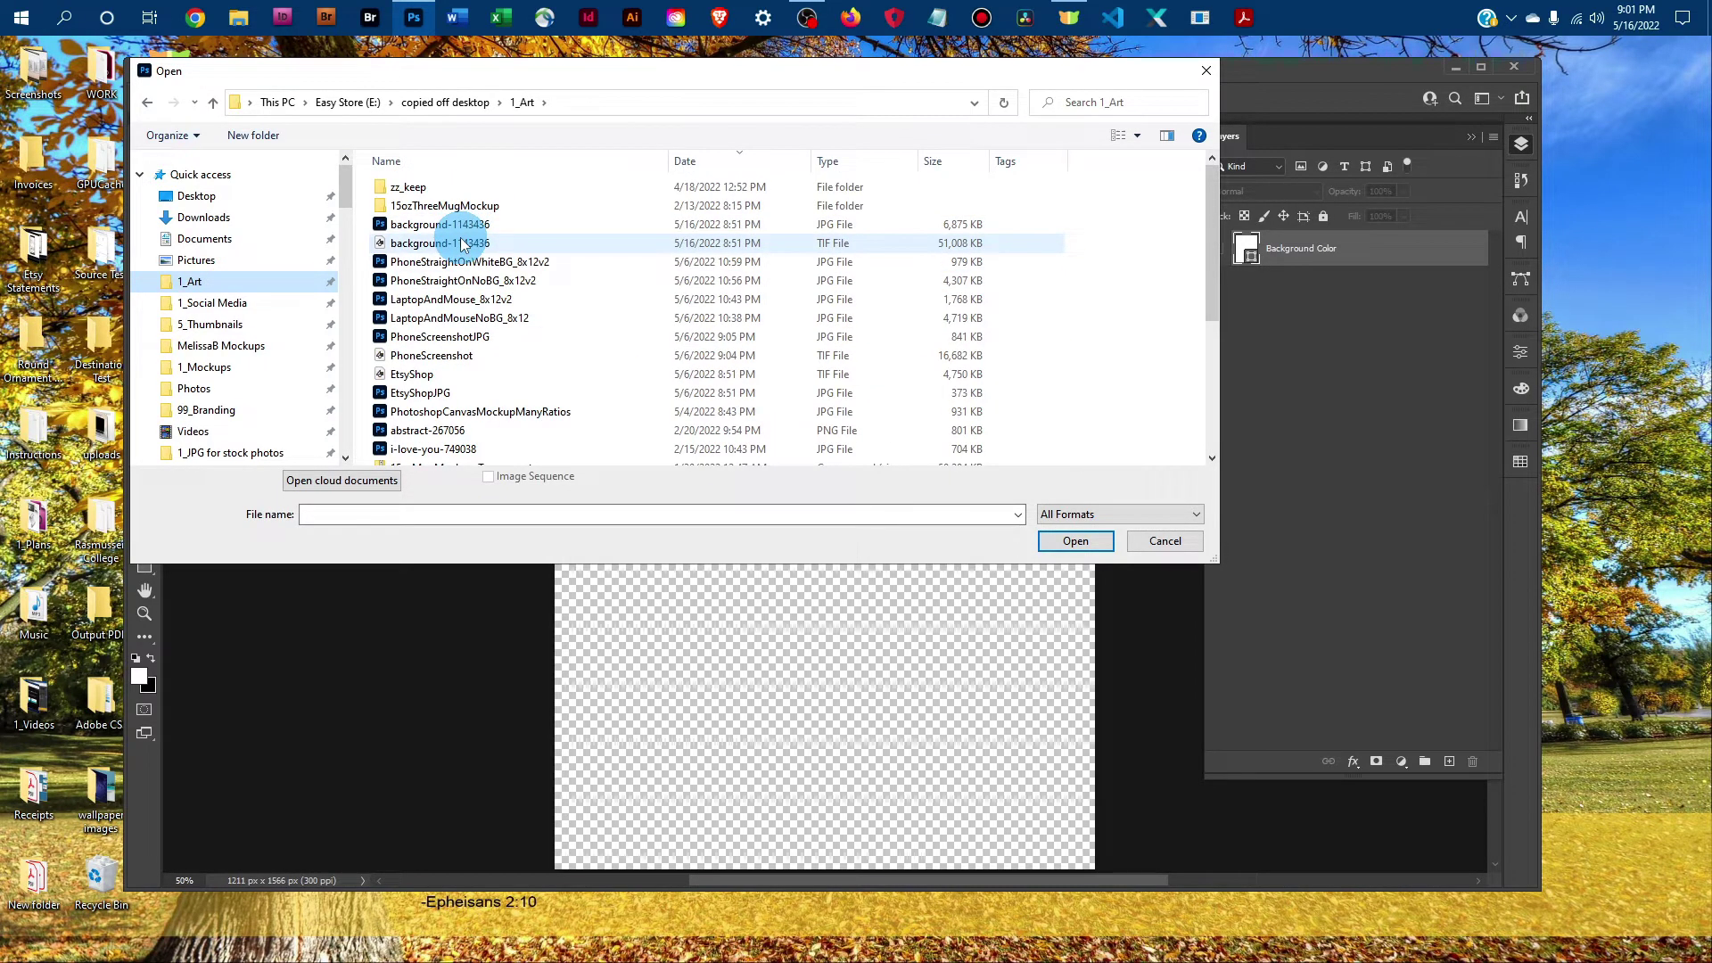
left_click(458, 226)
Open background-1143436.jpg and copy the entire watercolor image.
left_click(1082, 540)
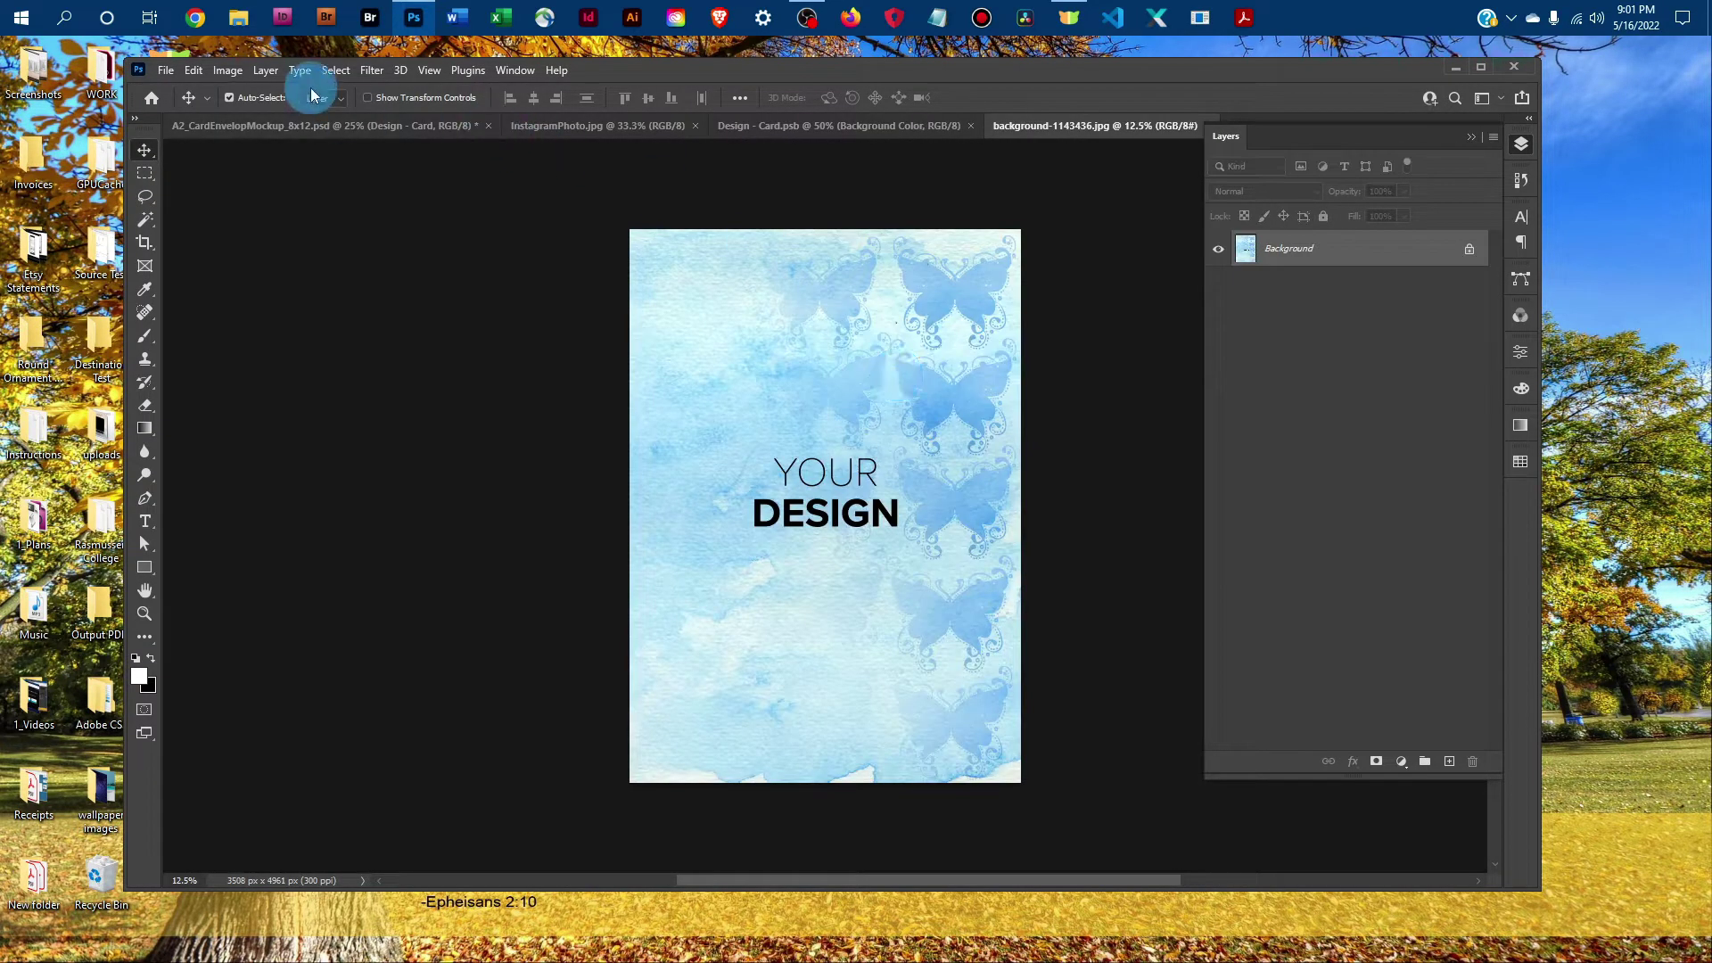
left_click(335, 70)
left_click(337, 82)
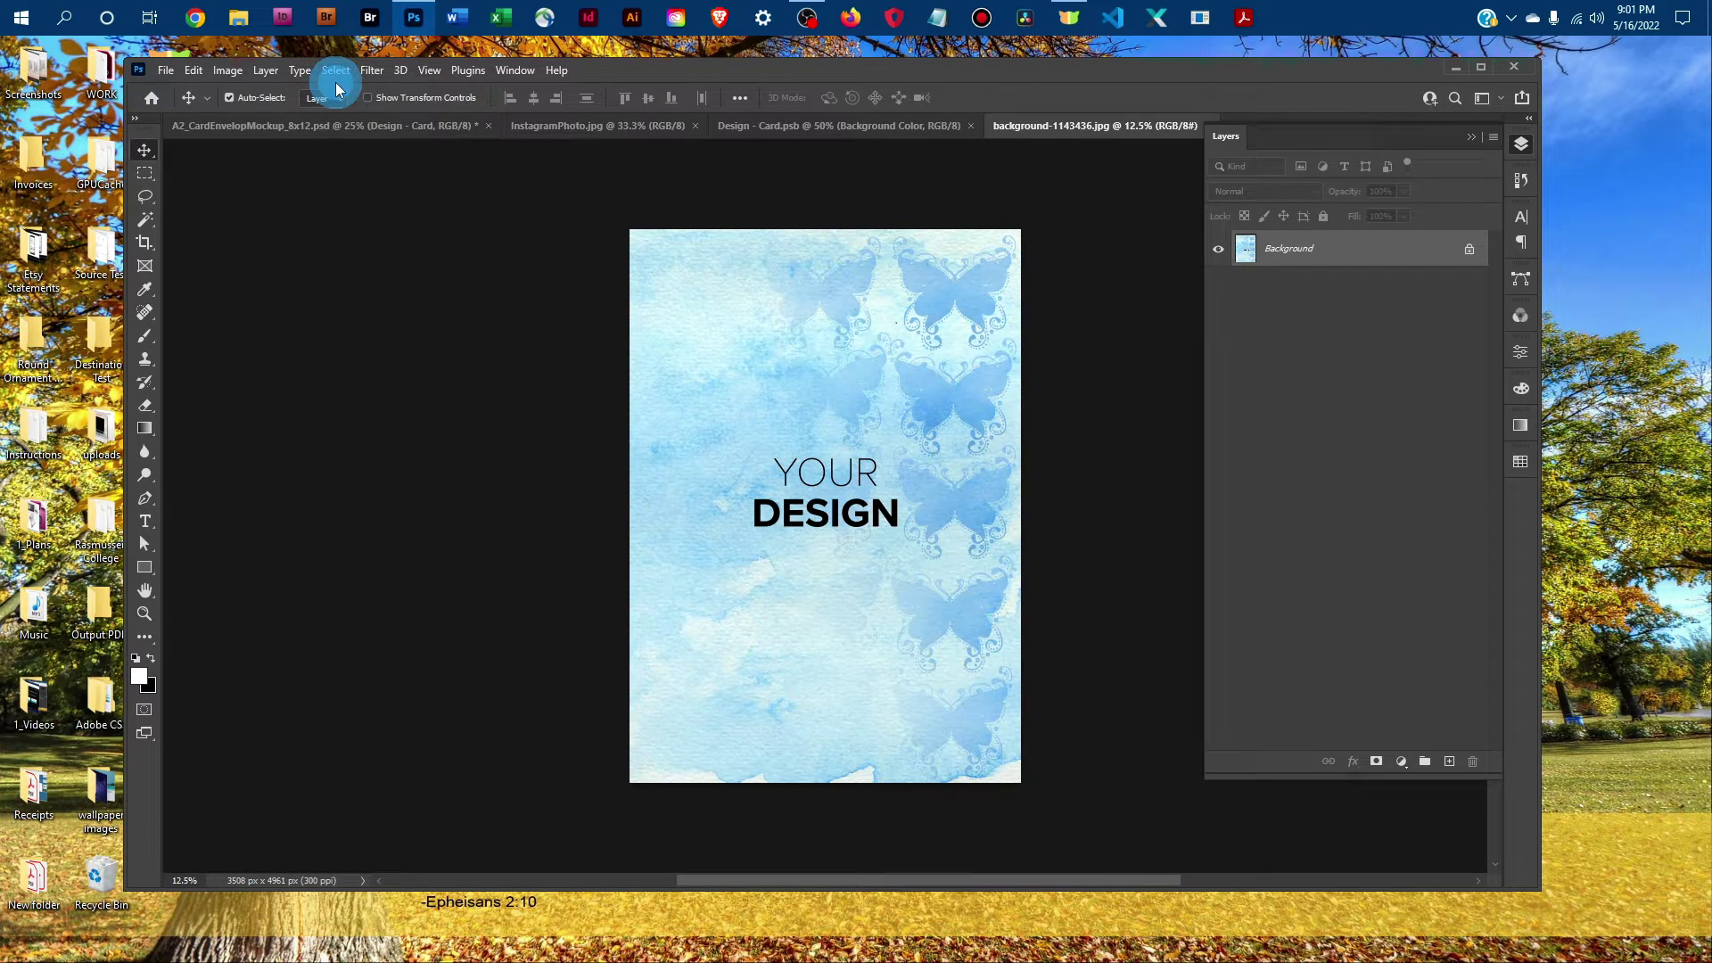
left_click(191, 70)
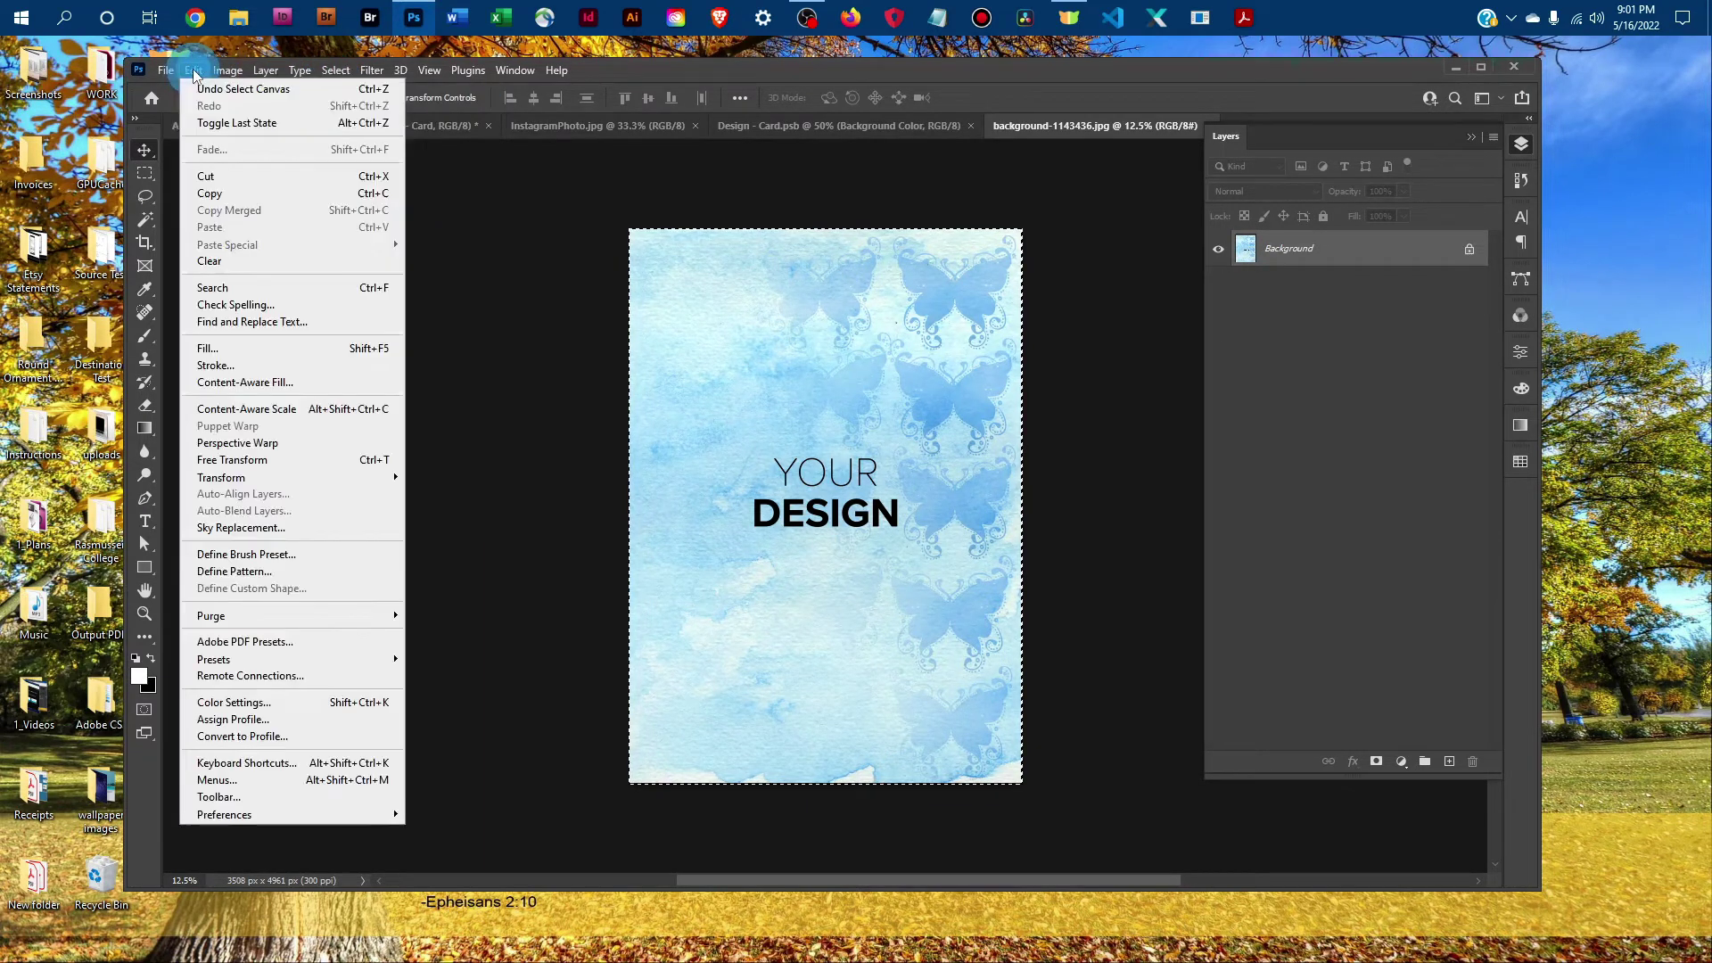
left_click(229, 194)
Paste the watercolor into Design - Card.psb as Layer 1 and zoom out.
left_click(833, 110)
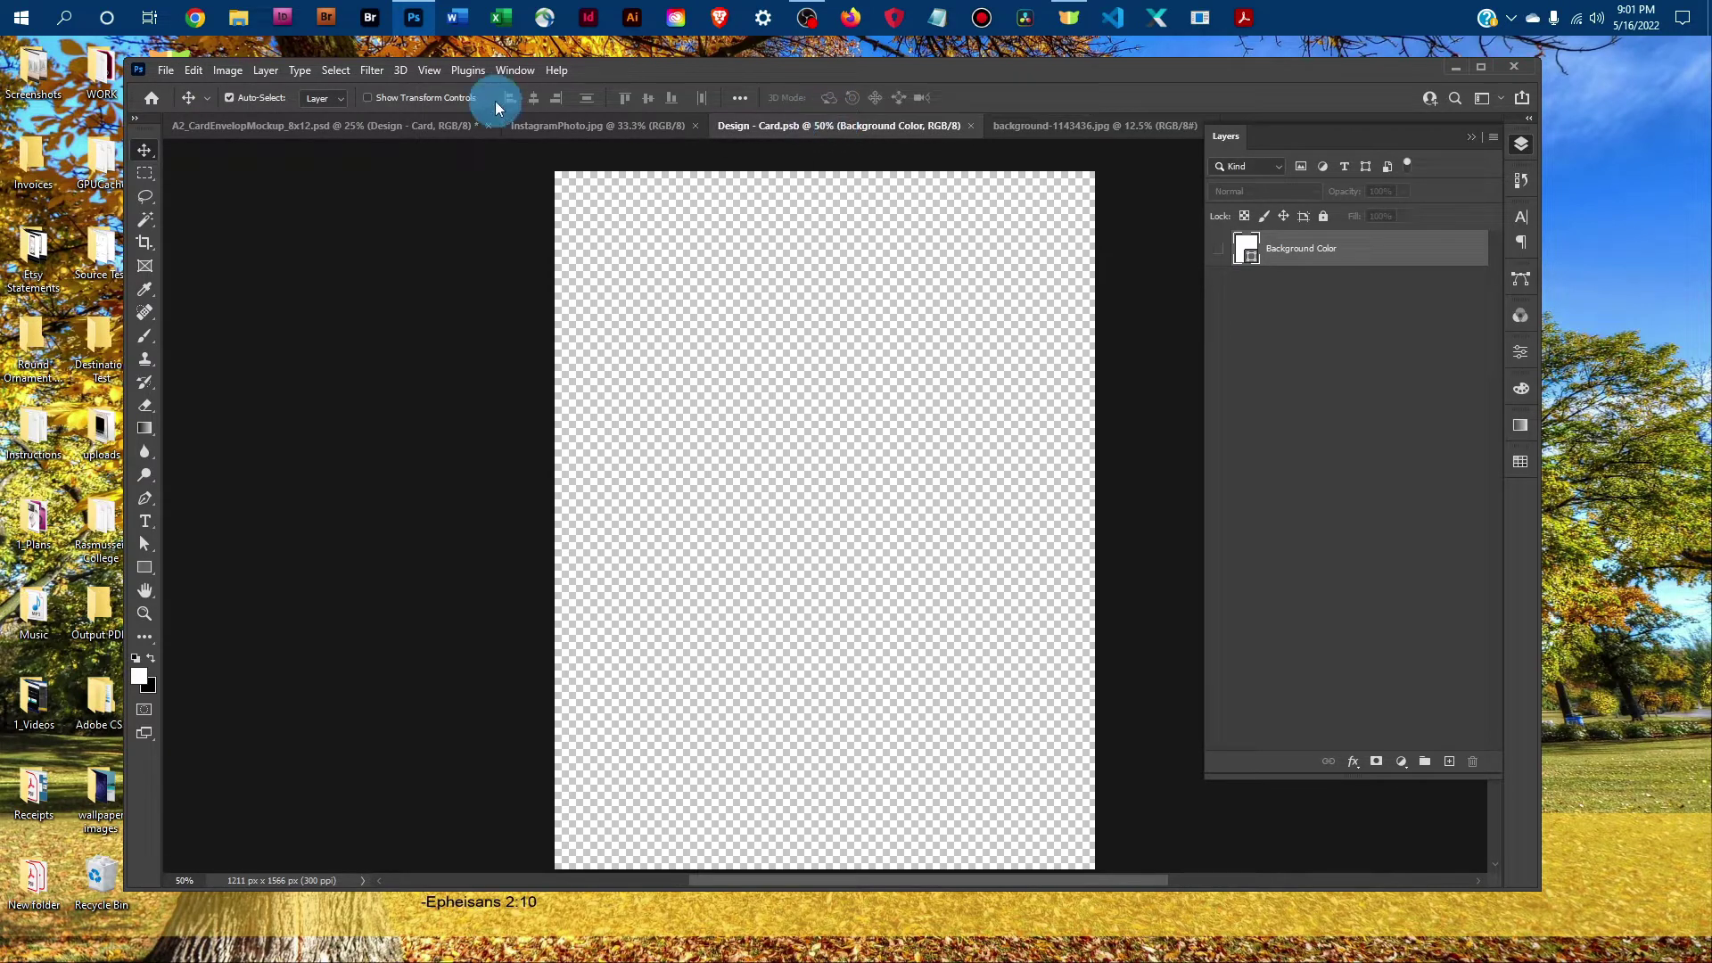
left_click(192, 71)
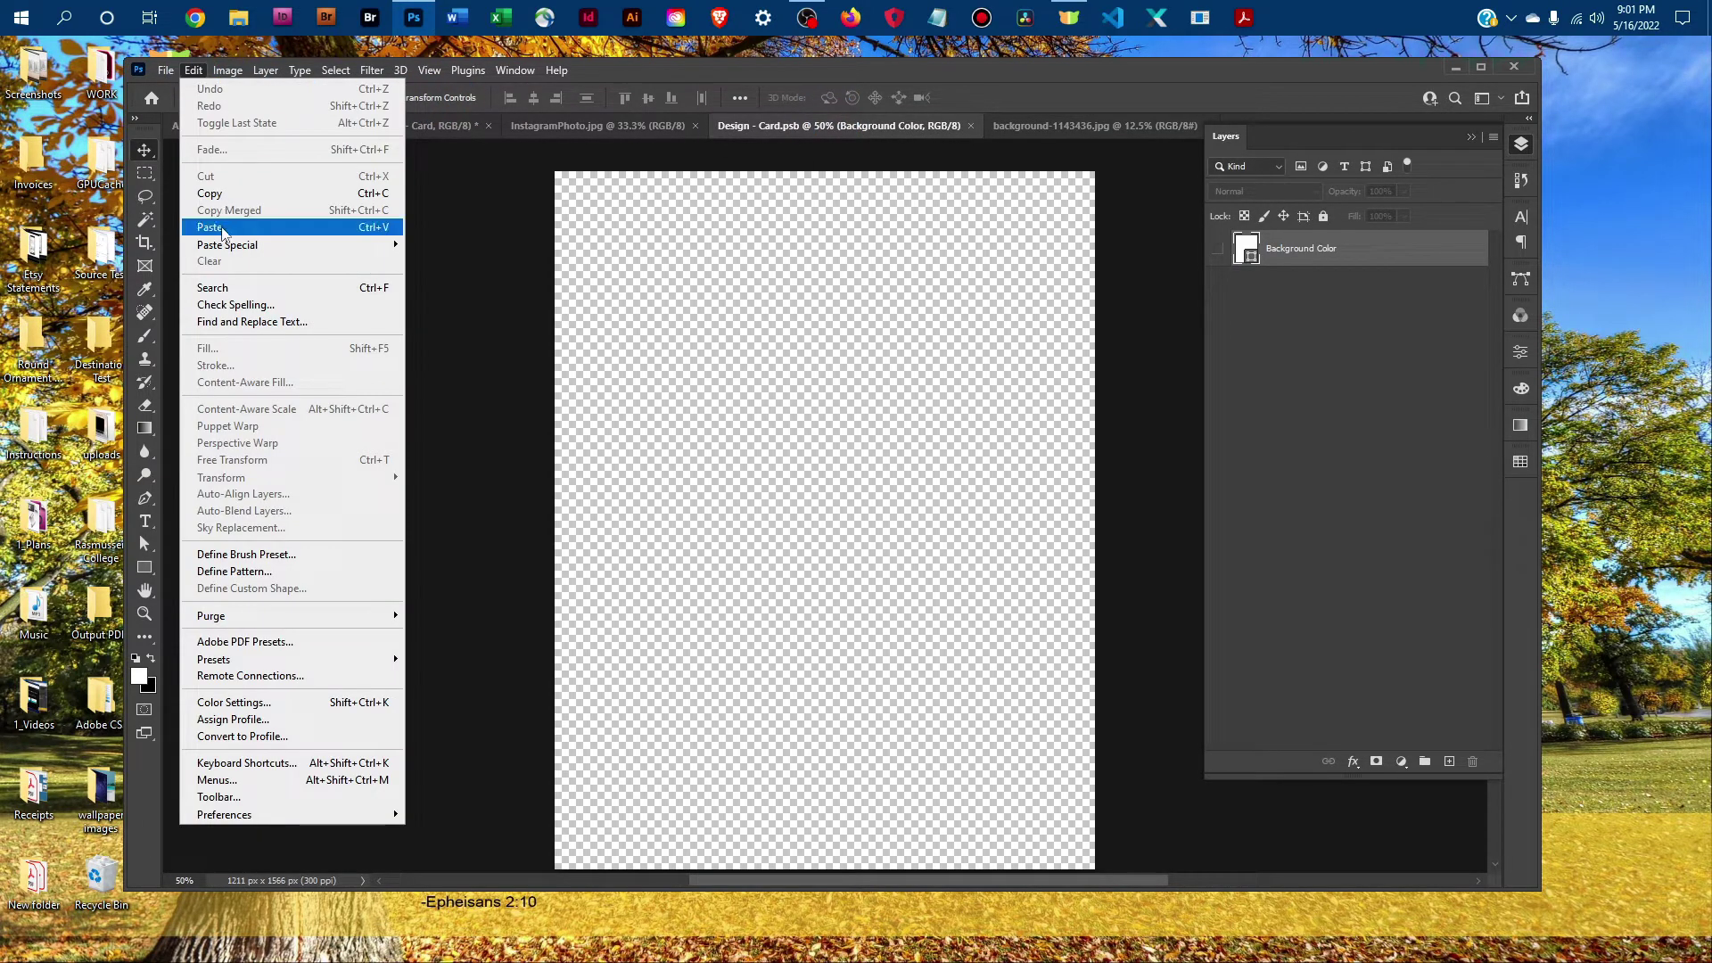
left_click(214, 226)
left_click_drag(902, 264, 905, 253)
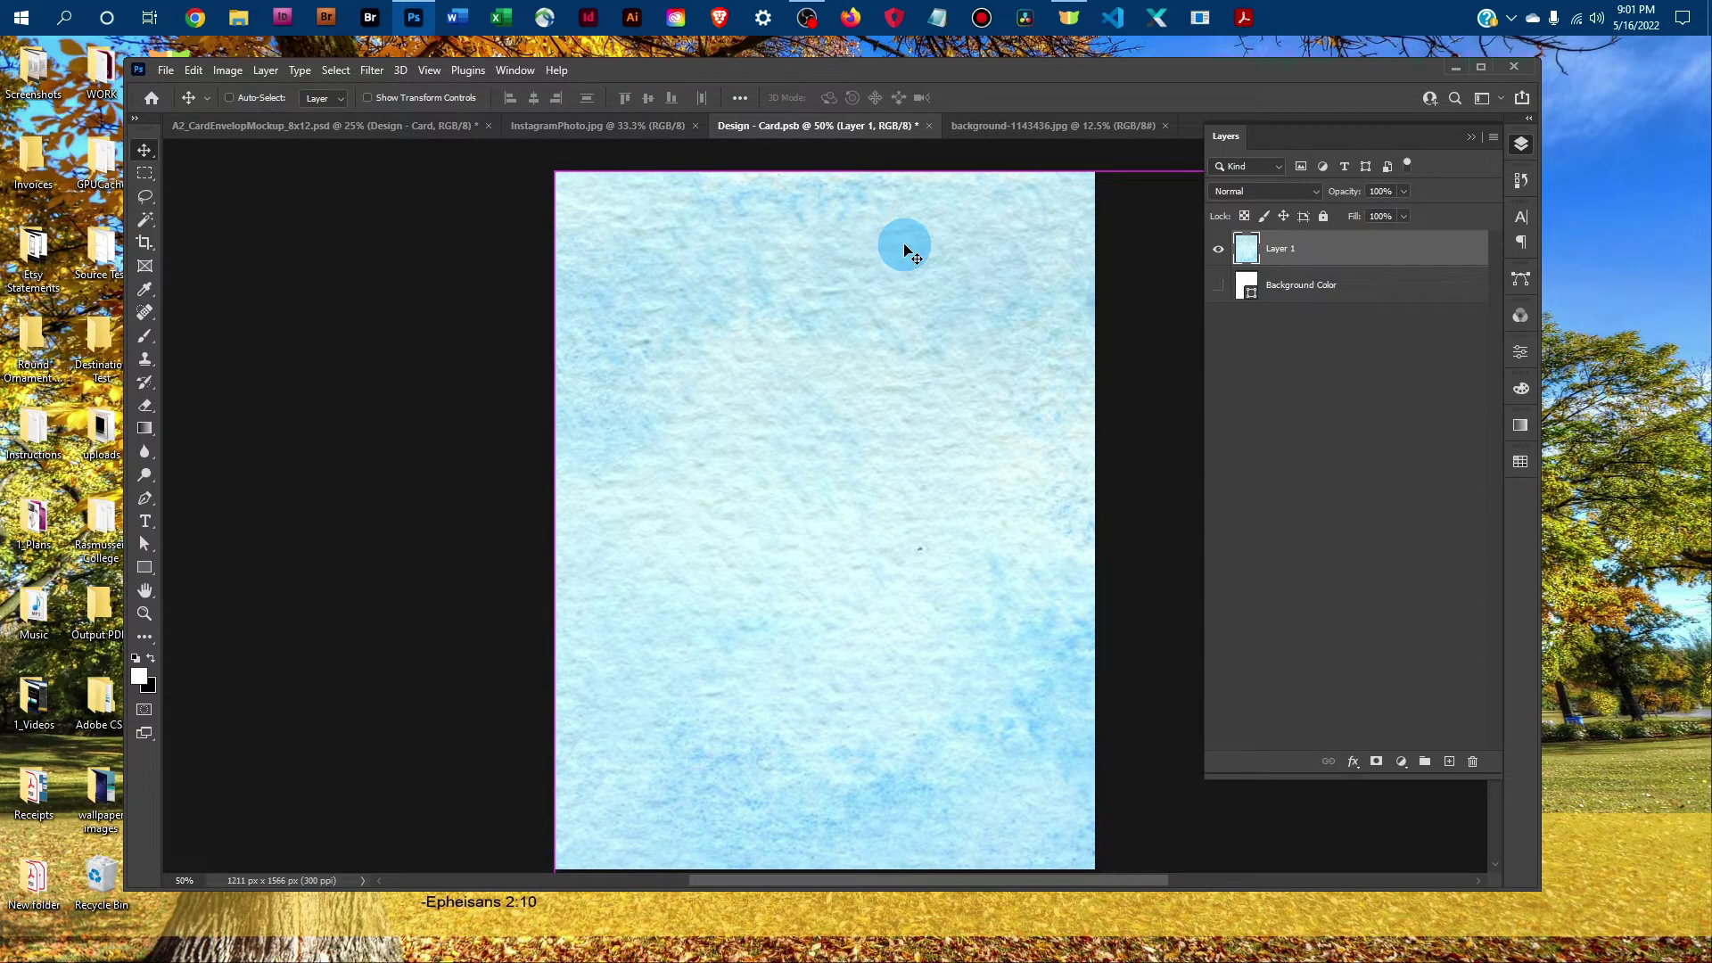
key("ctrl+minus")
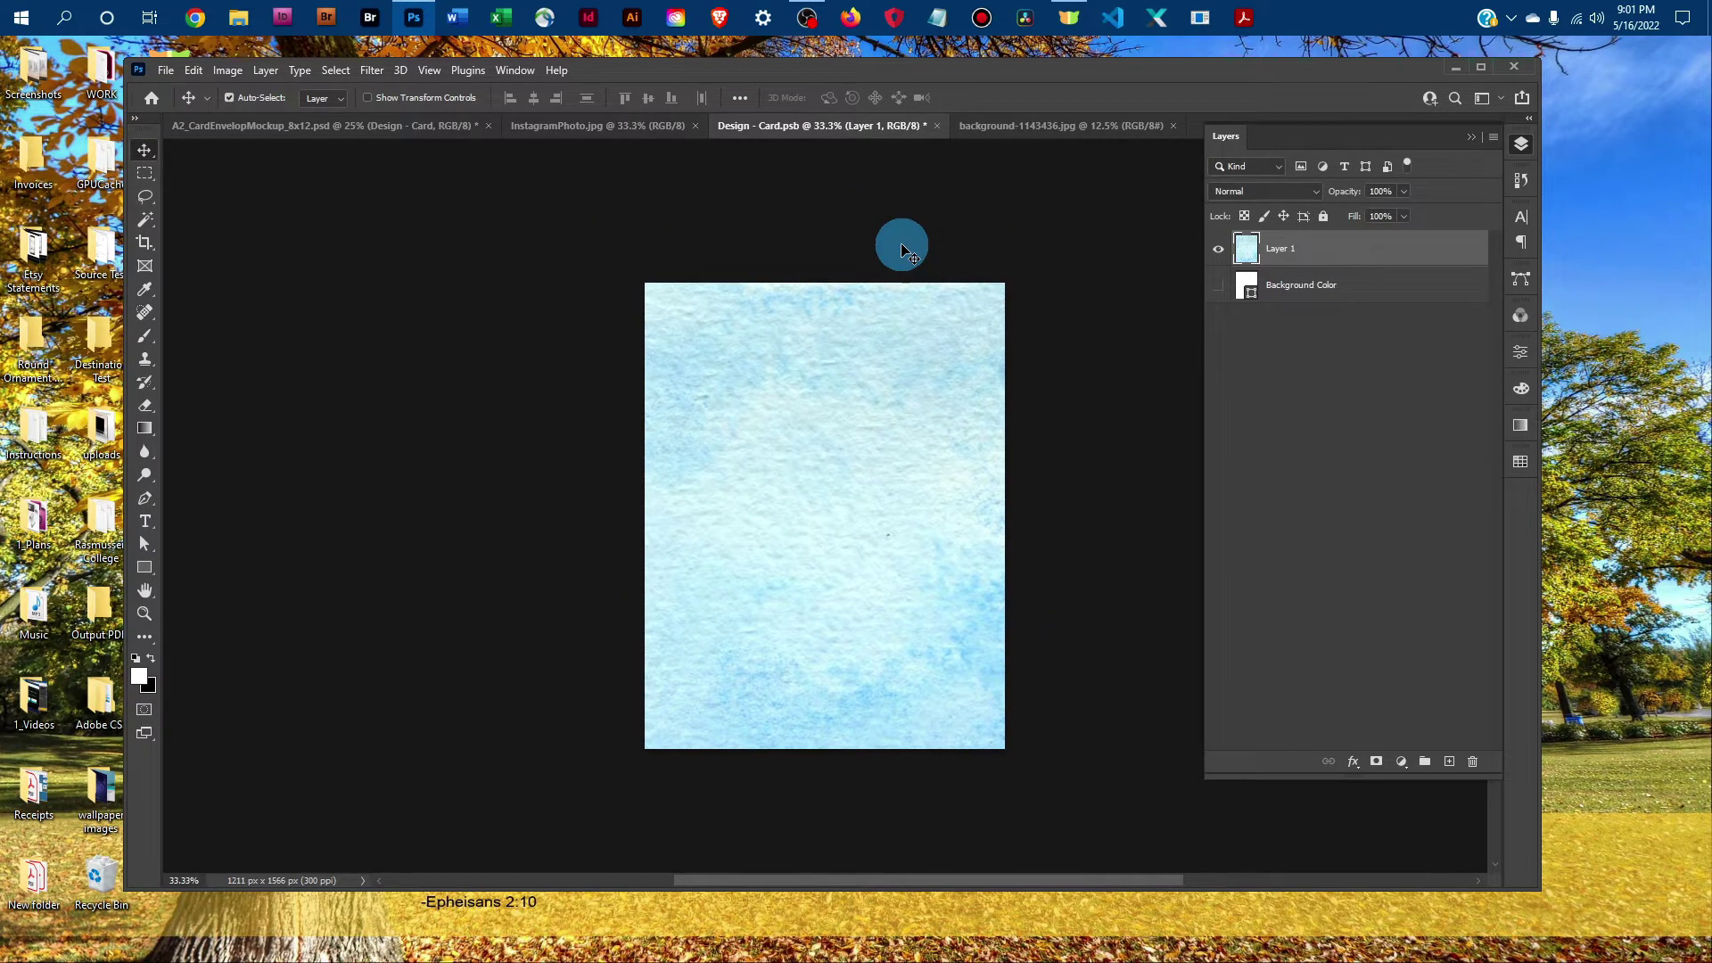
Scale the pasted watercolor layer down to about 35% and centre it on the card.
left_click(195, 71)
left_click(254, 444)
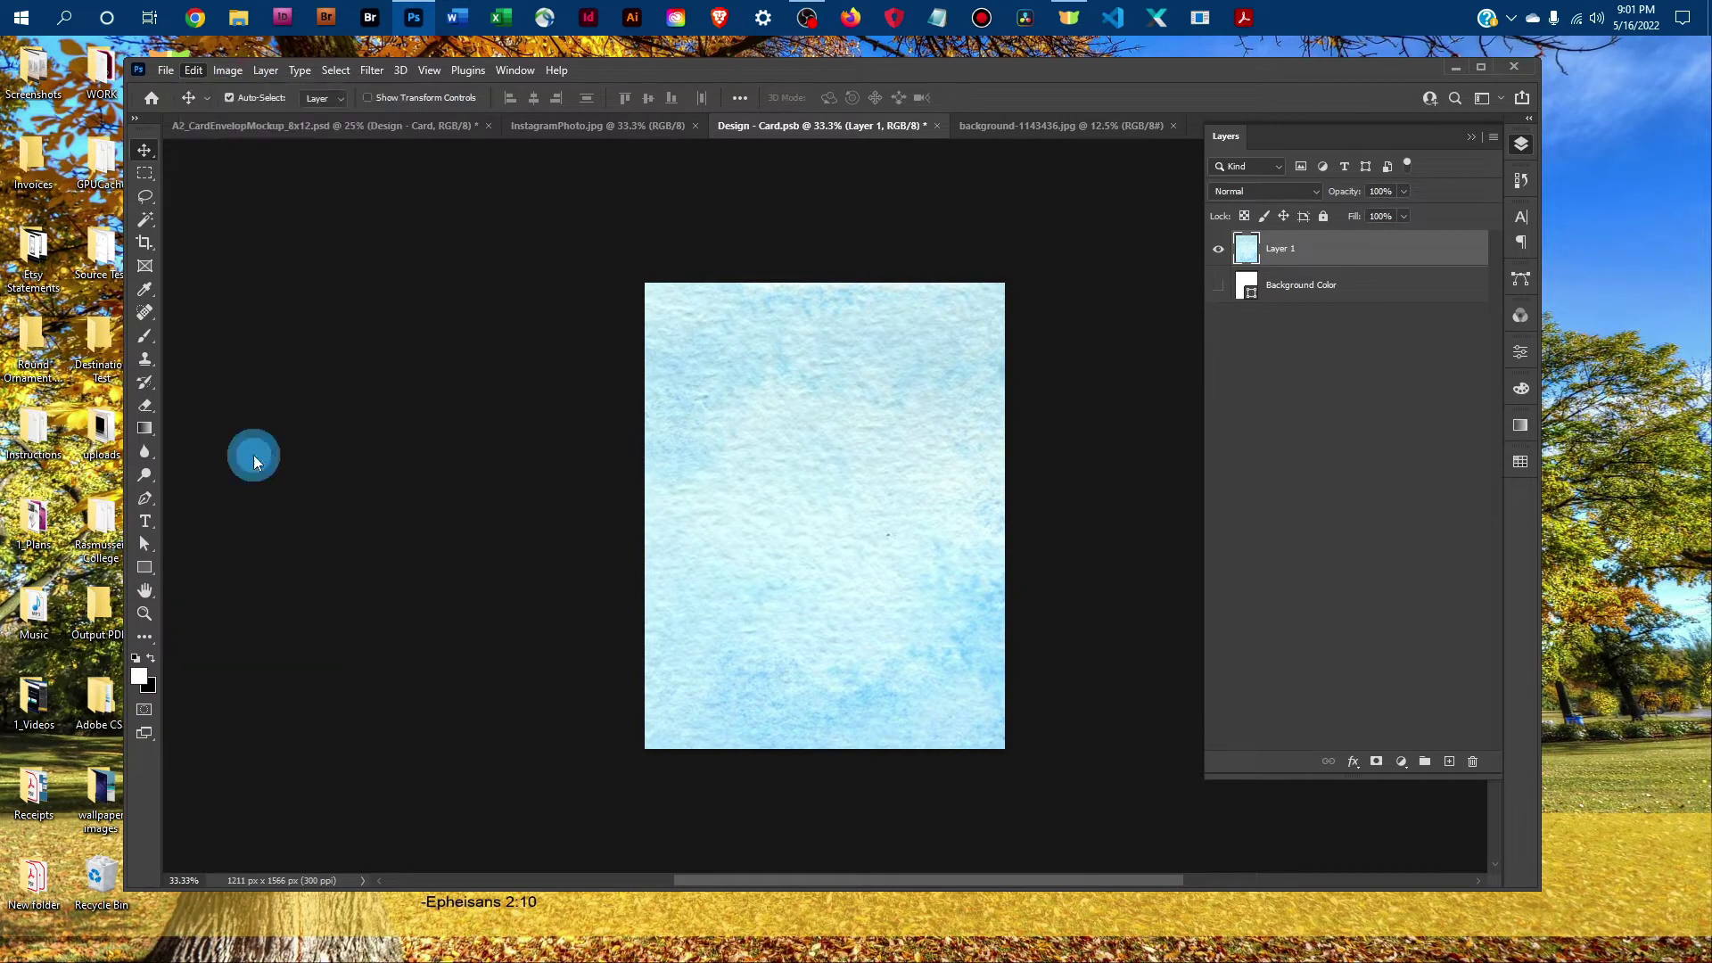
key("ctrl+minus")
key("ctrl+minus")
key("ctrl+minus")
key("ctrl+minus")
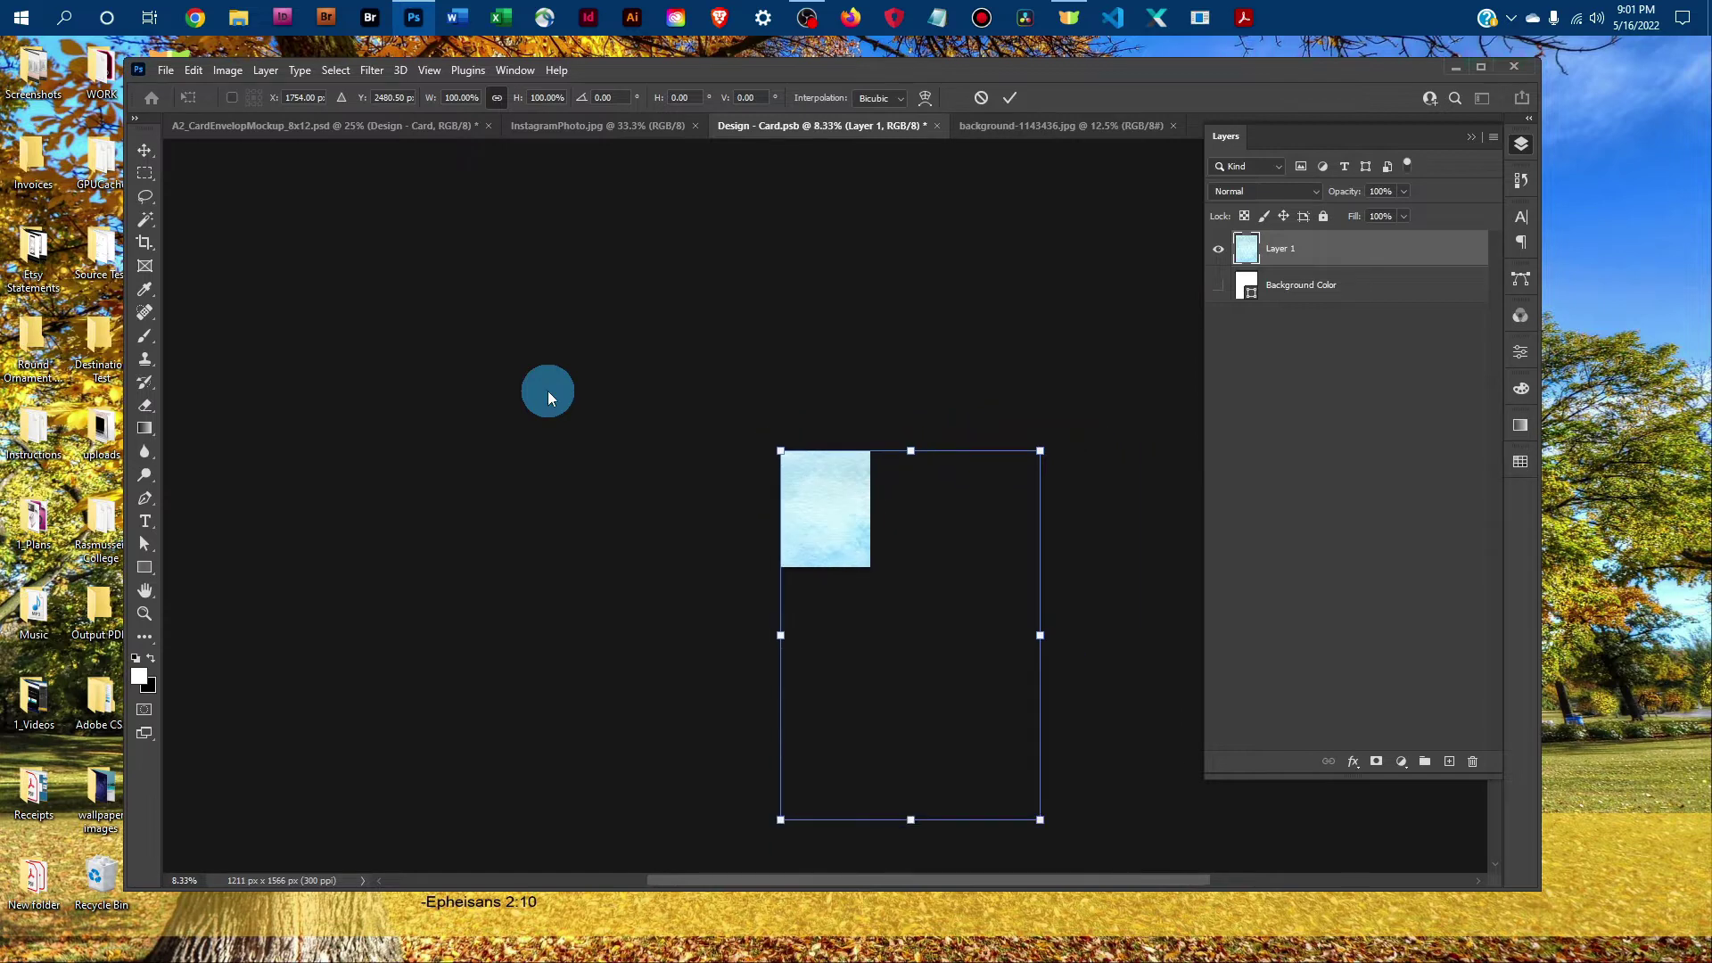
left_click_drag(1042, 819, 875, 580)
key("Return")
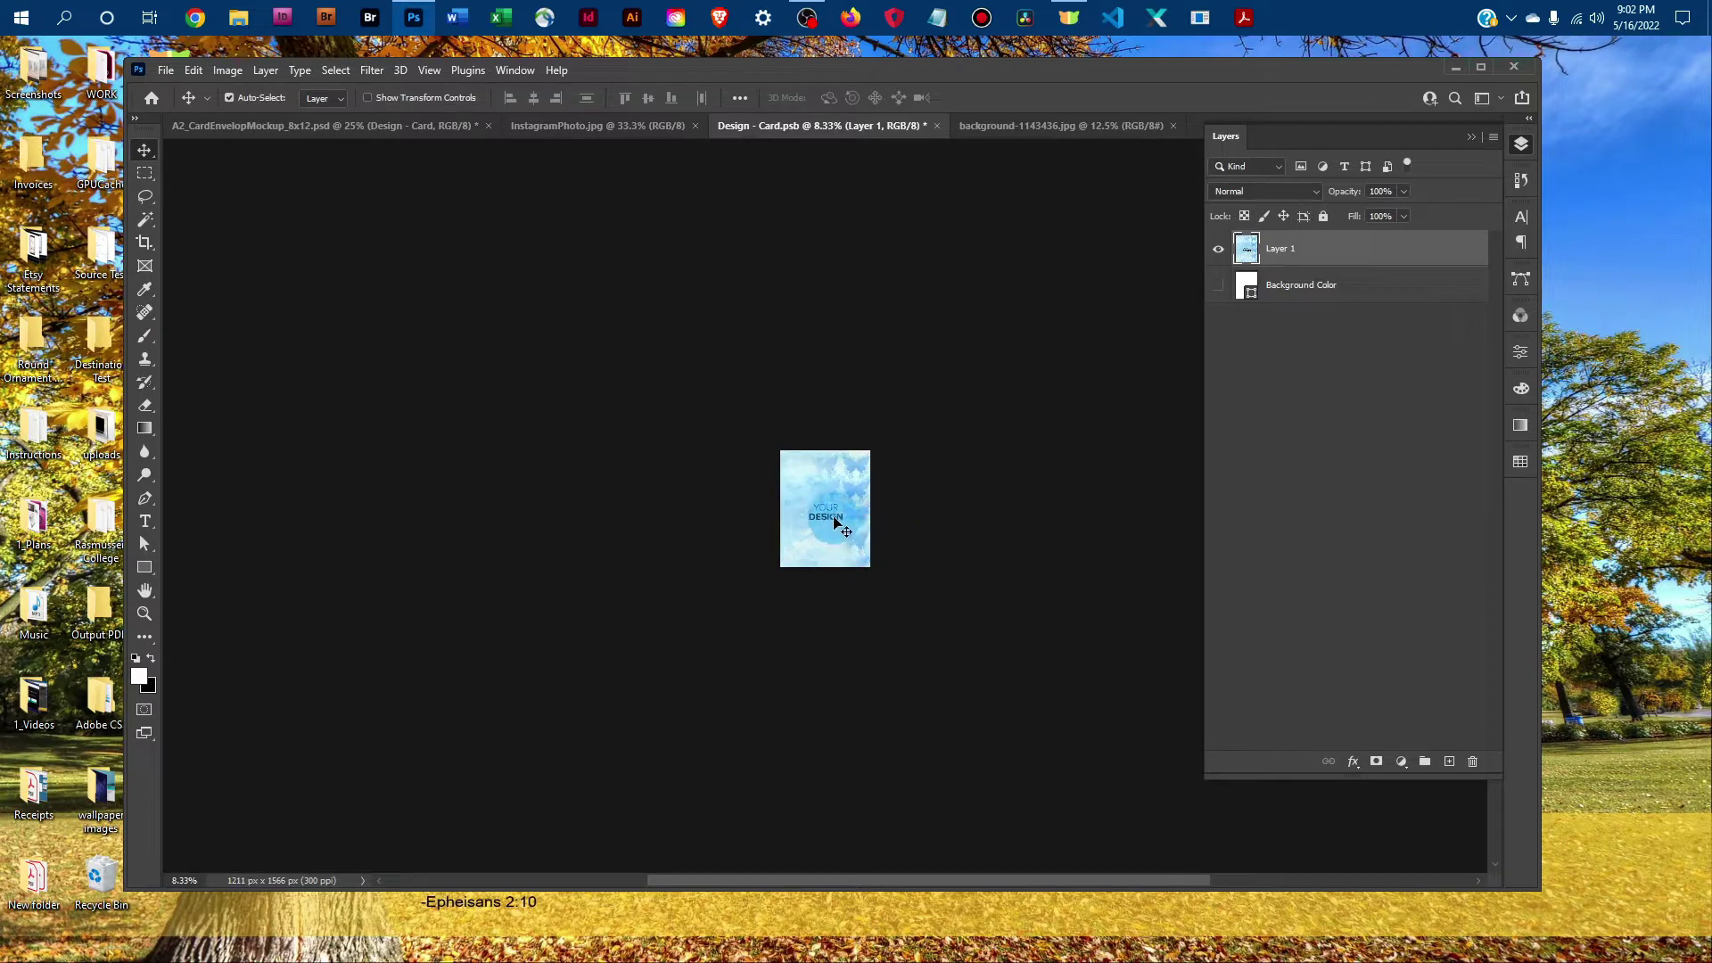
left_click_drag(830, 521, 829, 515)
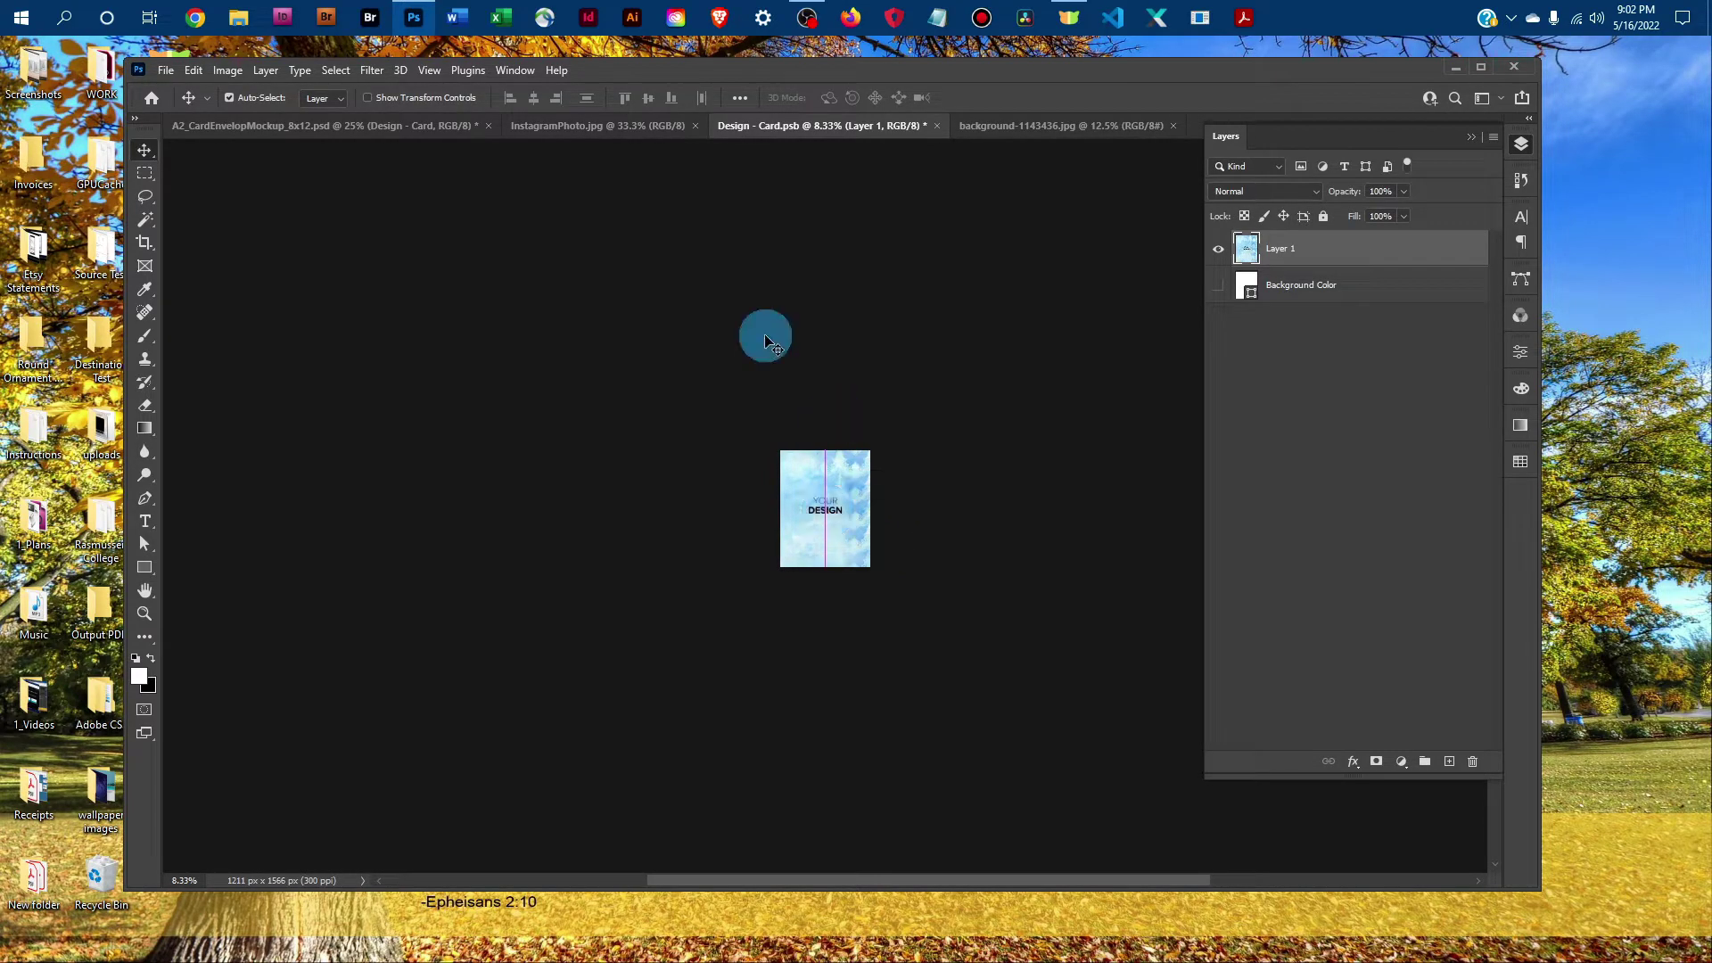
Save Design - Card.psb, then close it and the background-1143436.jpg document.
left_click(194, 70)
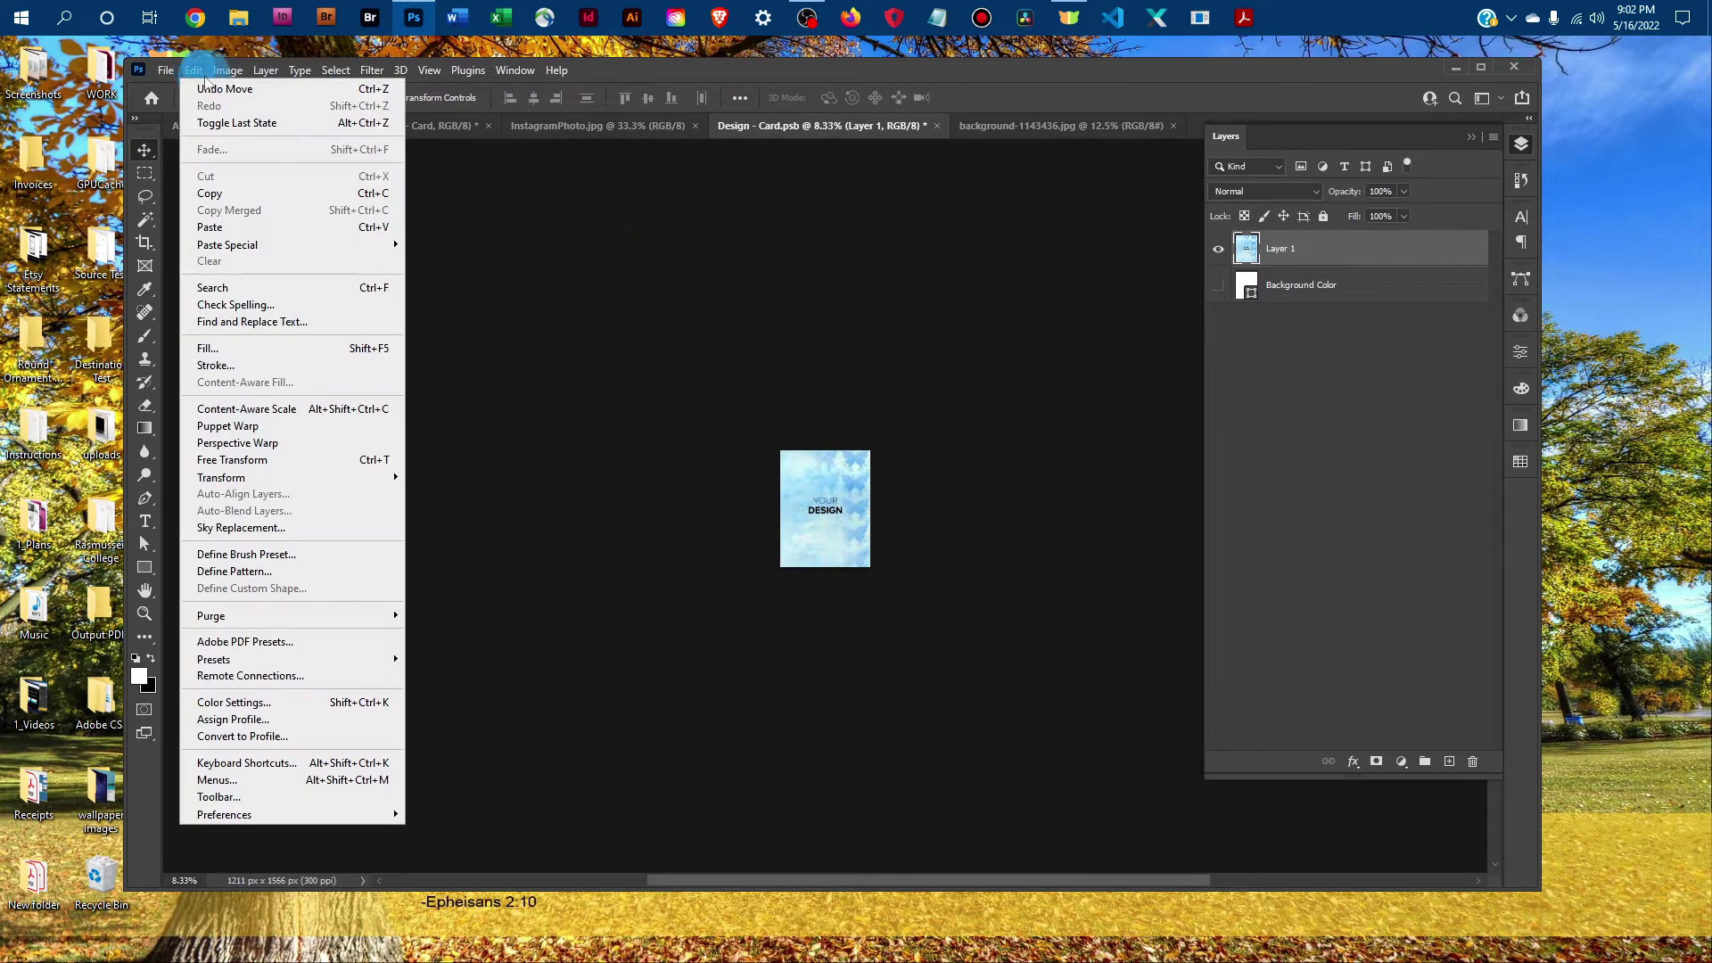
left_click(712, 361)
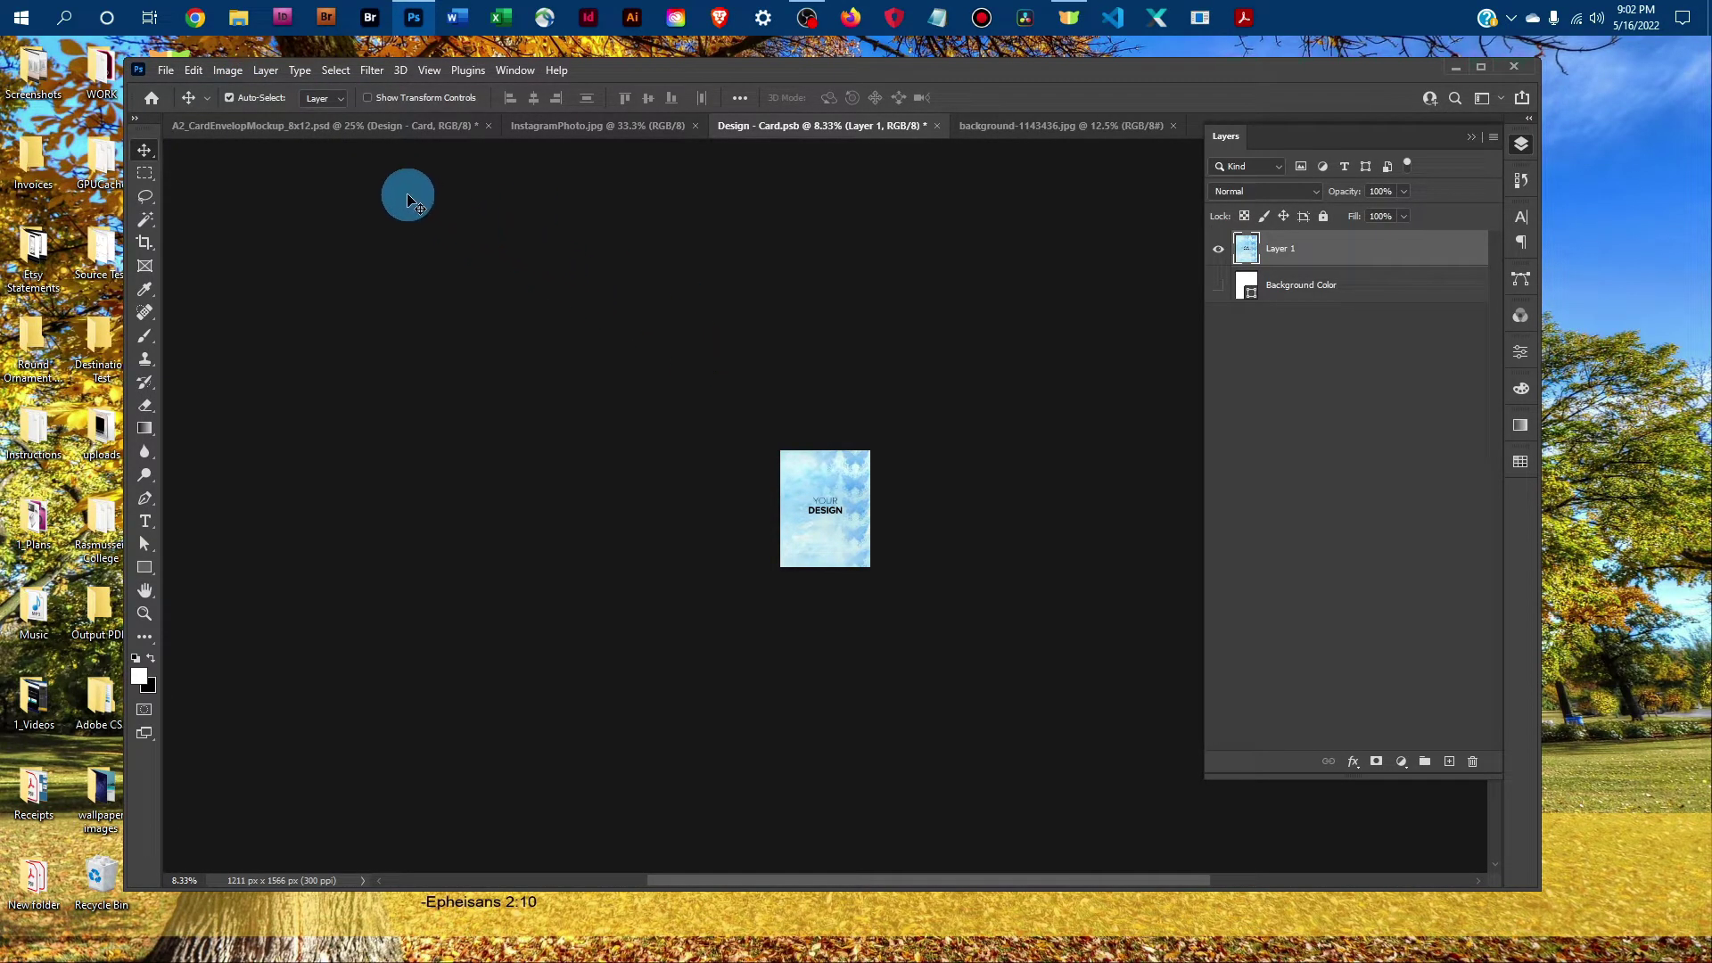
left_click(173, 72)
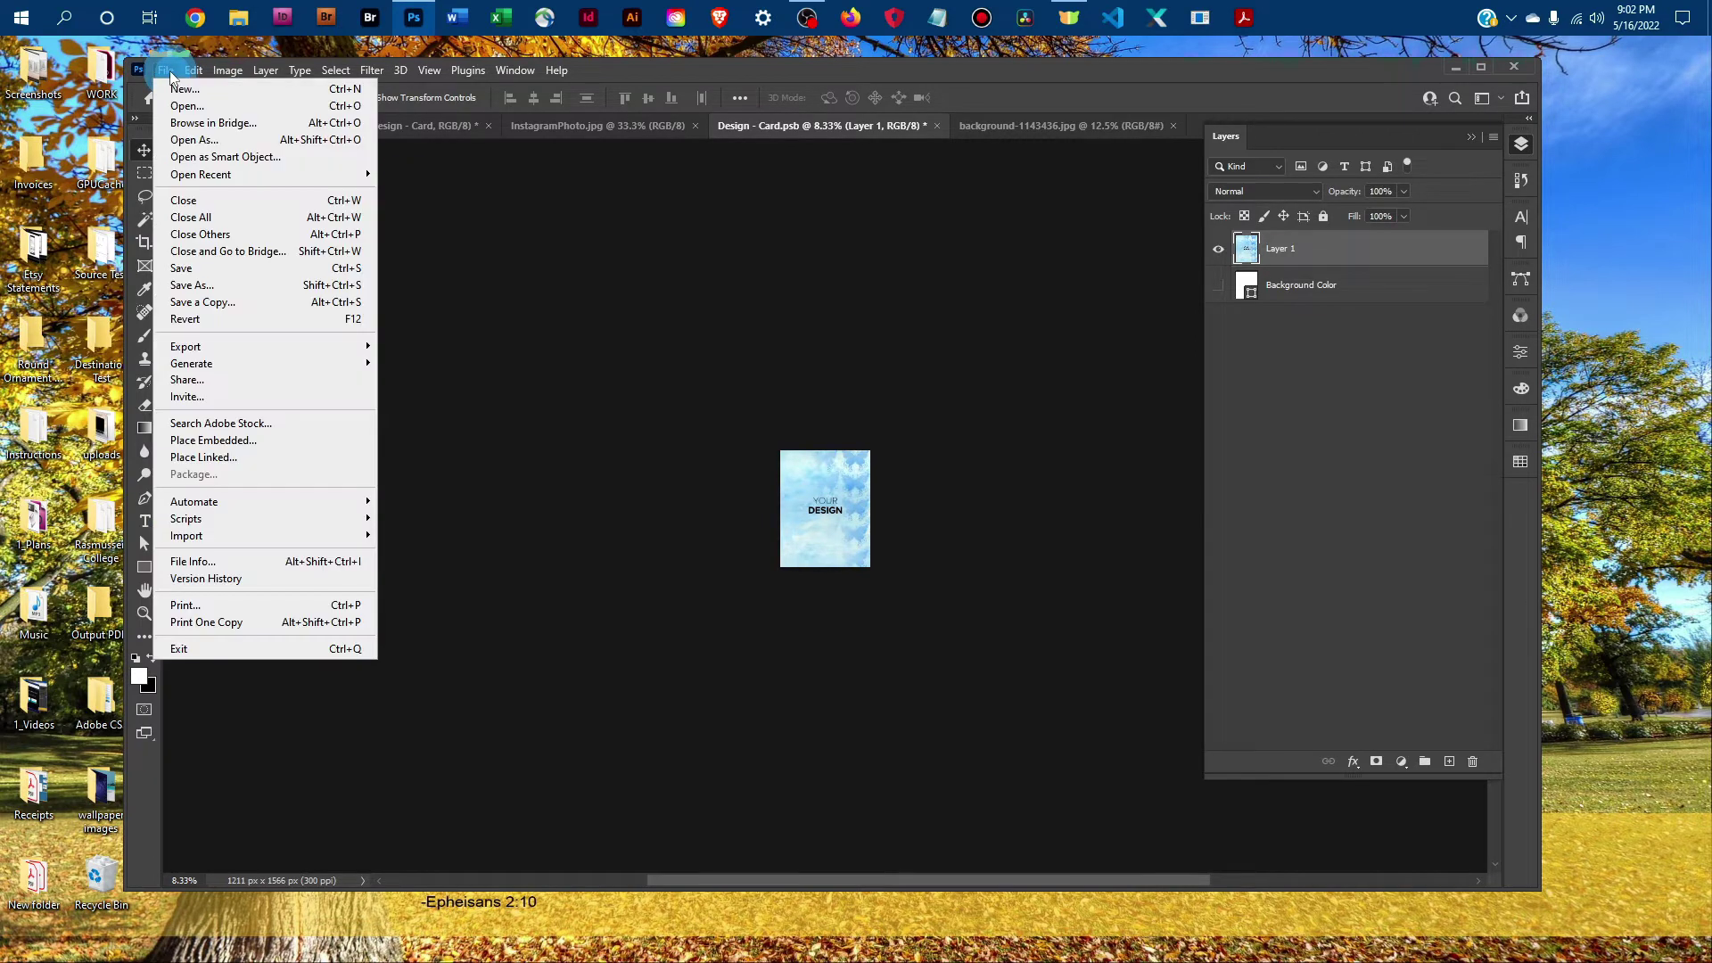
left_click(216, 268)
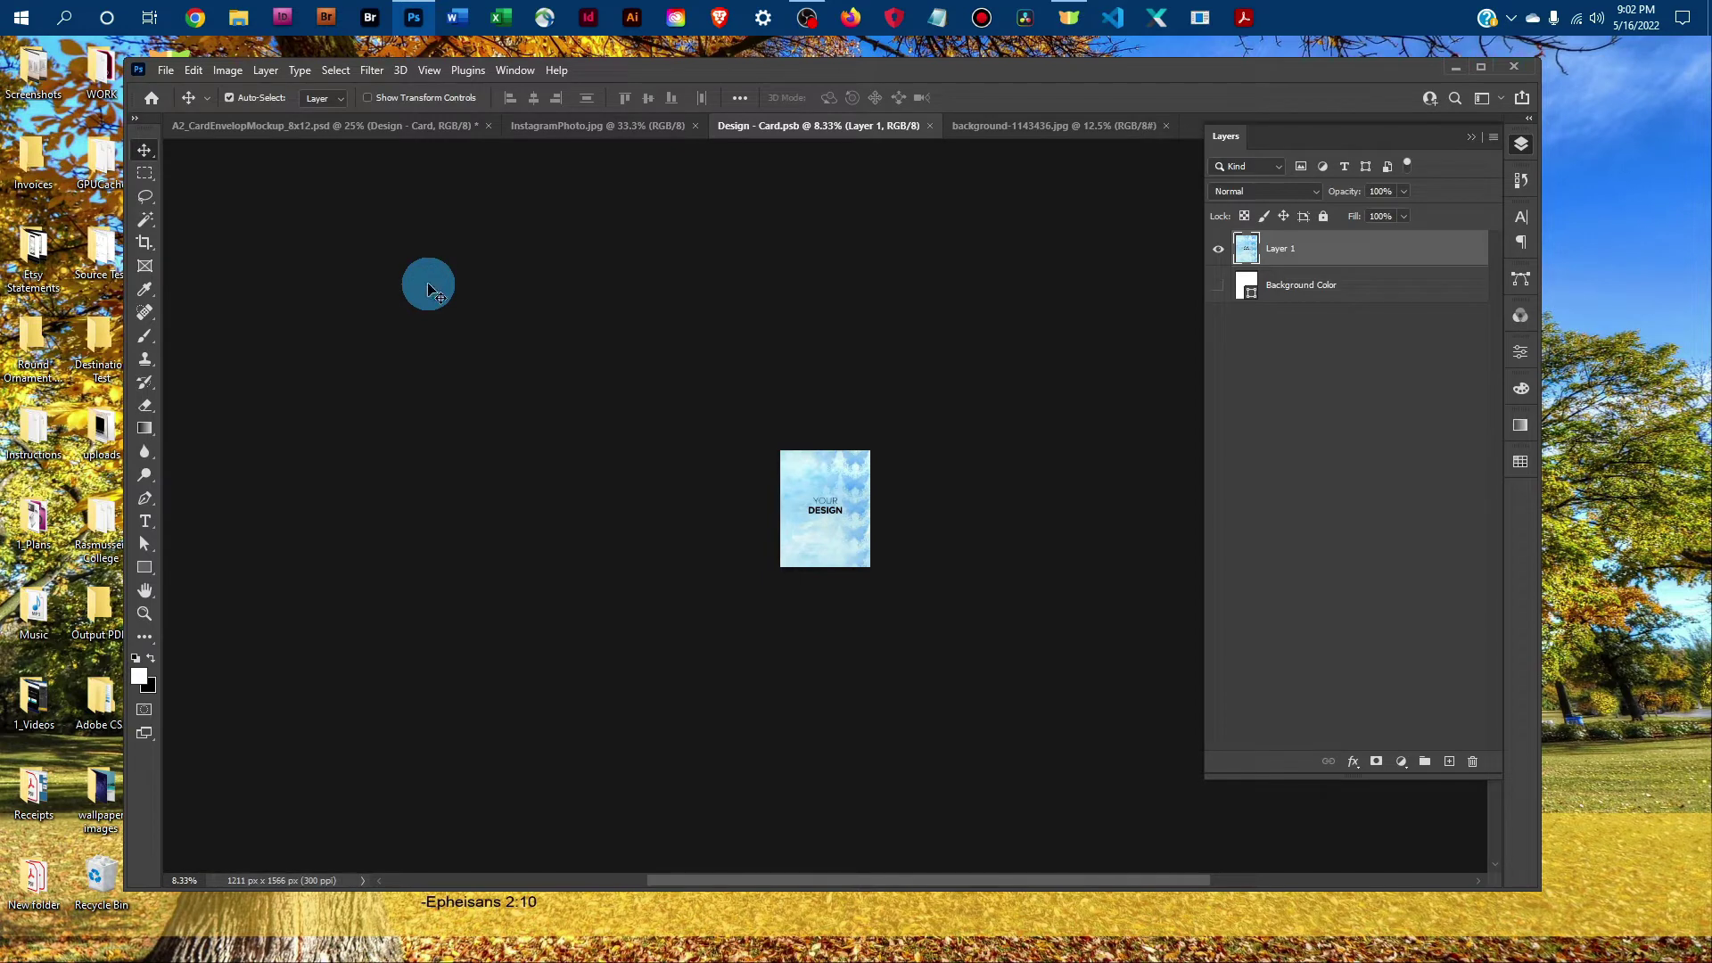
left_click(927, 126)
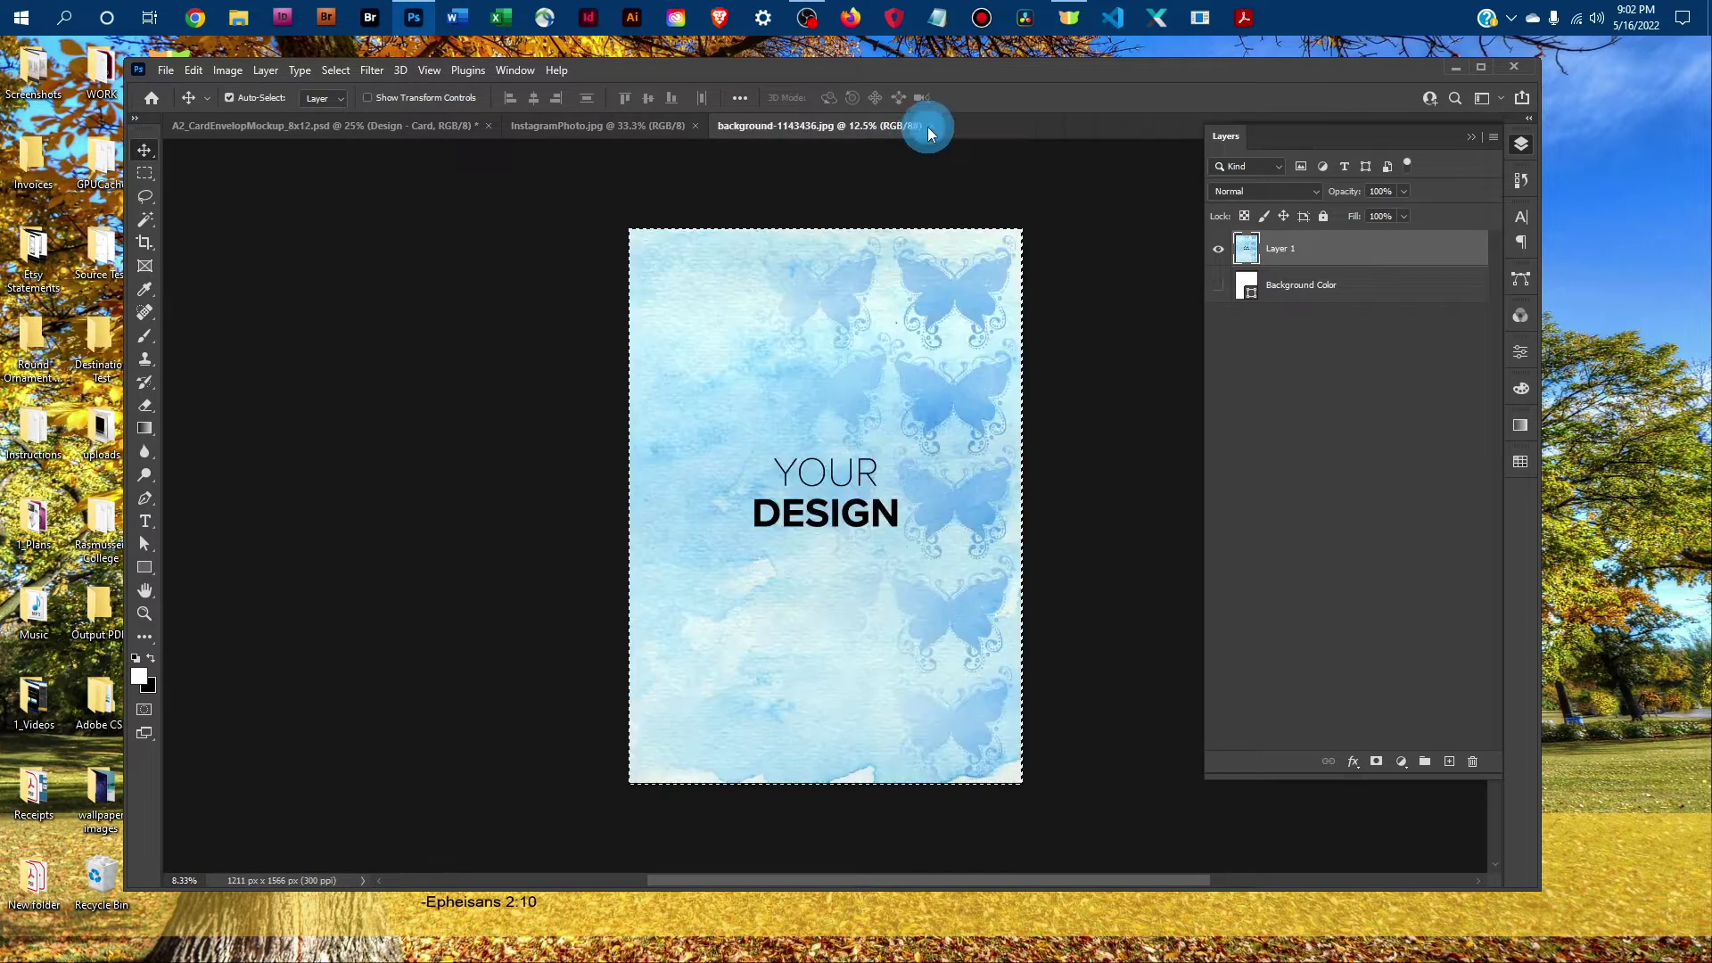
left_click(927, 126)
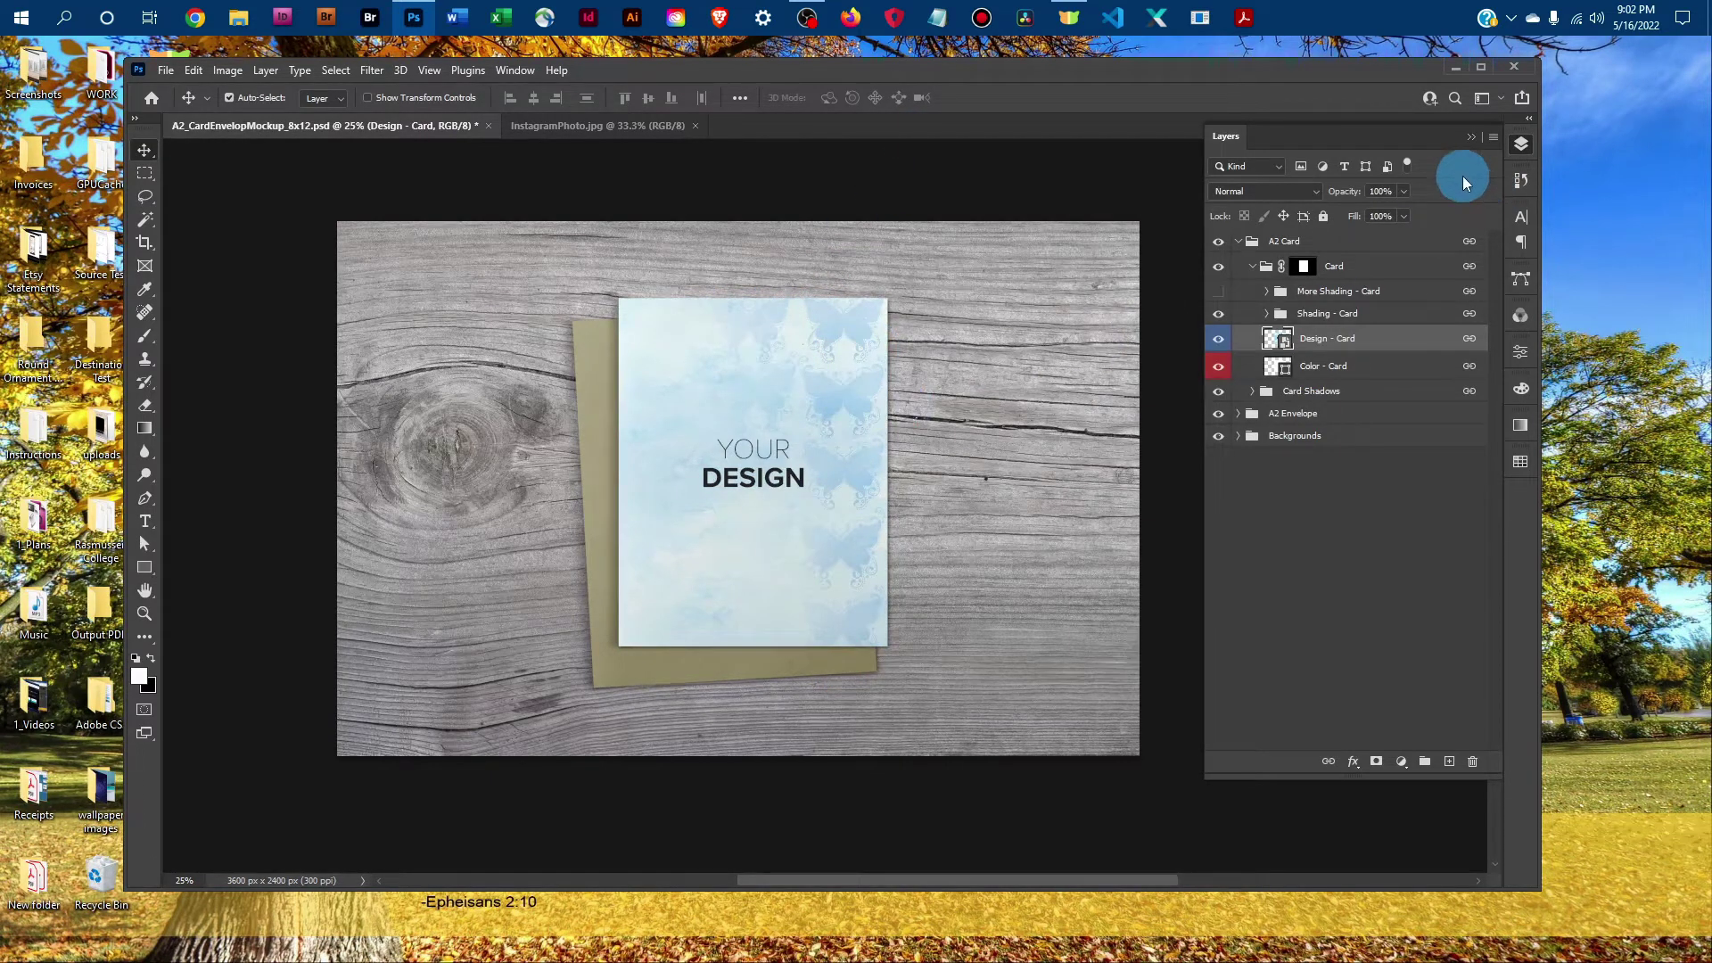
Change the Color - Card fill to dark blue #123671, with Design - Card shown above it.
left_click(1219, 340)
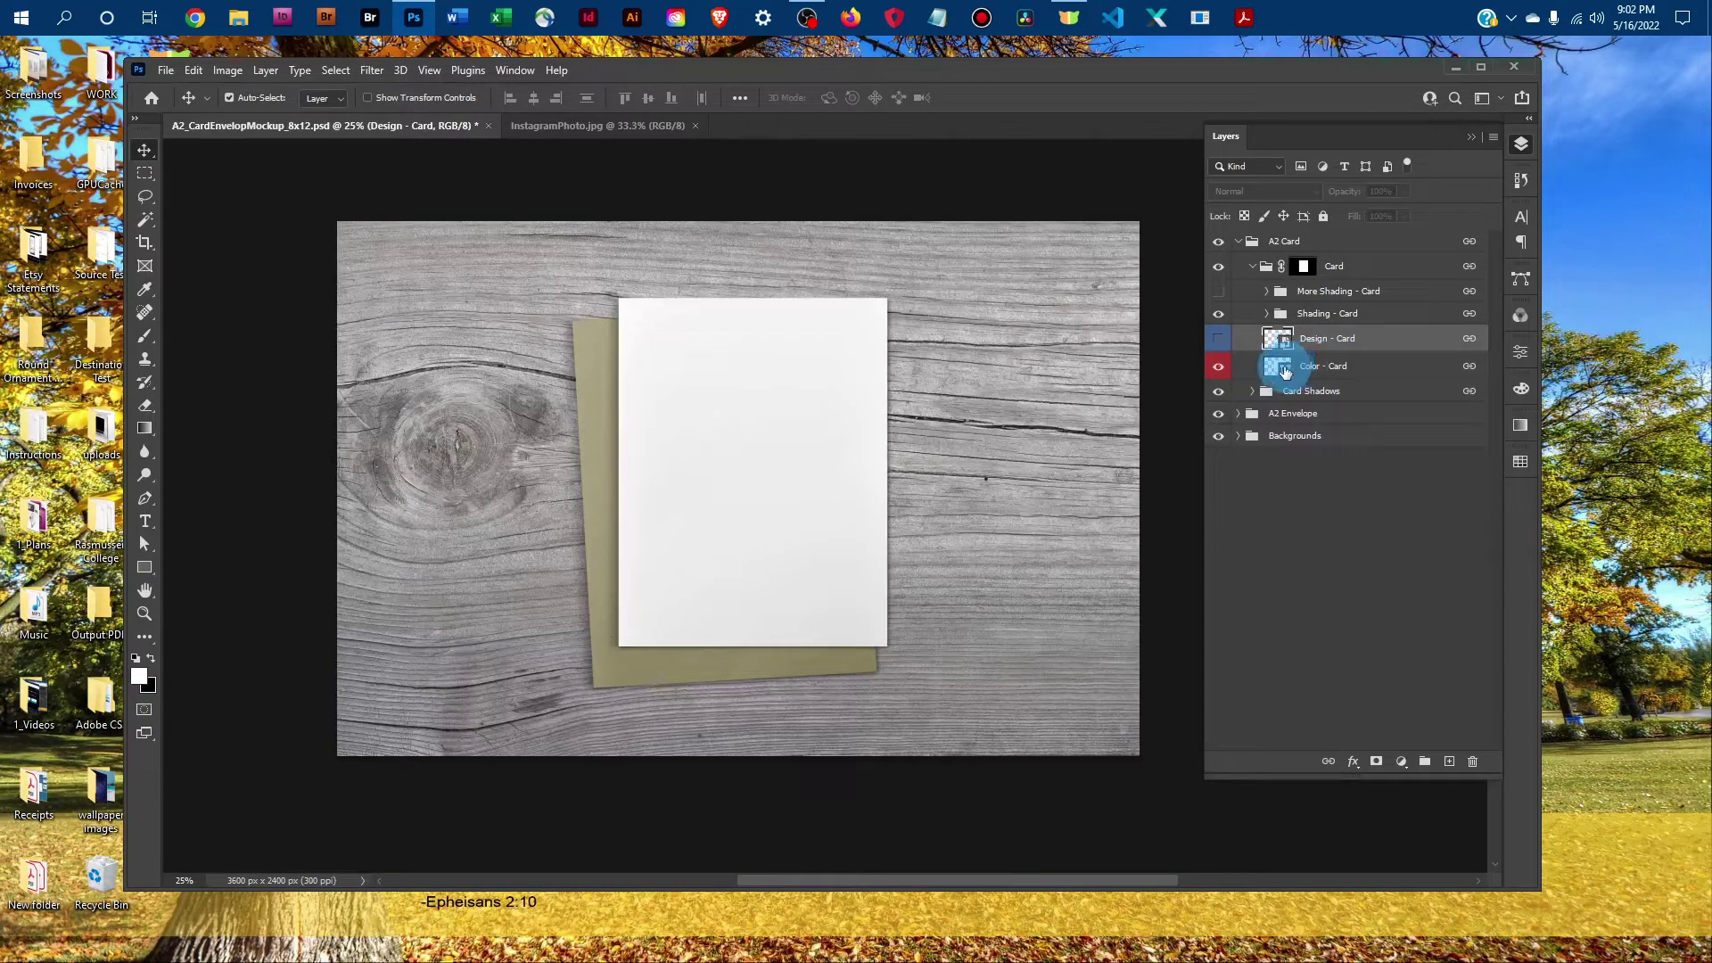
double_click(1280, 371)
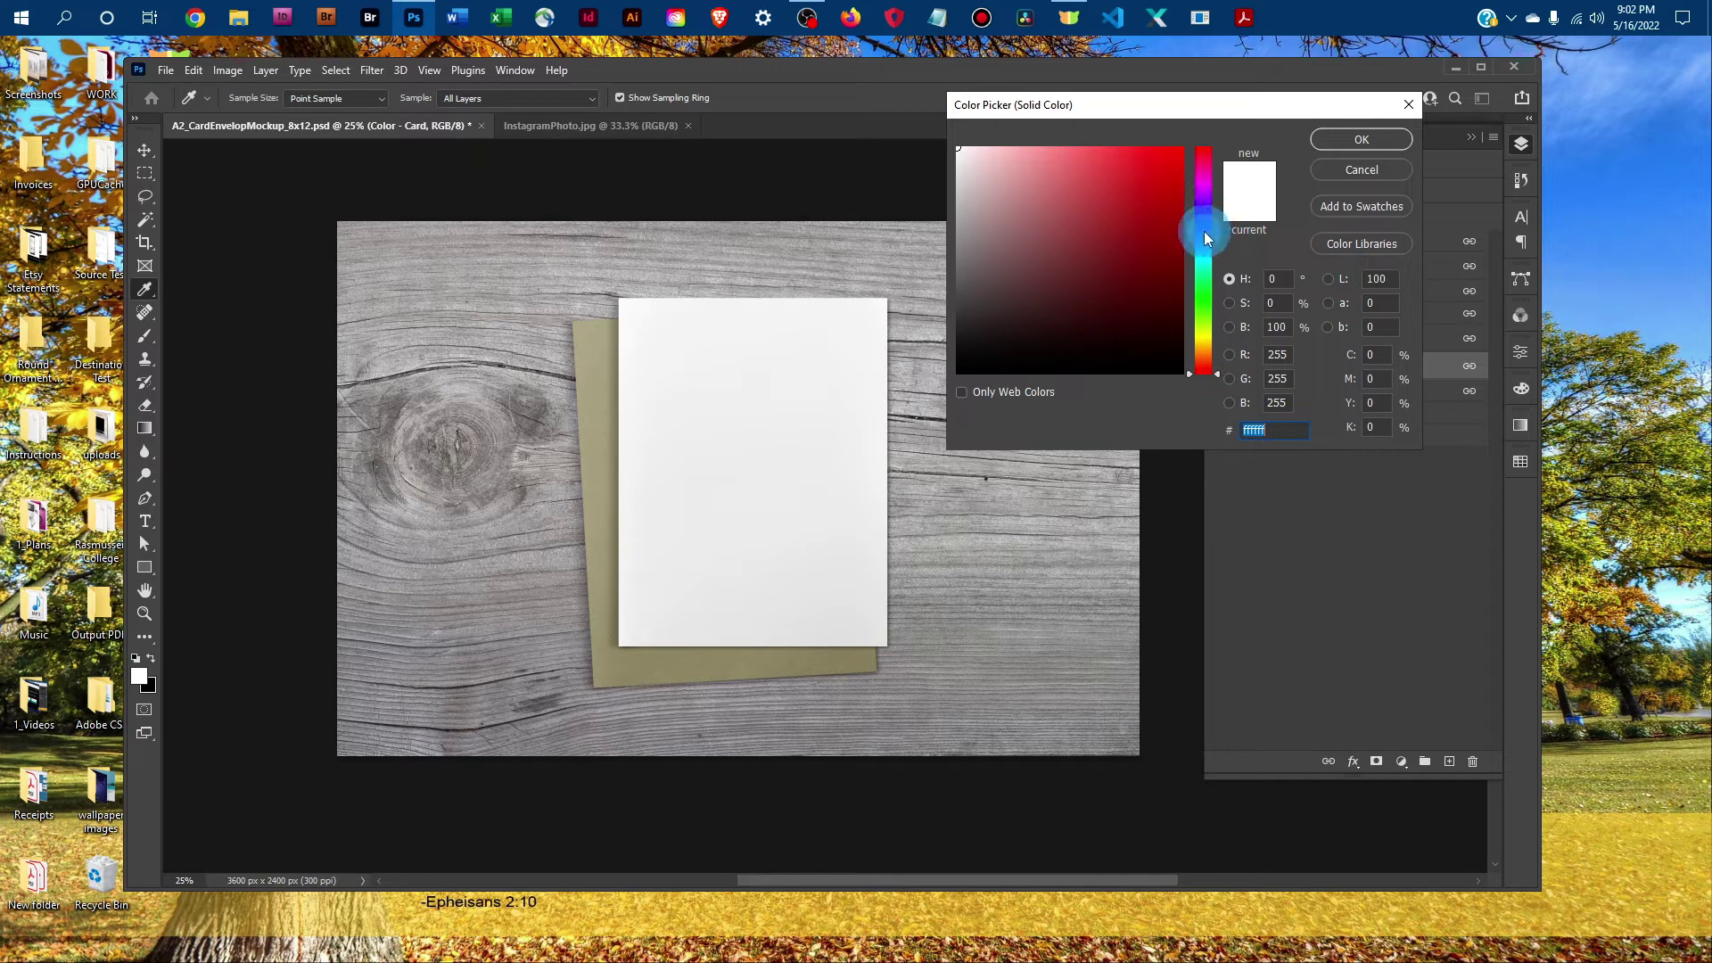
left_click(1204, 231)
left_click_drag(1201, 241, 1200, 237)
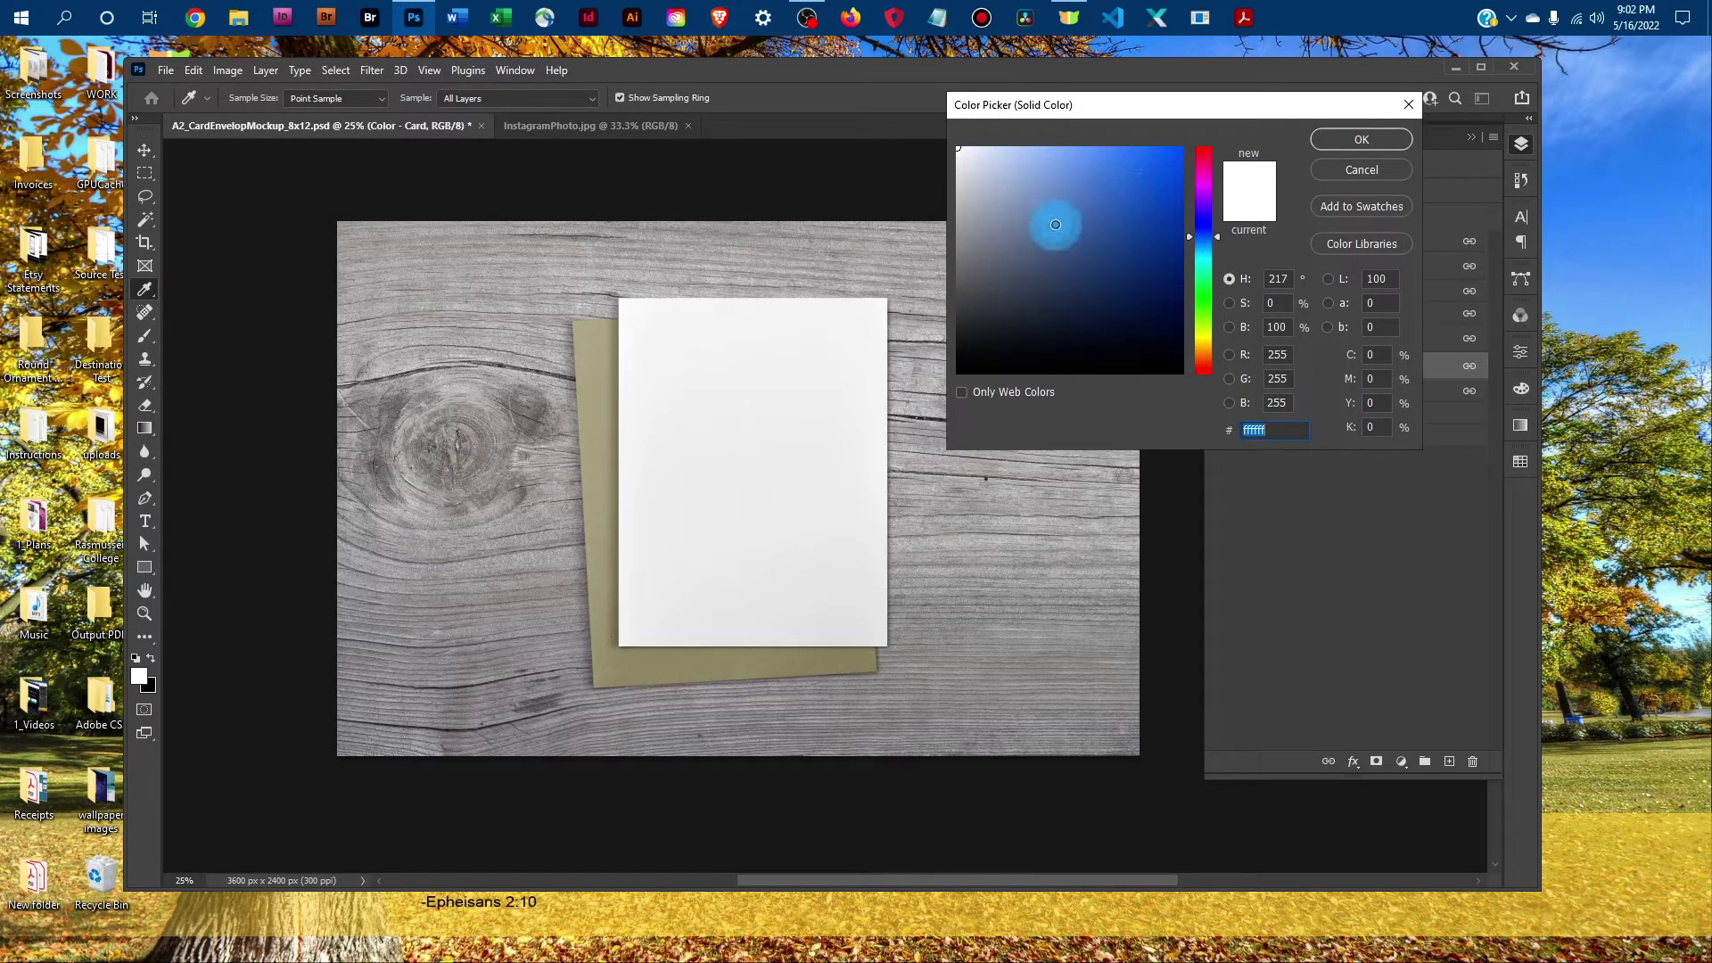
left_click_drag(1053, 223, 1147, 273)
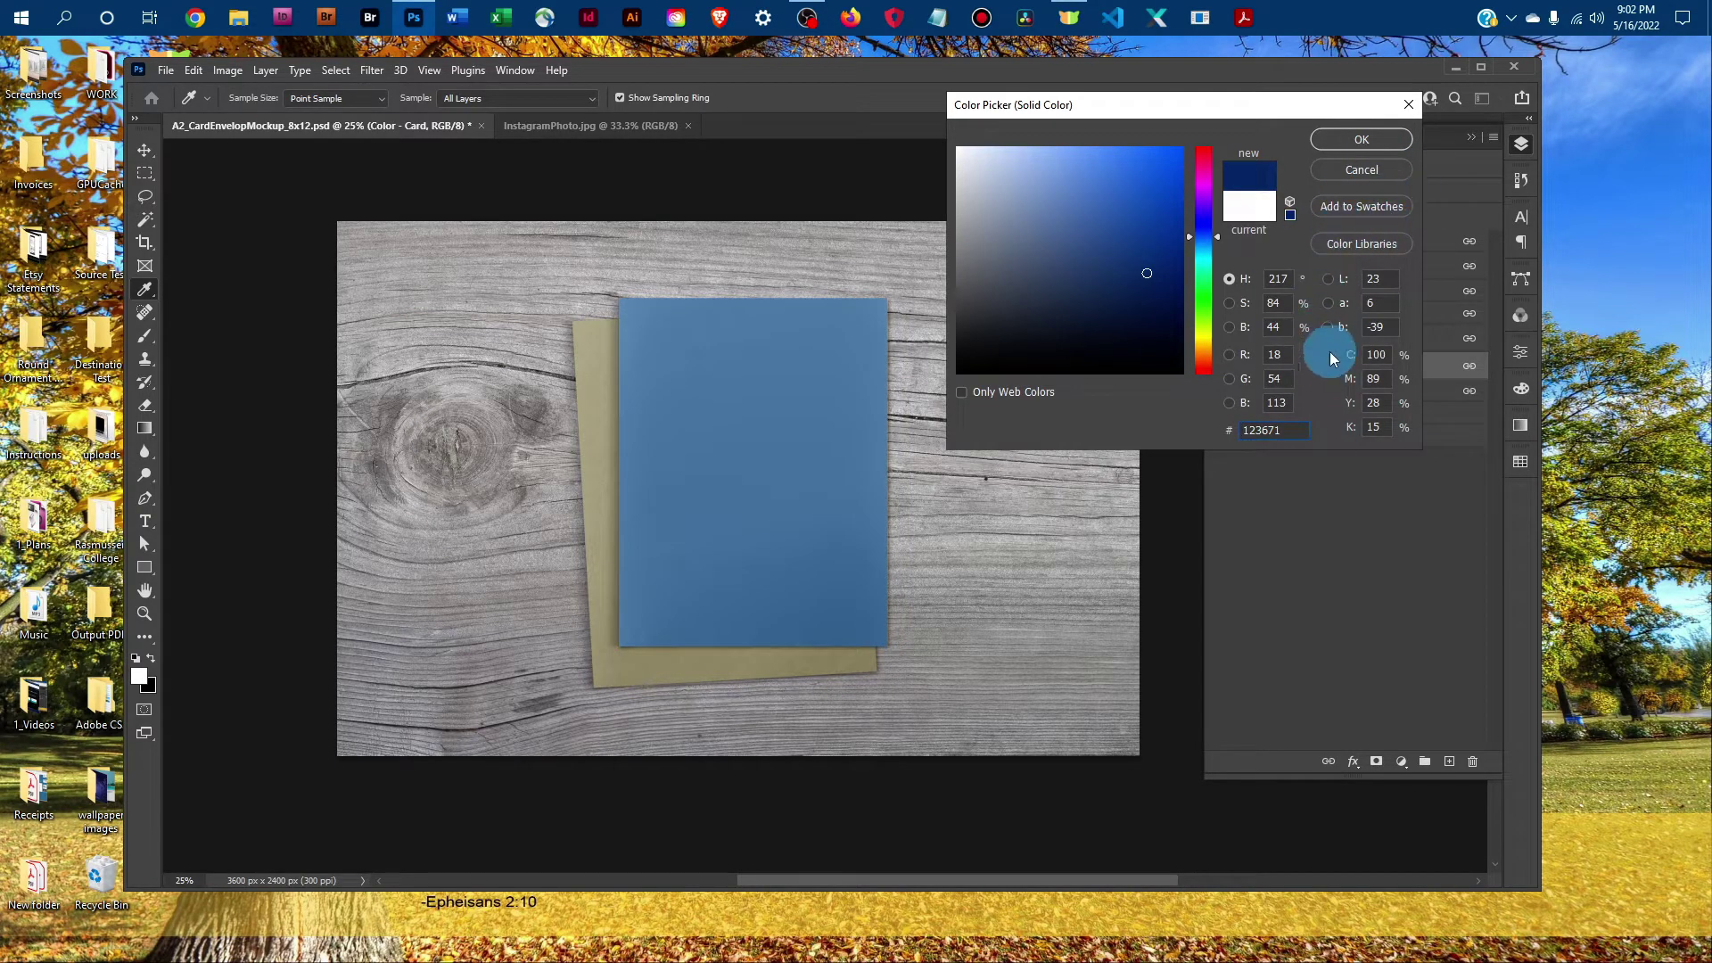
left_click(1373, 139)
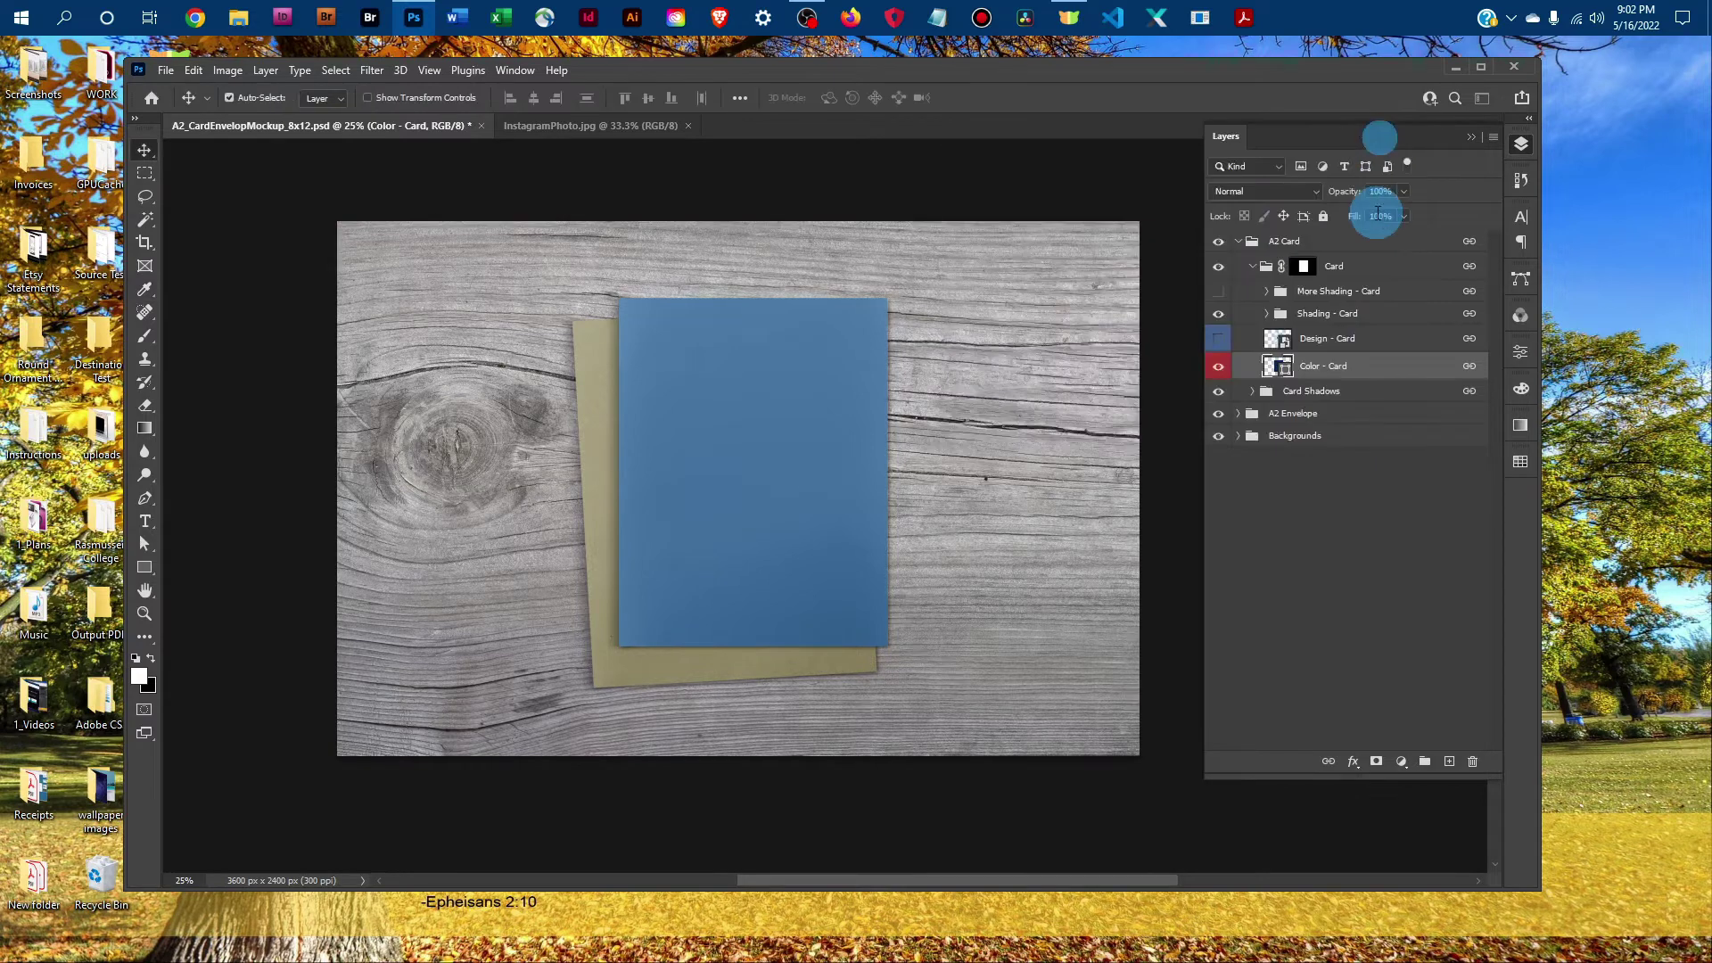
left_click(1219, 339)
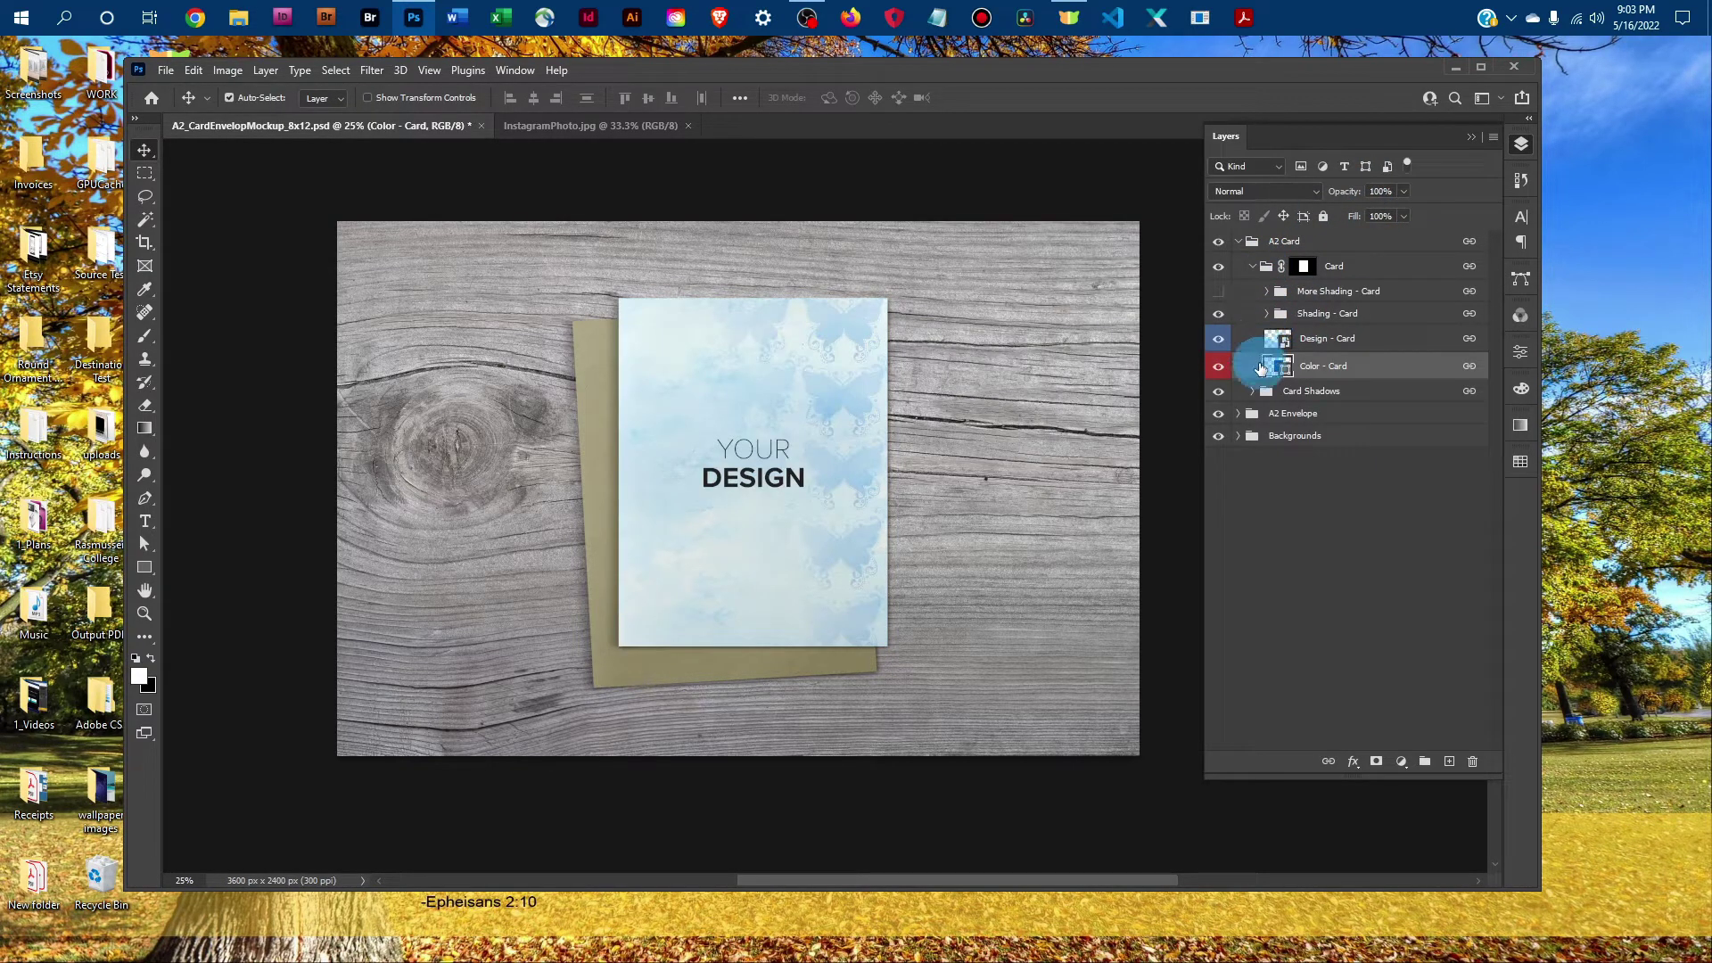
Lower the More Shading - Card opacity, then hide that group.
left_click(1264, 316)
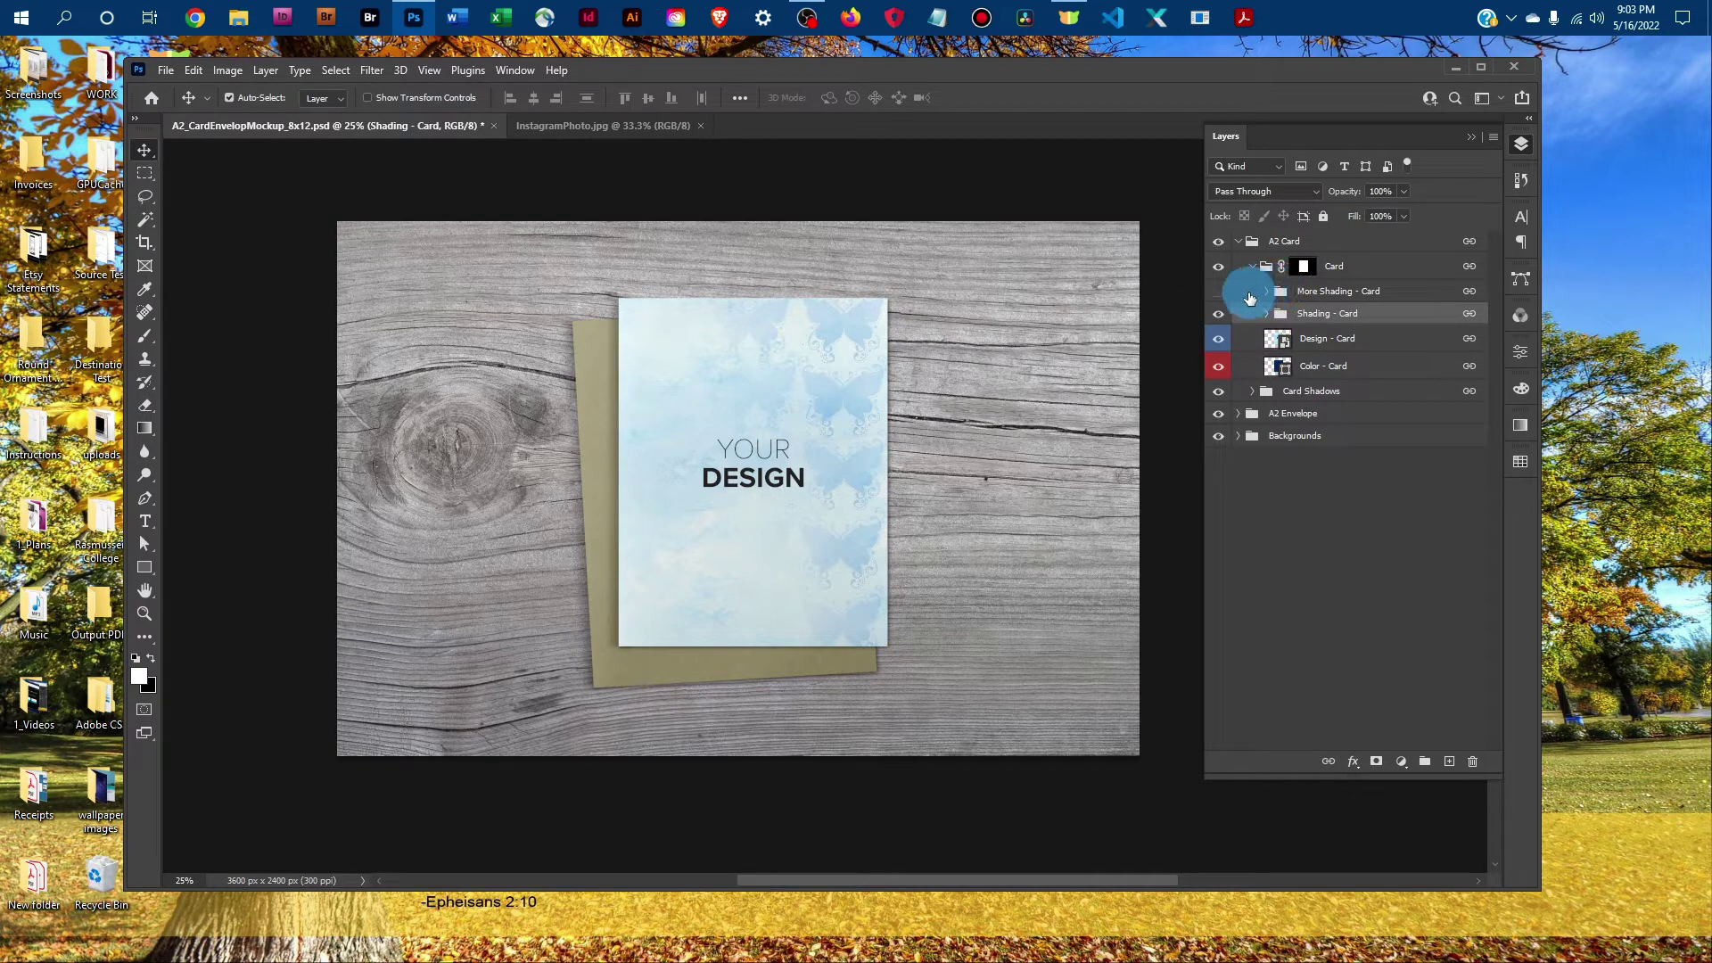
left_click(1218, 292)
left_click(1218, 292)
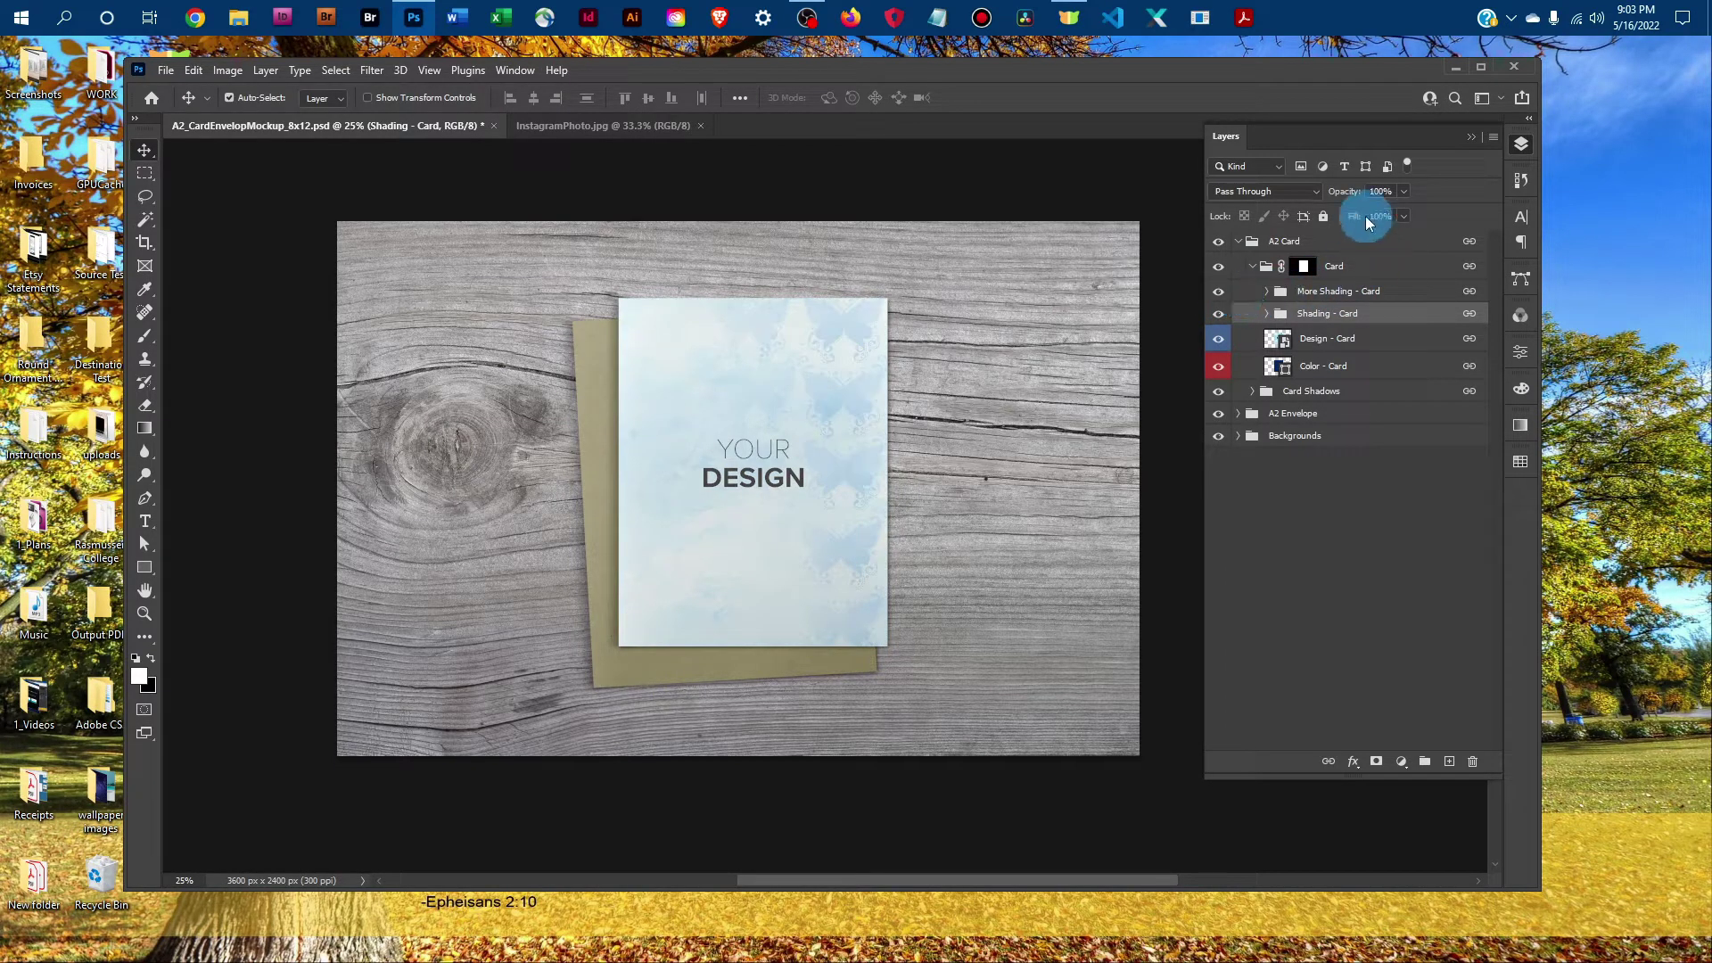
left_click(1364, 290)
mouse_move(1317, 280)
left_mouse_down()
mouse_move(1281, 290)
mouse_move(1342, 288)
mouse_move(1325, 299)
left_mouse_up()
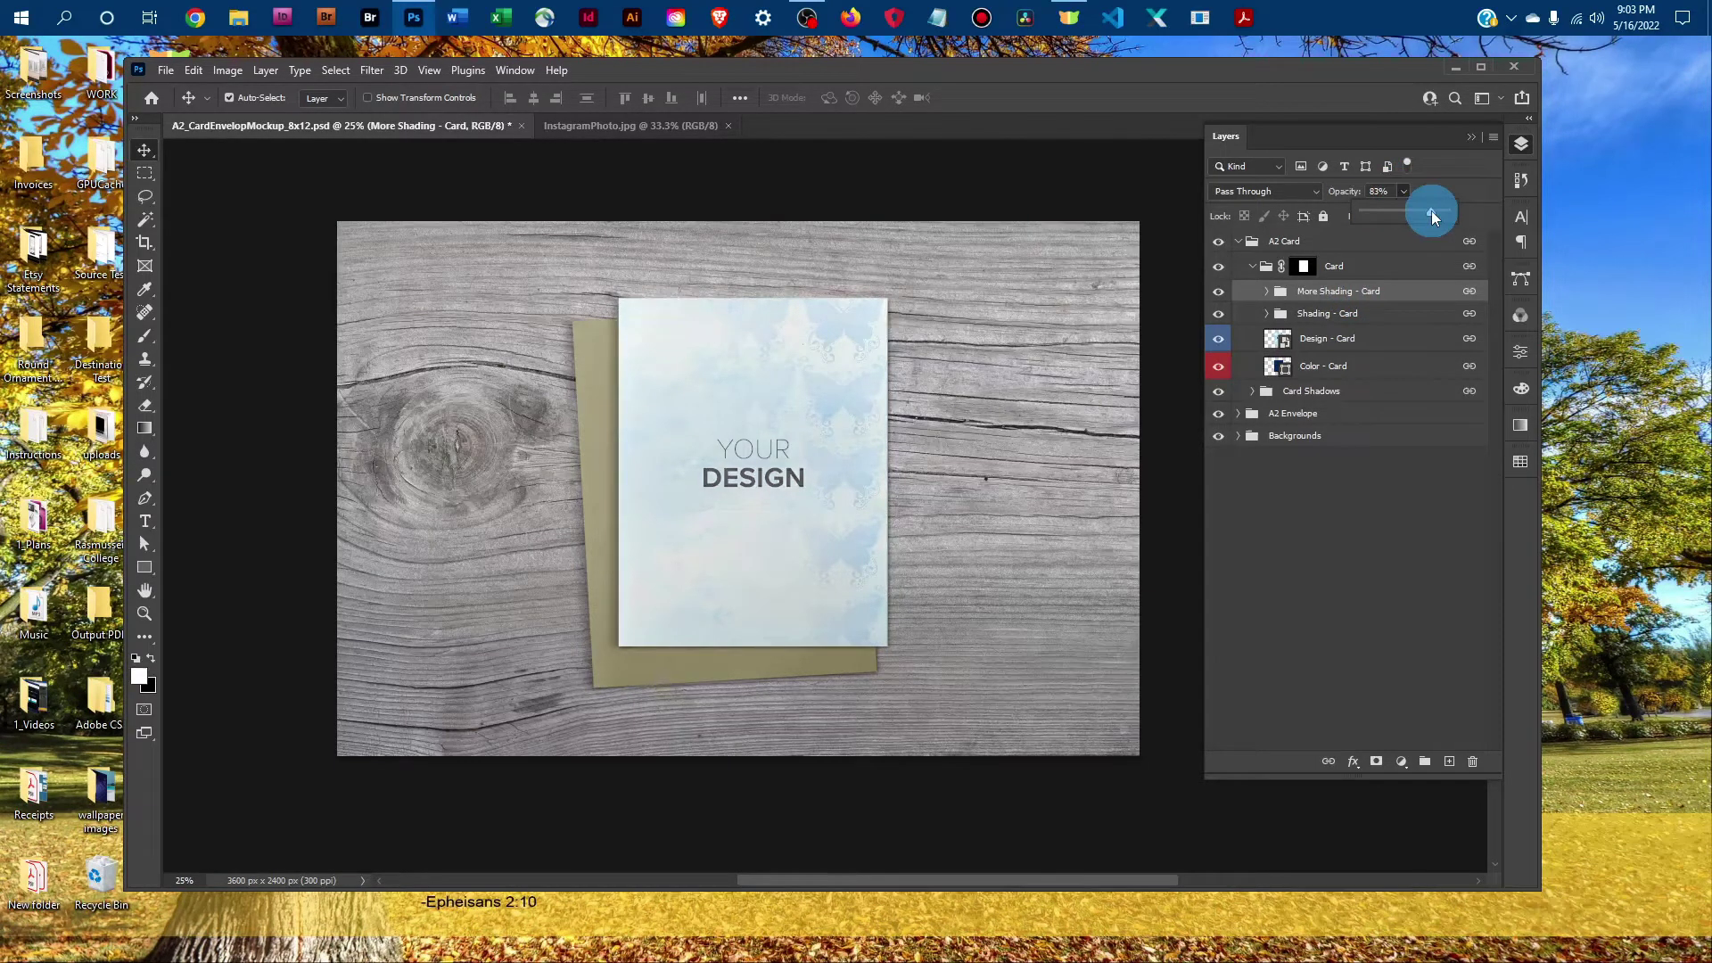
mouse_move(1431, 214)
left_mouse_down()
mouse_move(1380, 208)
mouse_move(1399, 211)
left_mouse_up()
left_click(1218, 291)
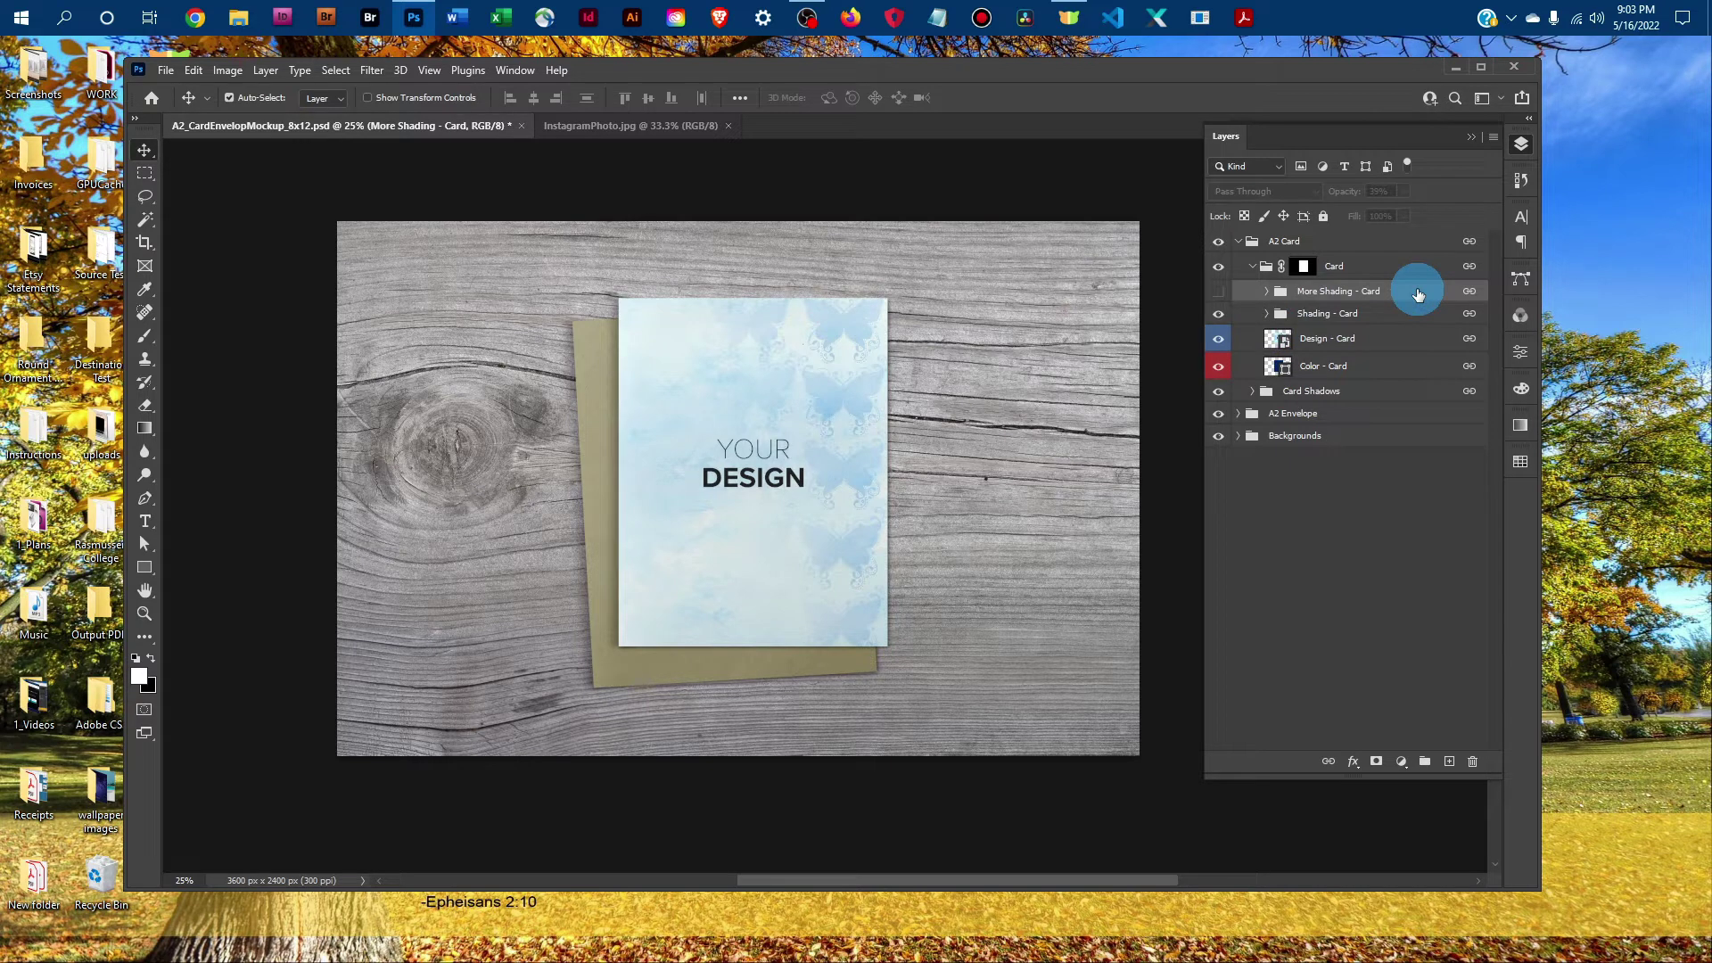
Set the Cast Shadow Left opacity to 47%, then collapse the Card Shadows and Card groups.
left_click(1253, 391)
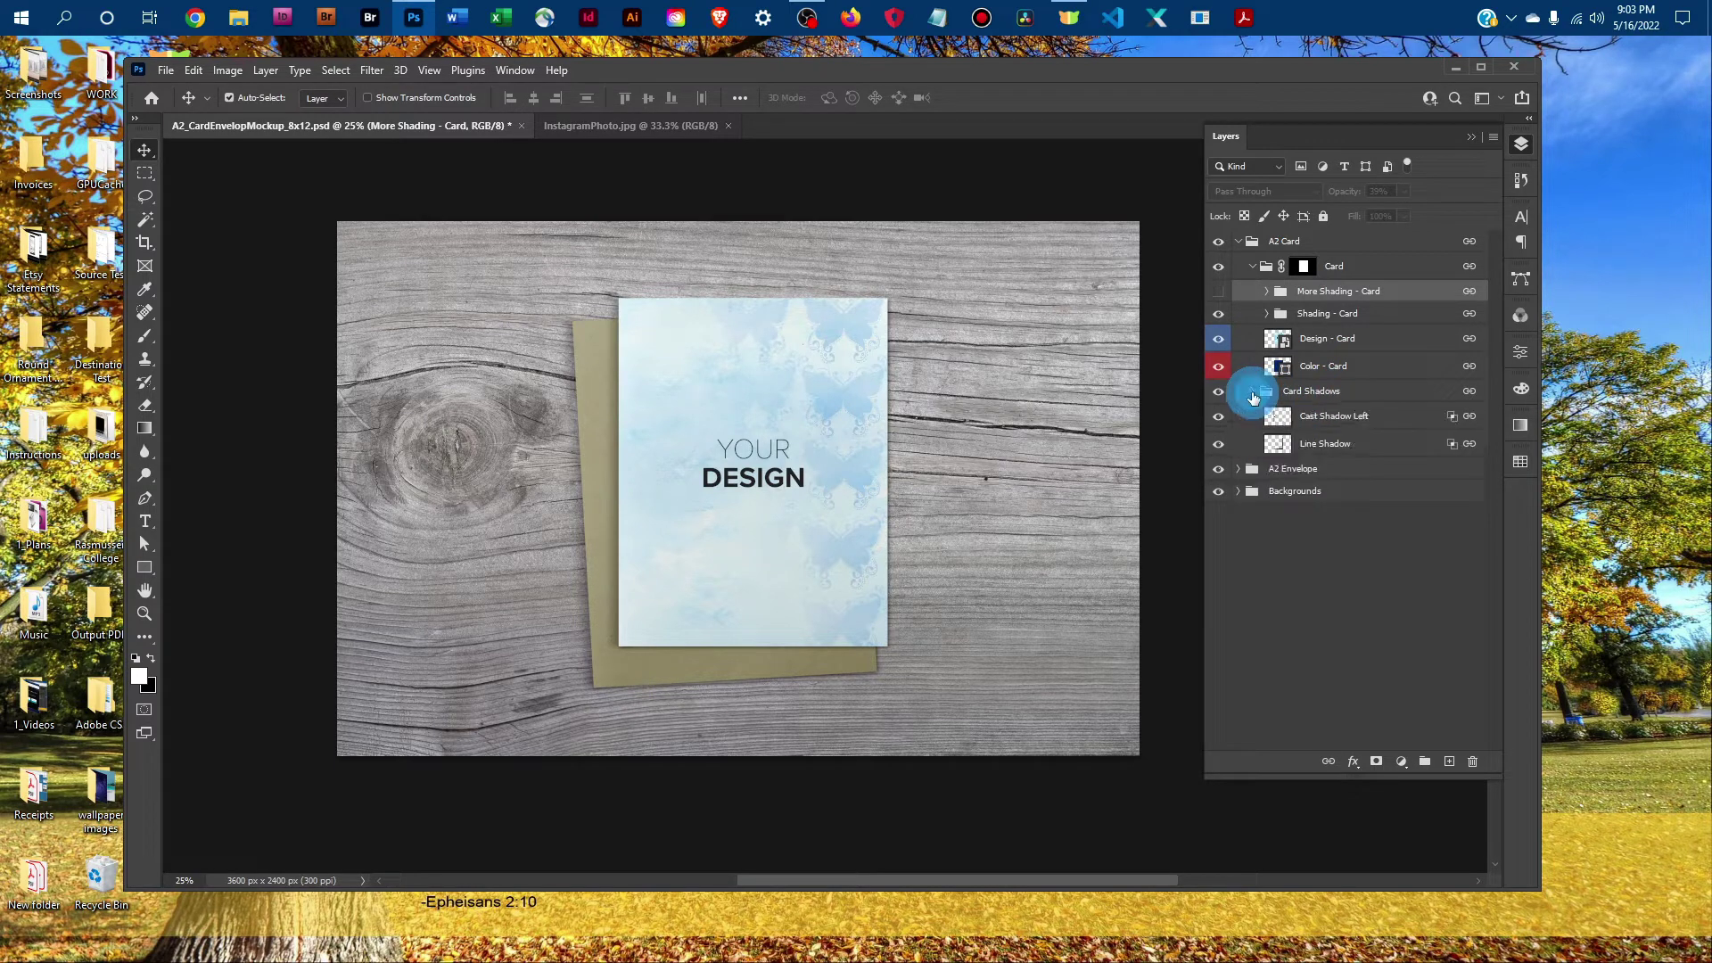
left_click(1342, 416)
left_click(1392, 191)
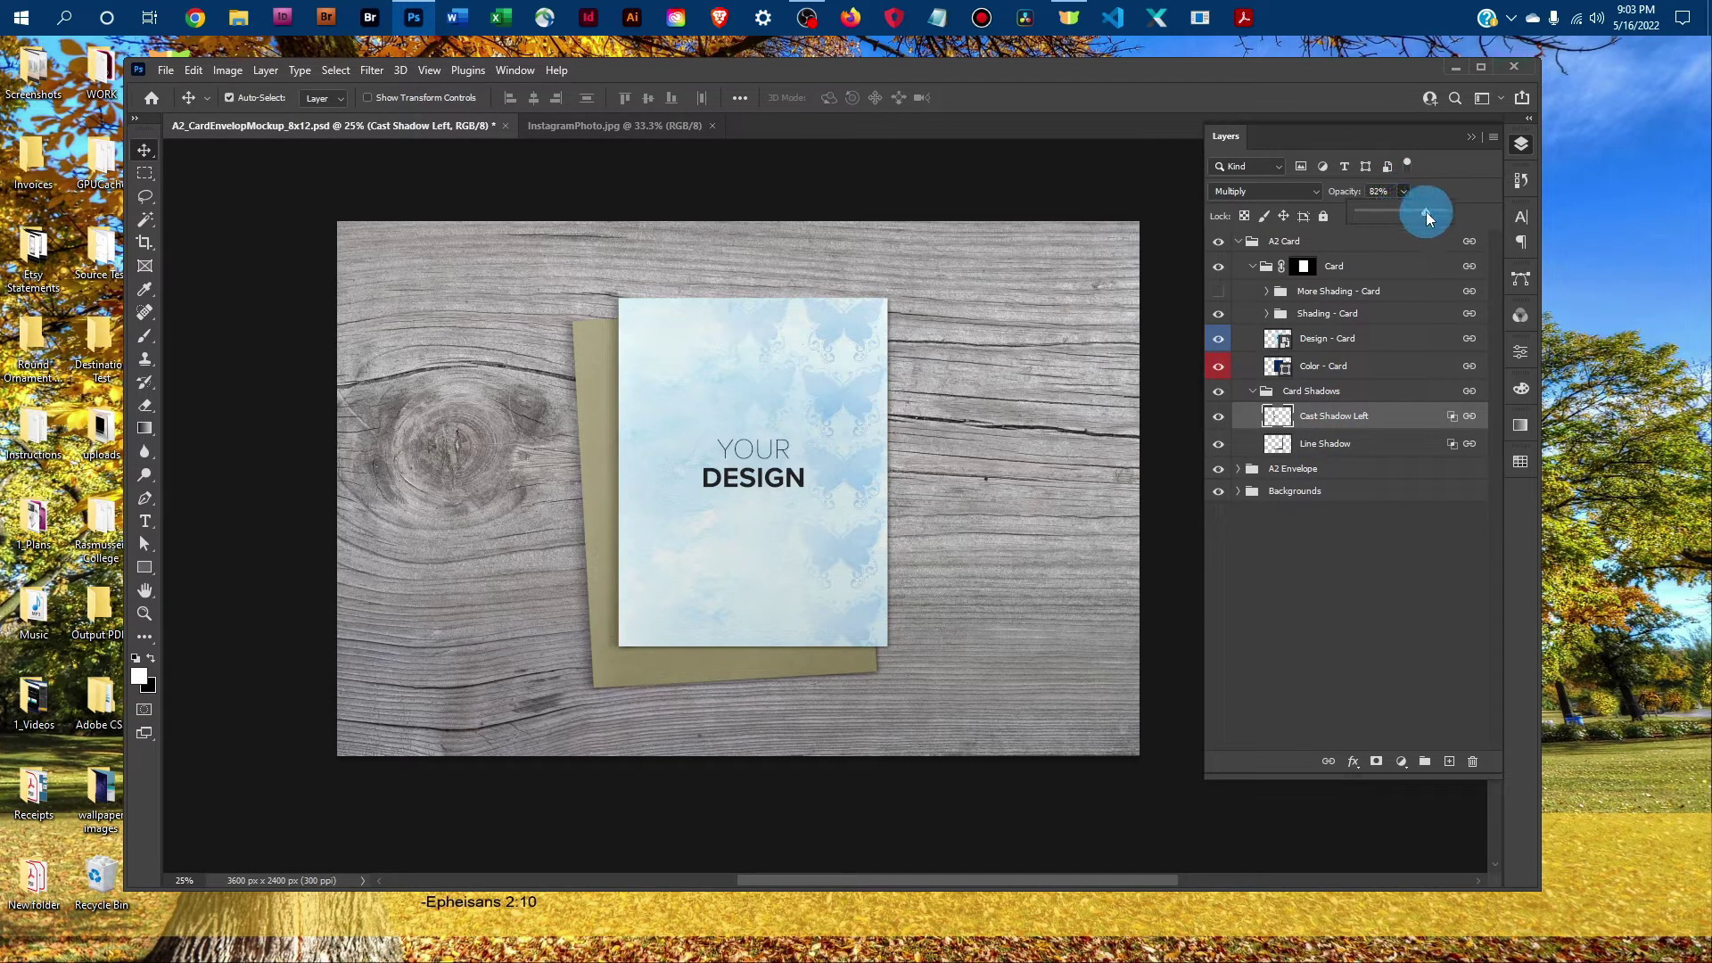
left_click_drag(1426, 211, 1427, 211)
left_click(1252, 390)
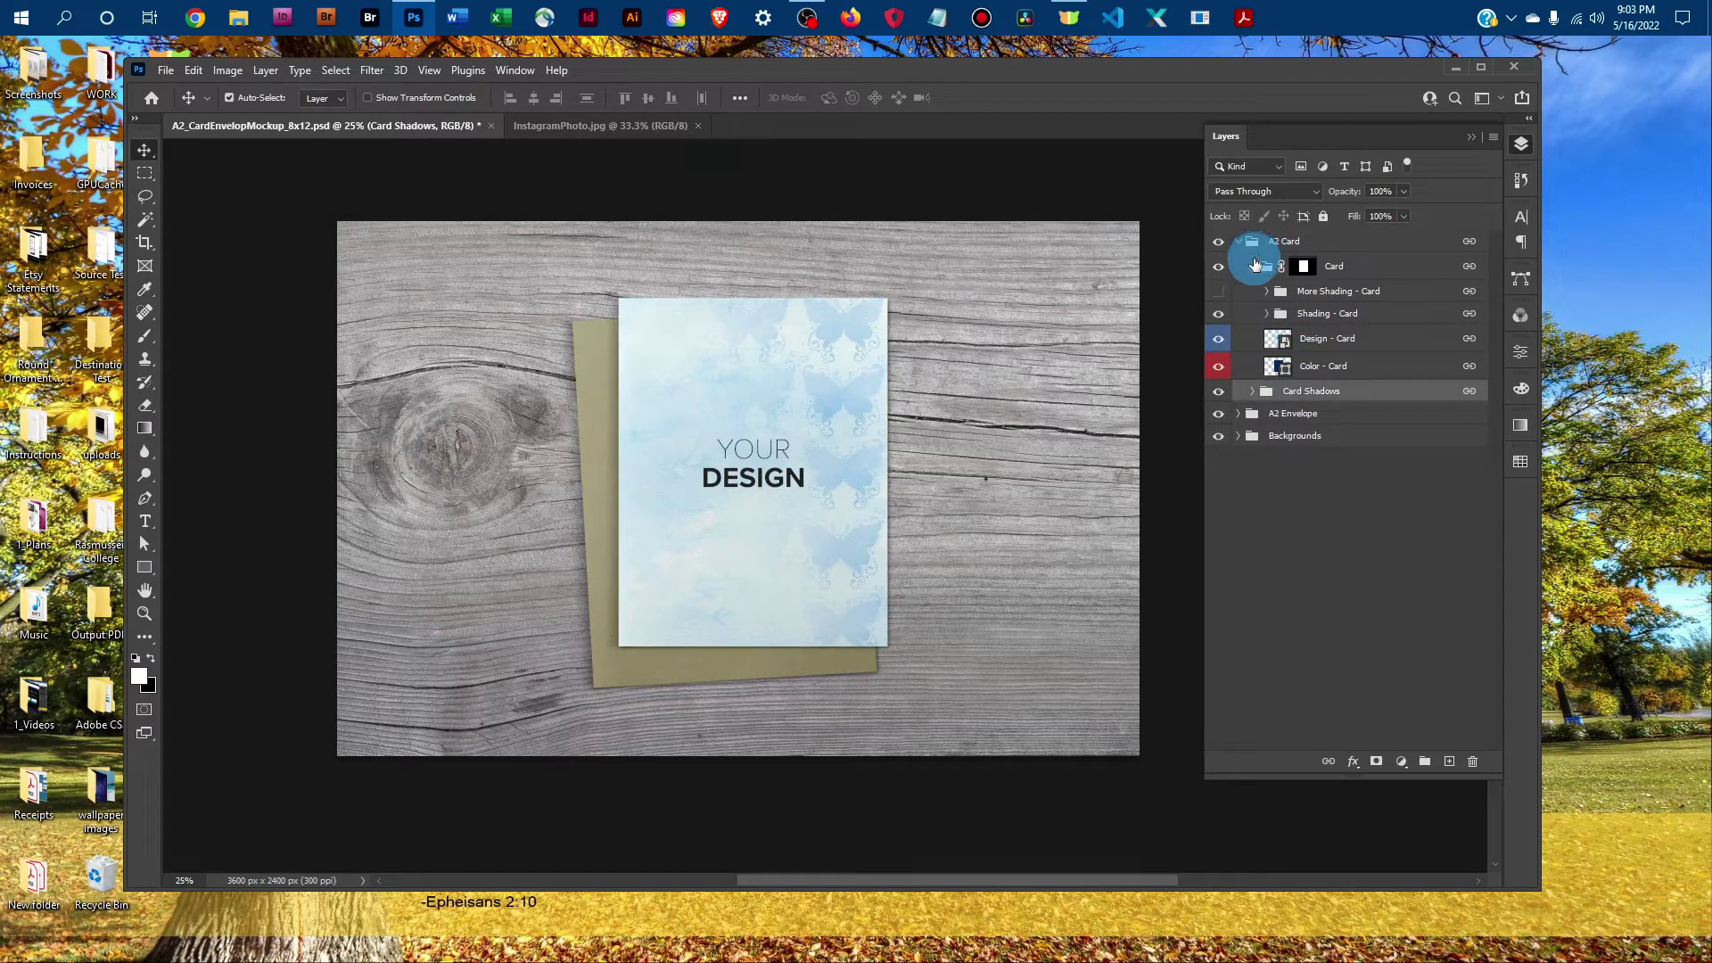
left_click(1252, 264)
Hide Kraft Envelope and set the Color - Envelope fill to muted blue #467dab.
left_click(1238, 242)
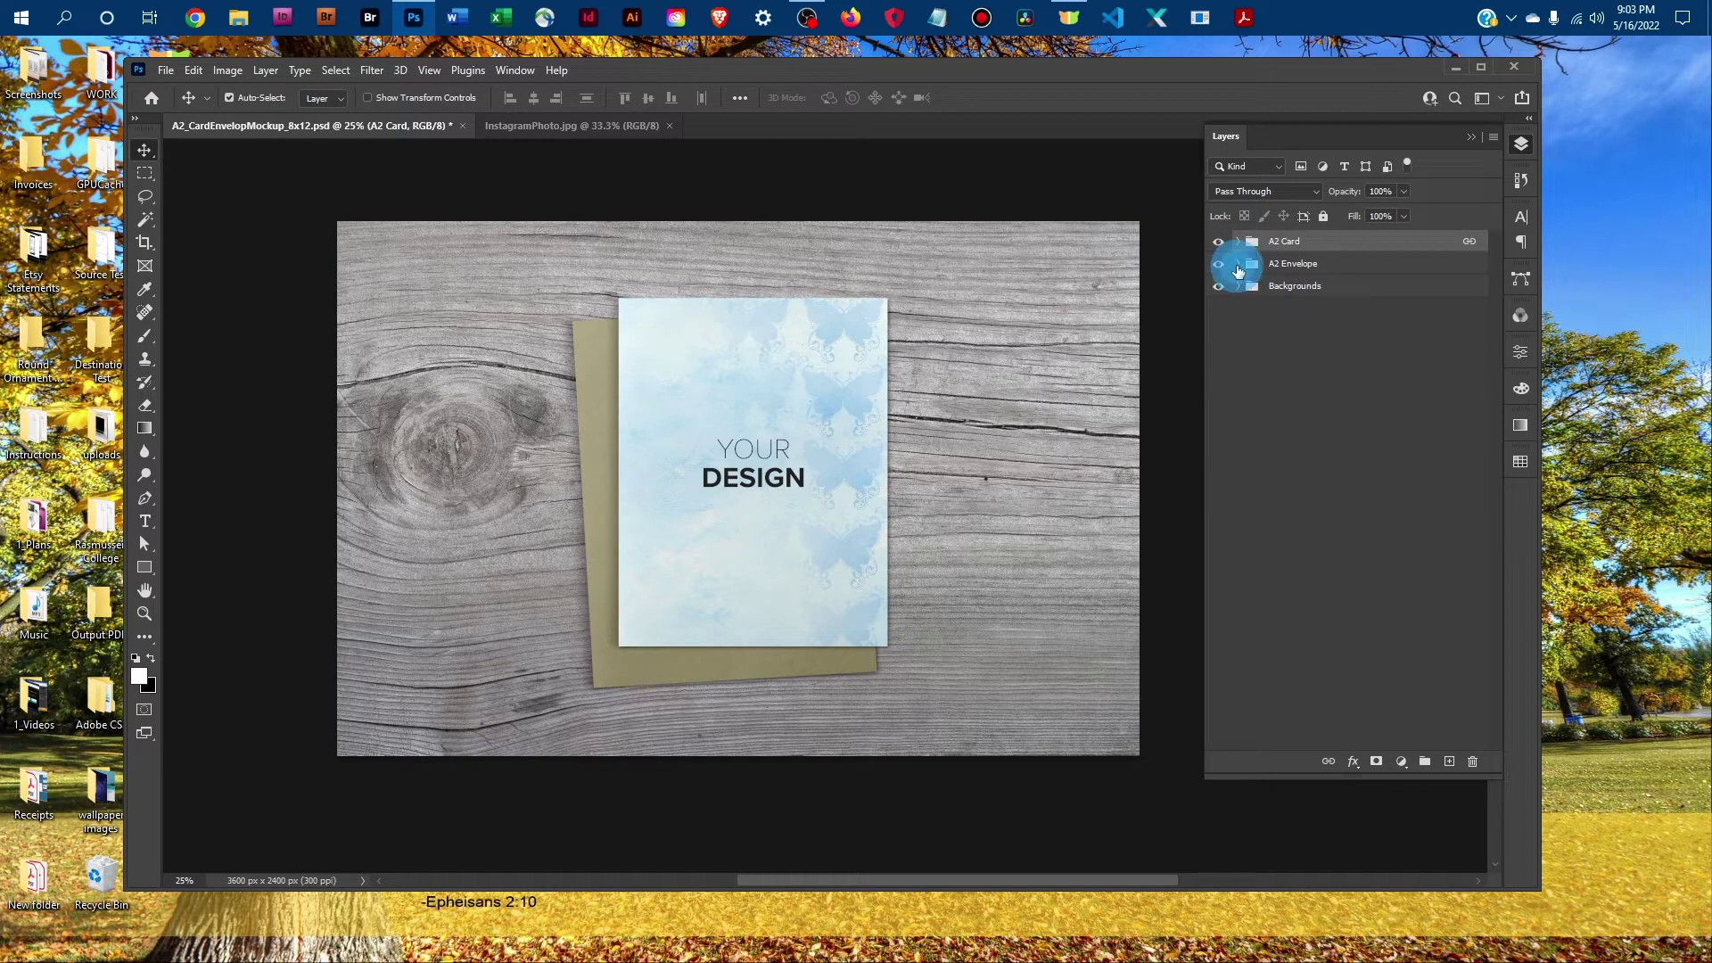
left_click(1237, 264)
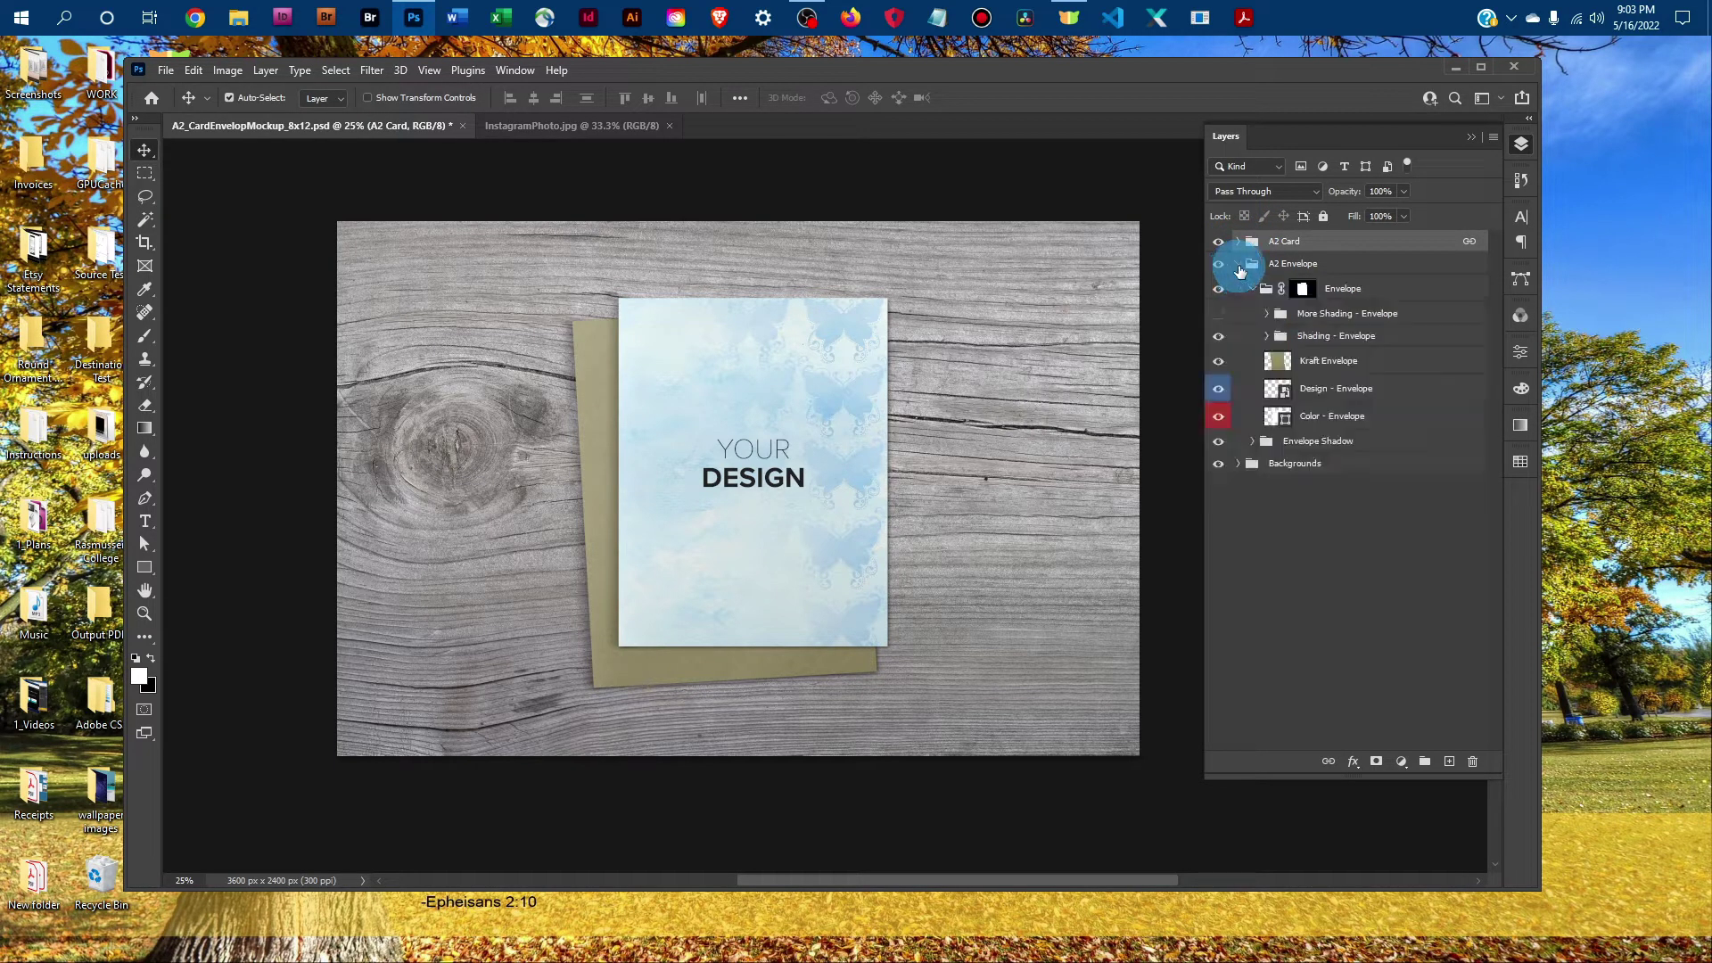
left_click(1218, 361)
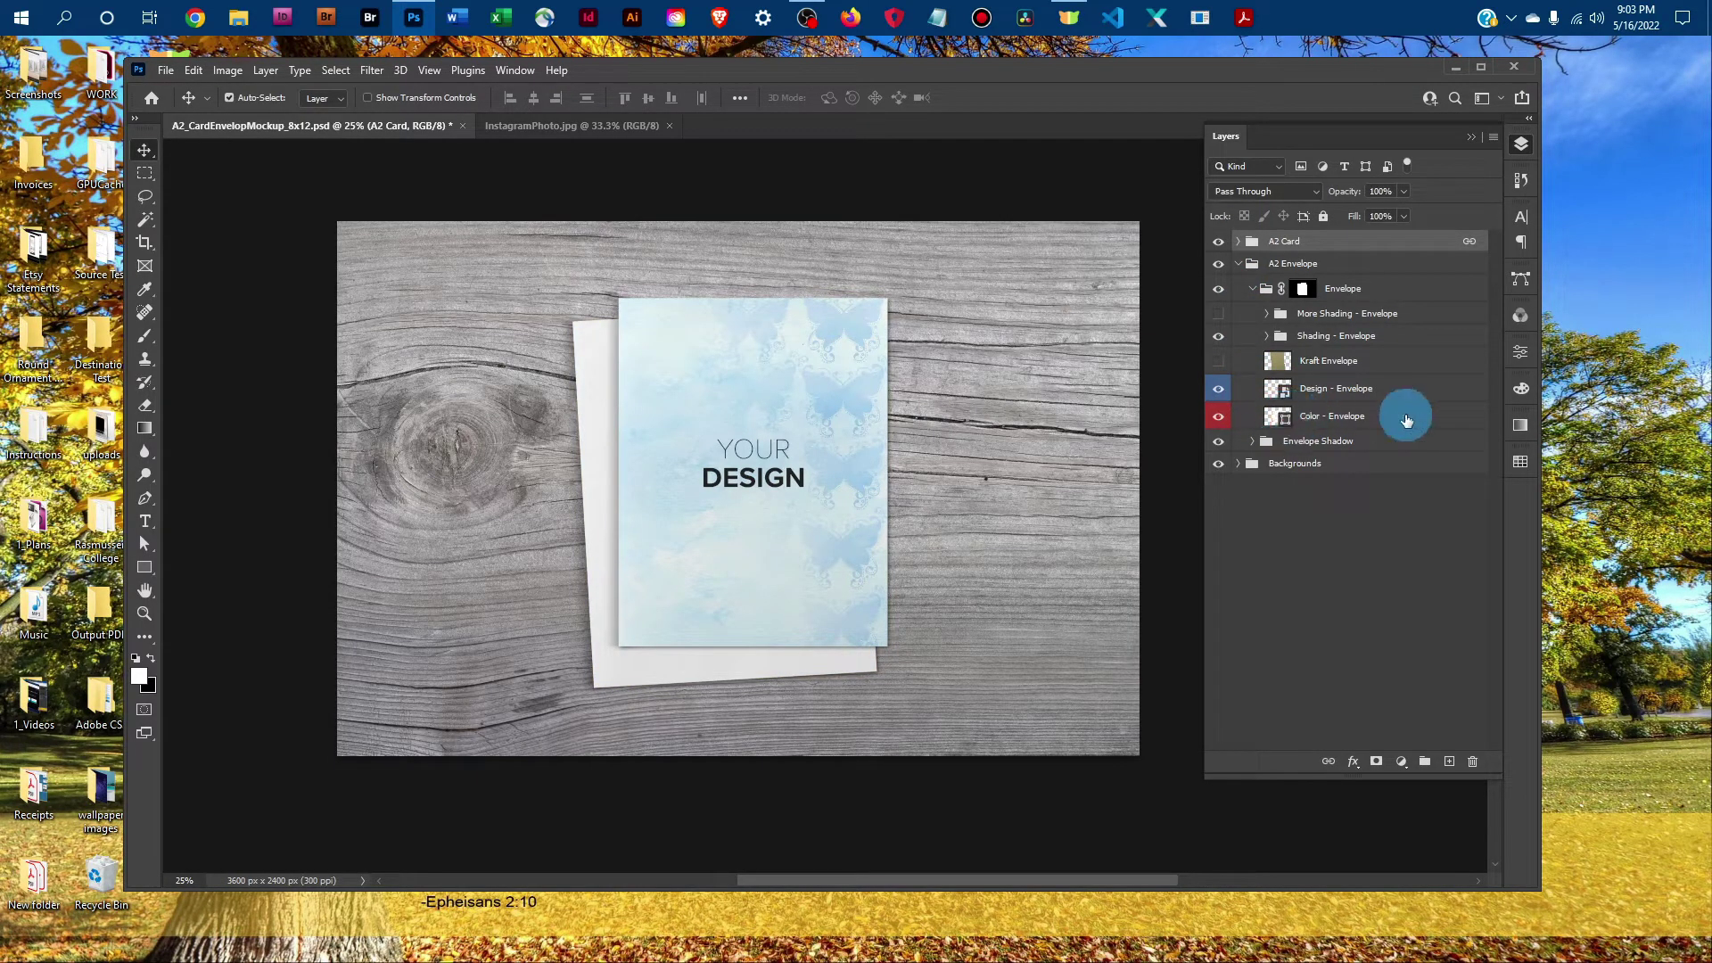
left_click(1281, 420)
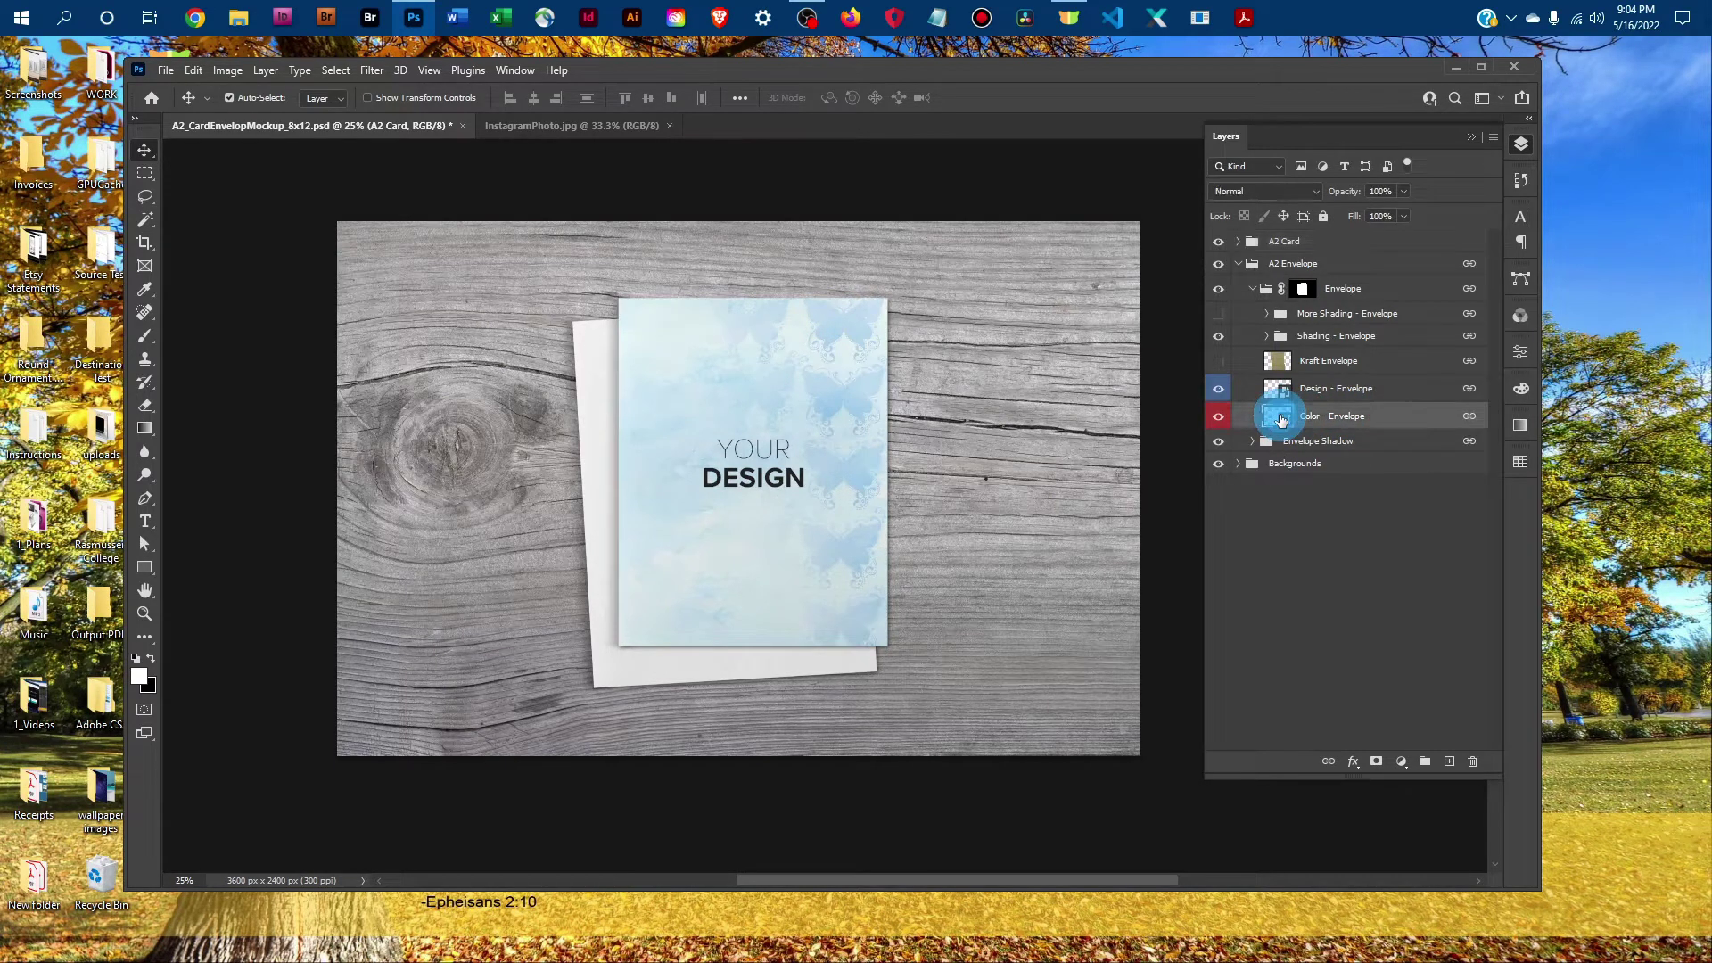
double_click(1278, 418)
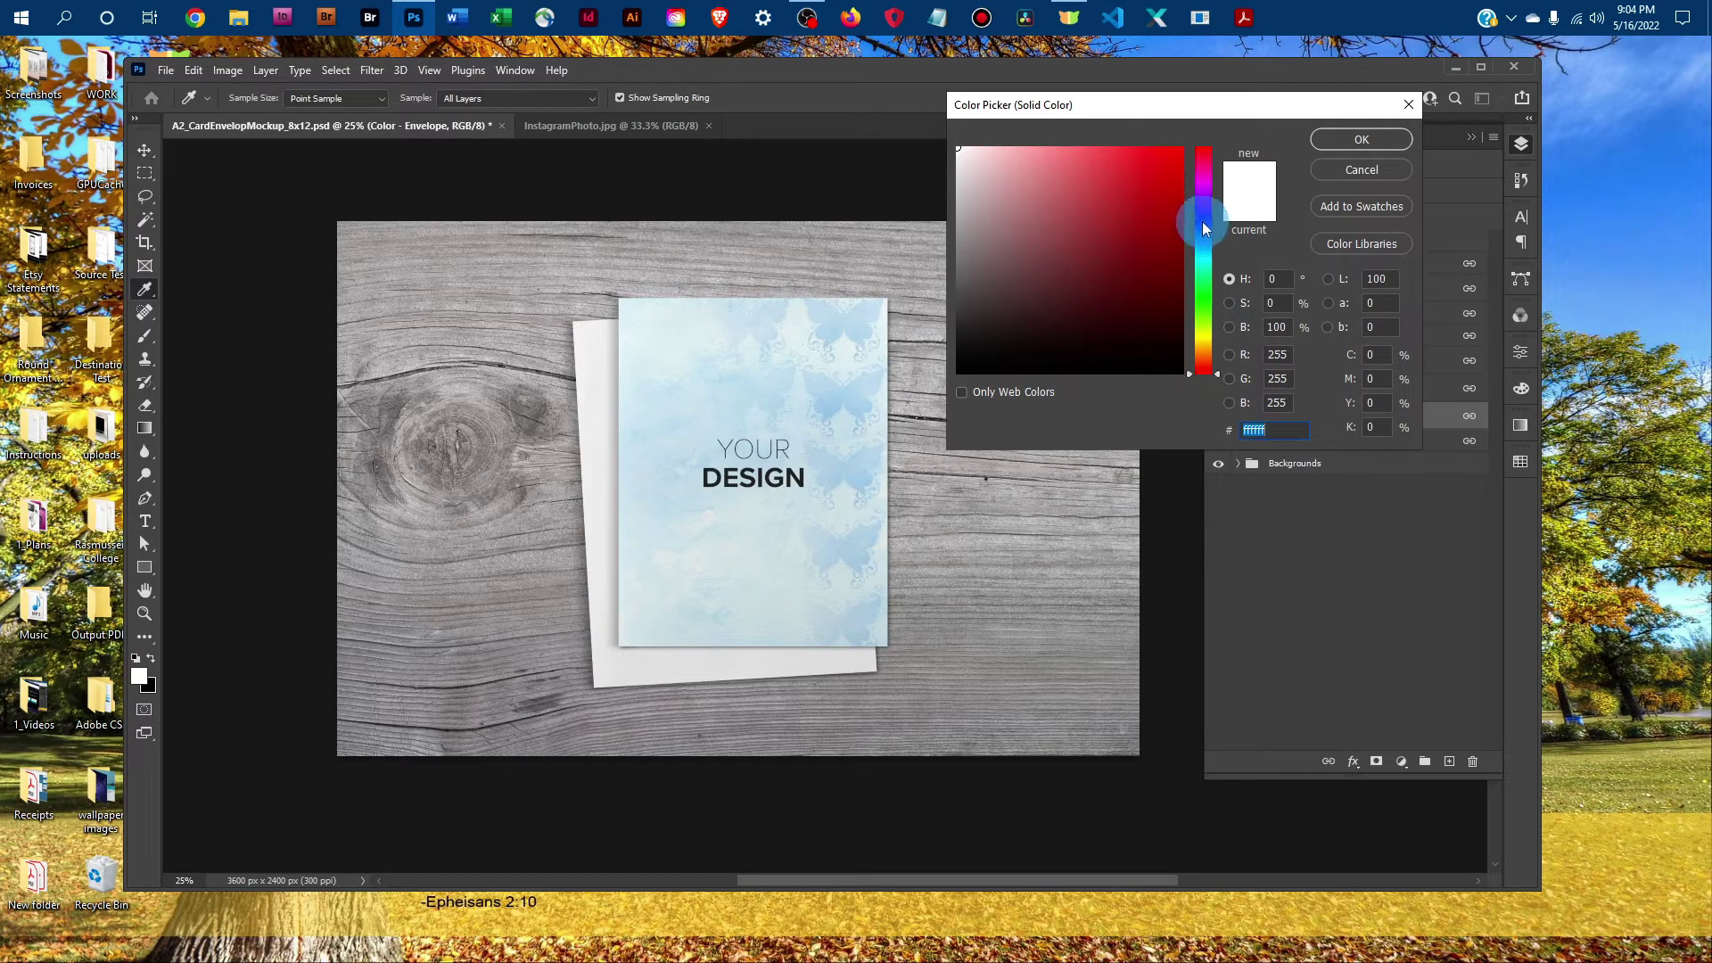
left_click_drag(1202, 228, 1090, 221)
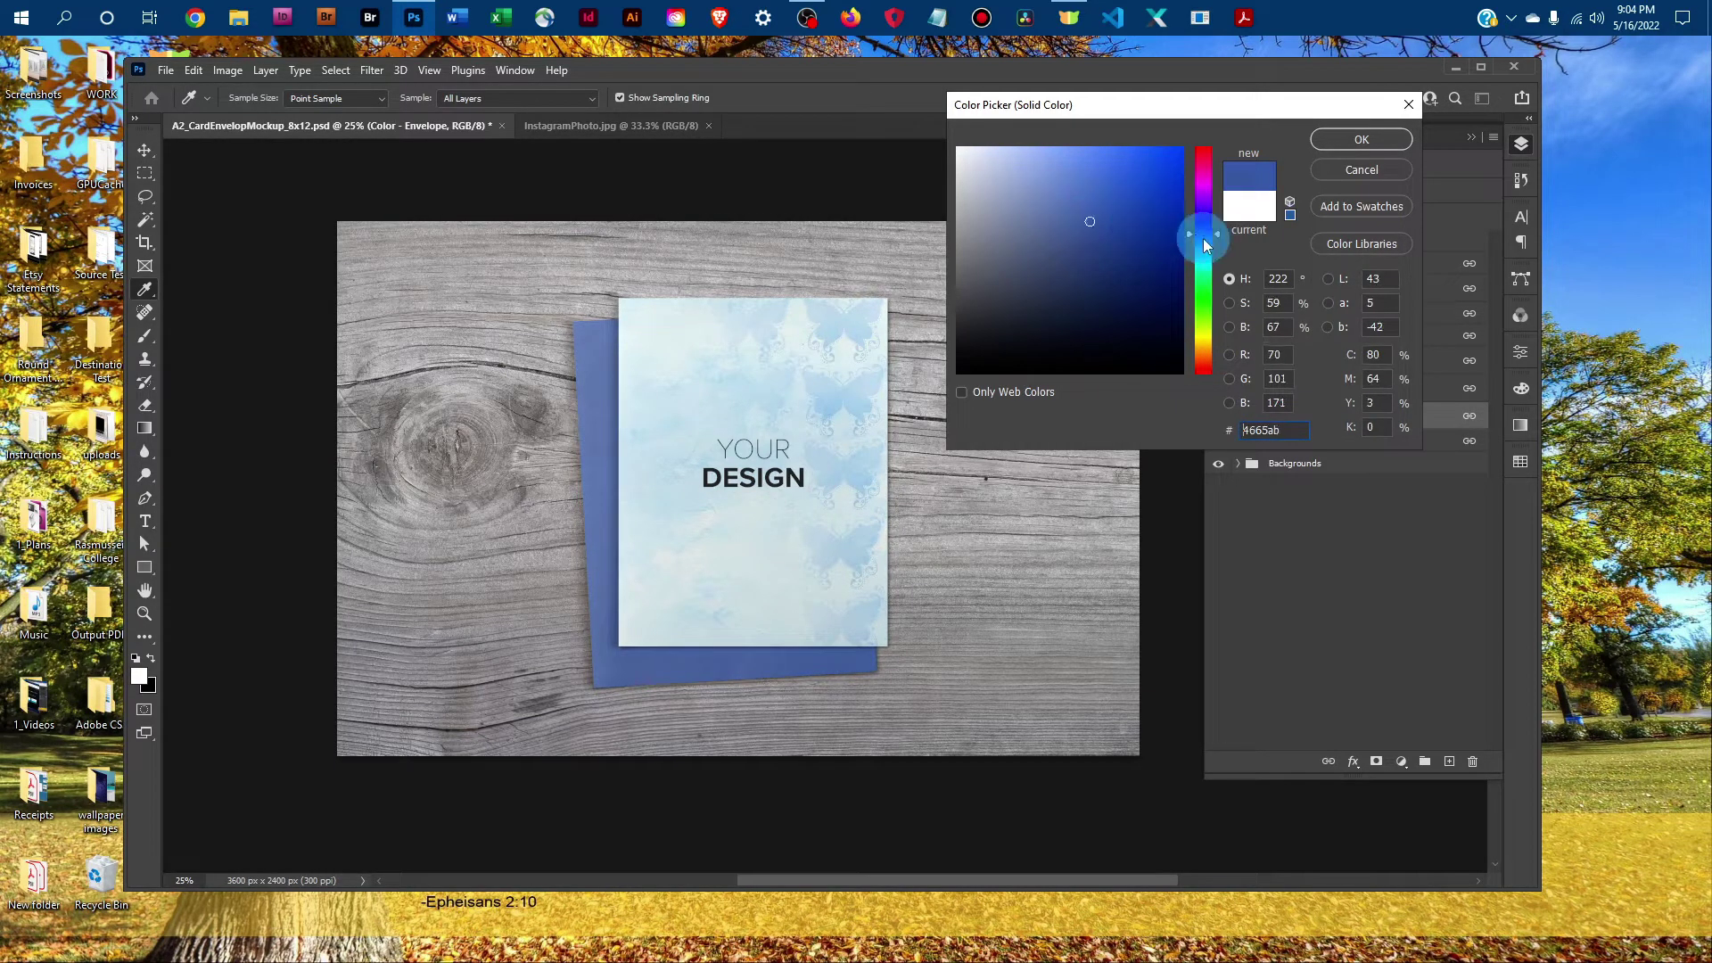
left_click_drag(1217, 233, 1217, 242)
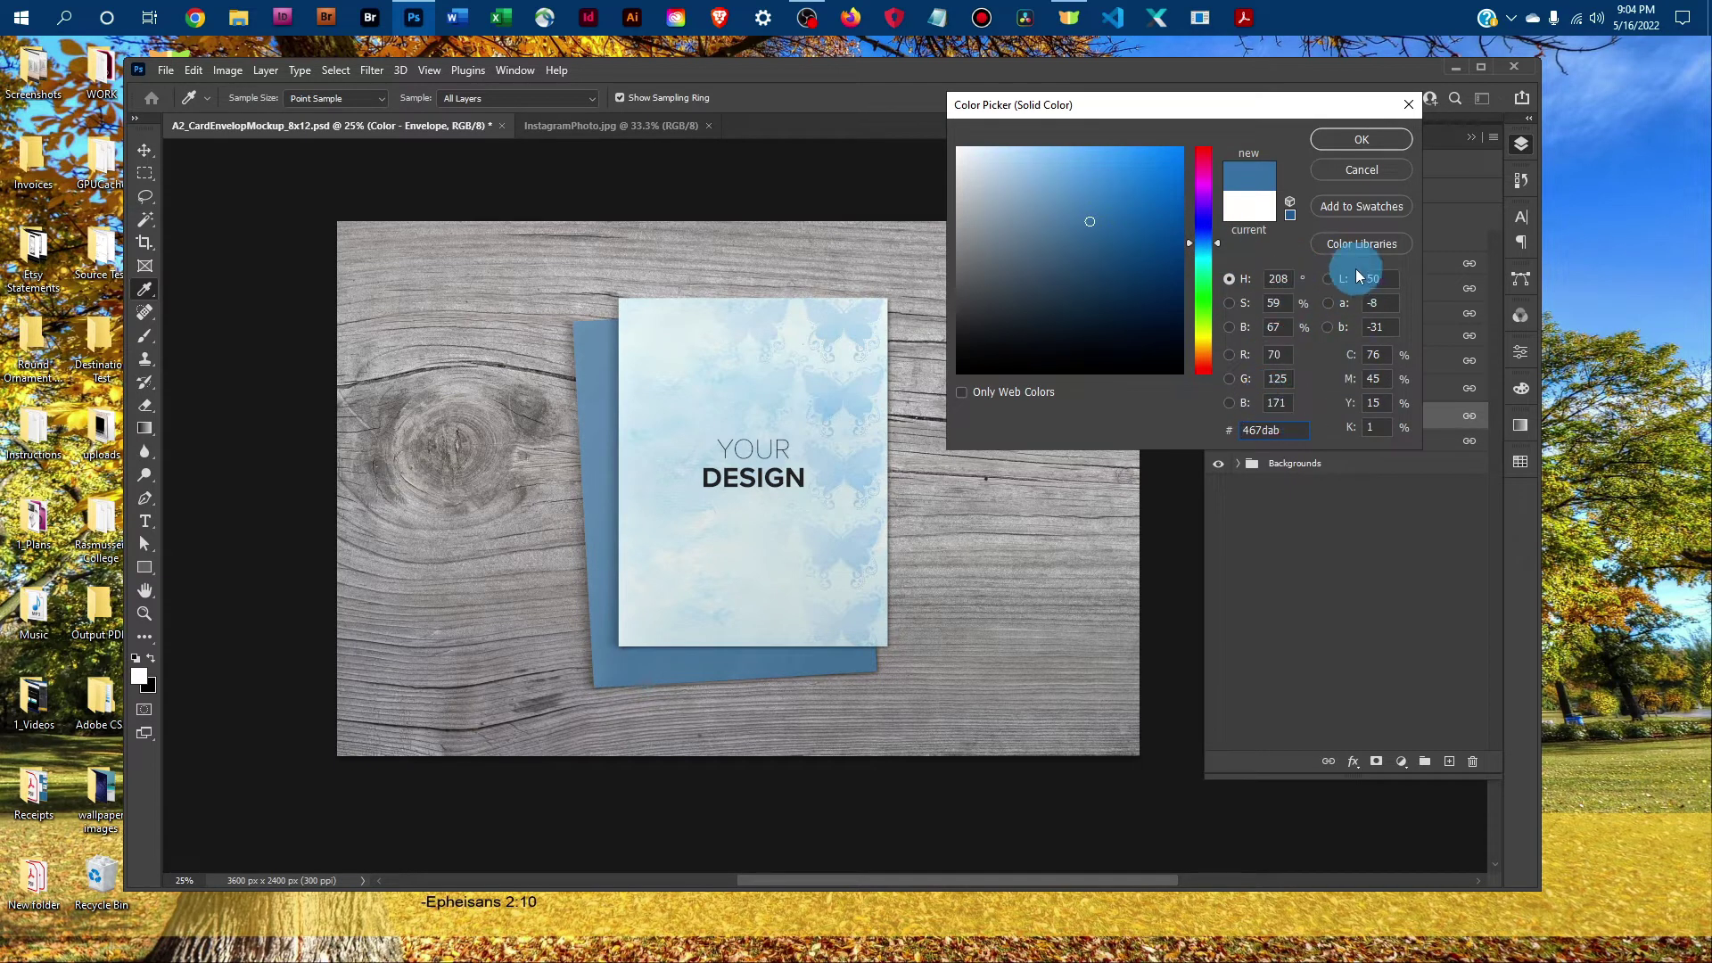
left_click(1383, 141)
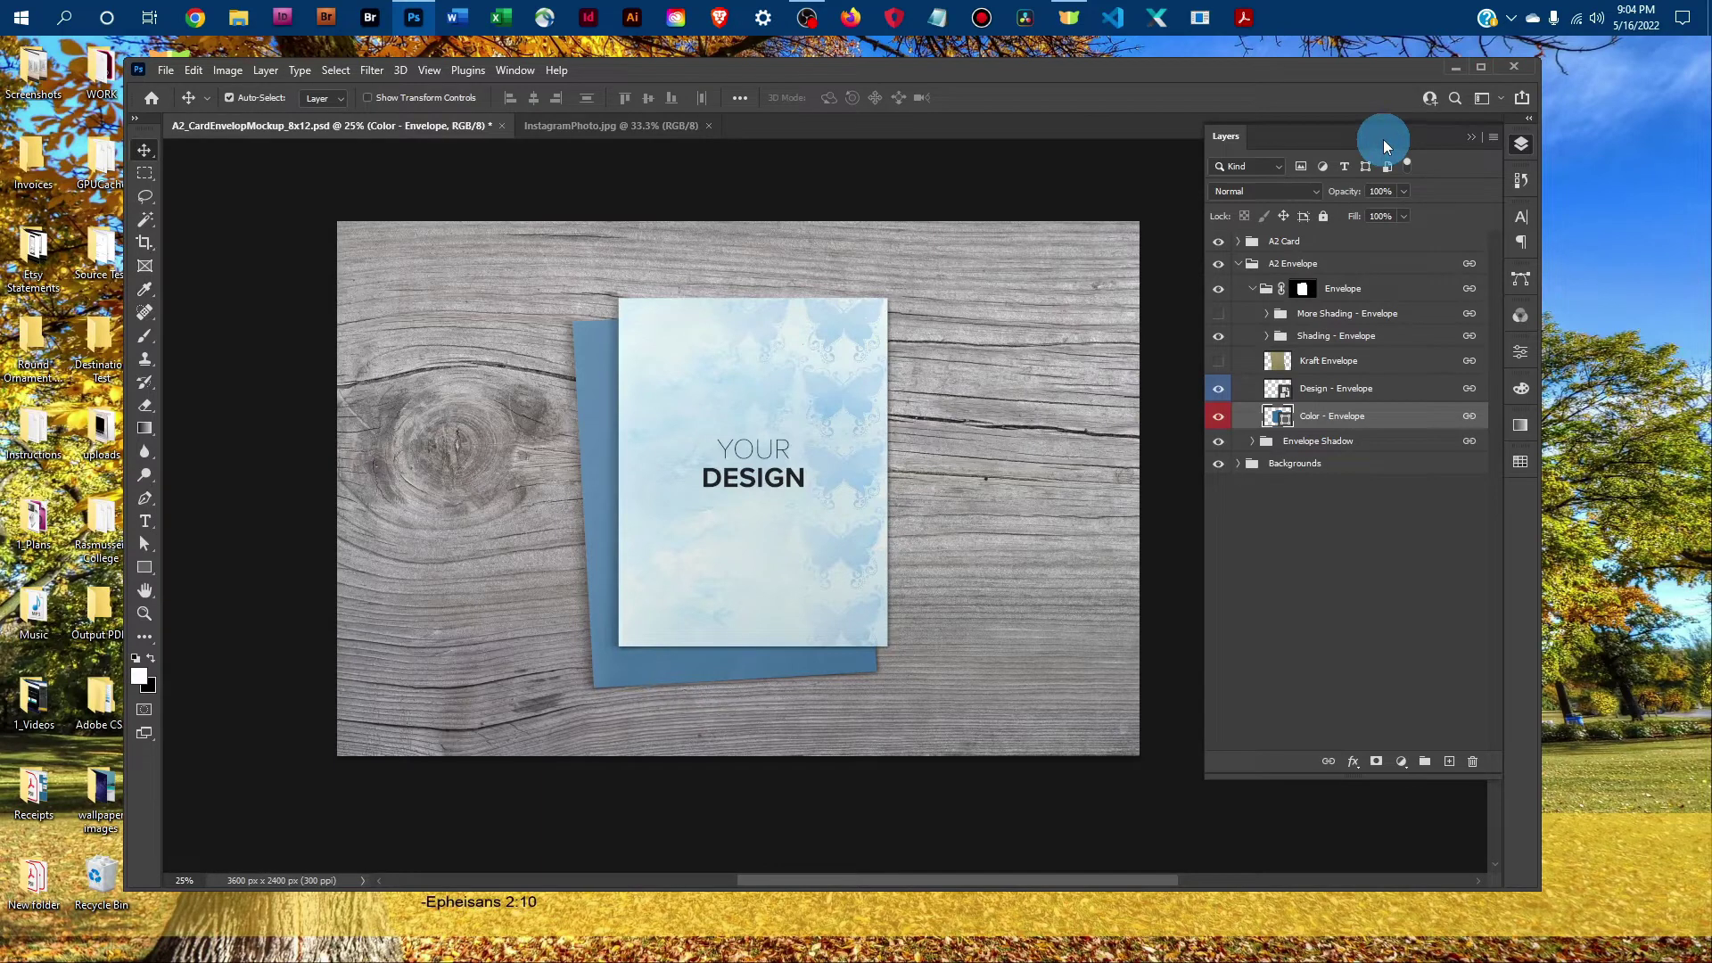
Check the Envelope Shadow group, then collapse it and the A2 Envelope group.
left_click(1249, 444)
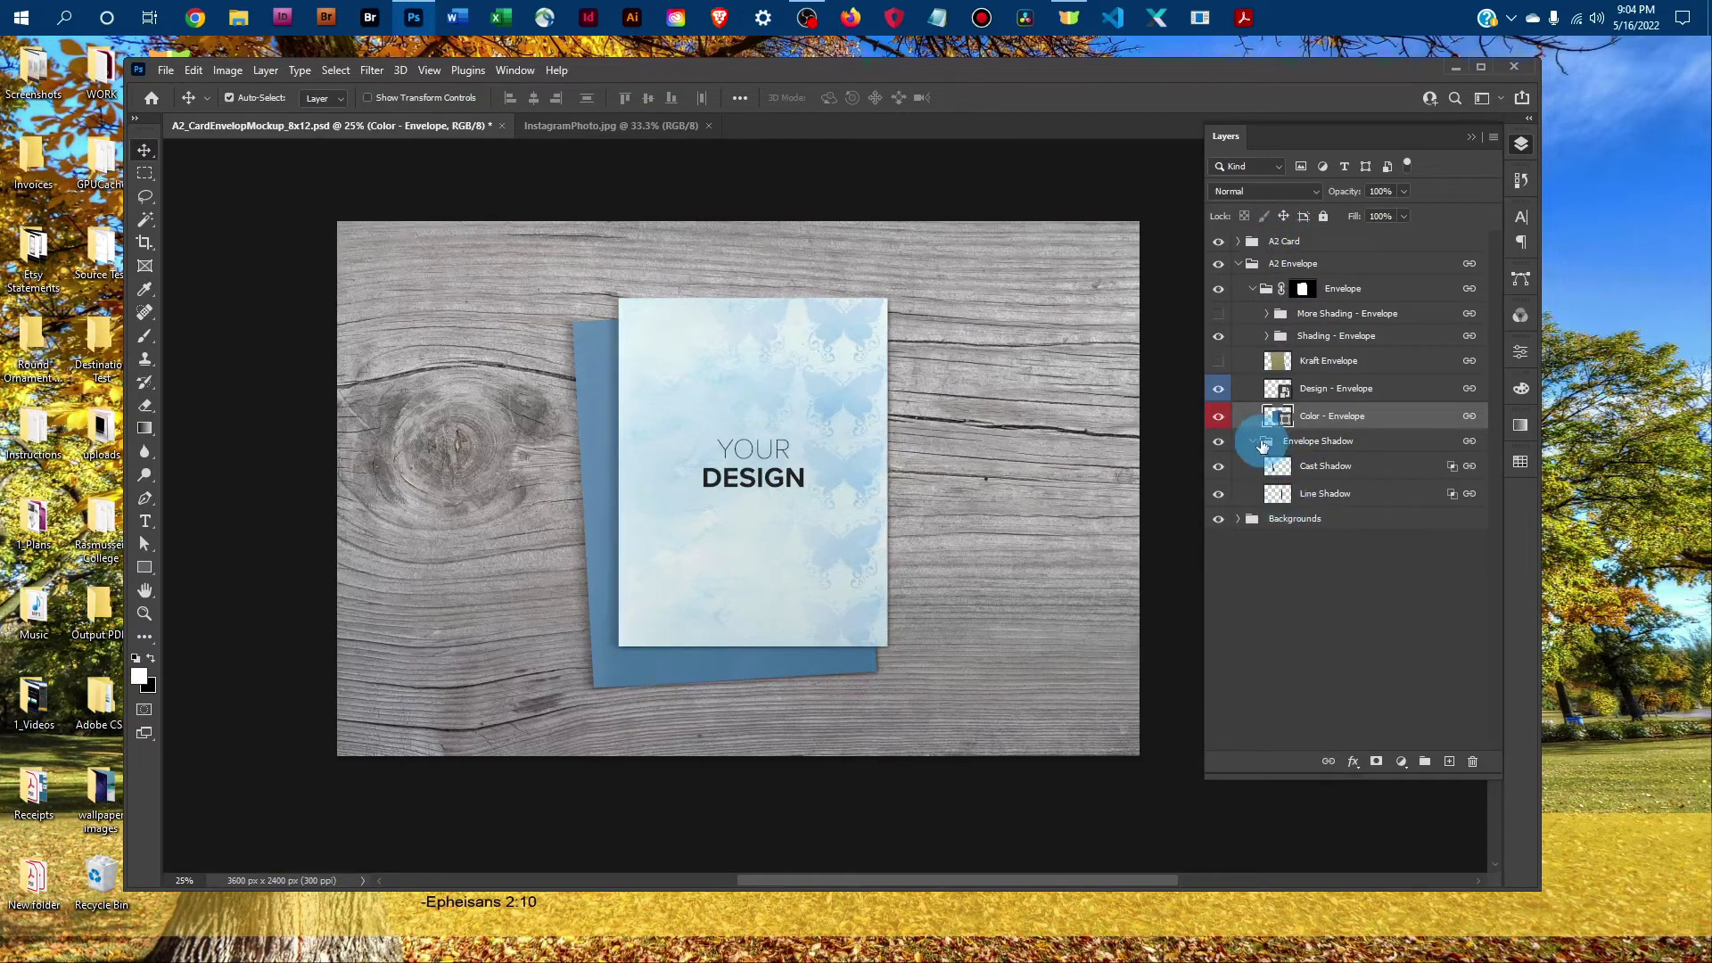
left_click(1251, 440)
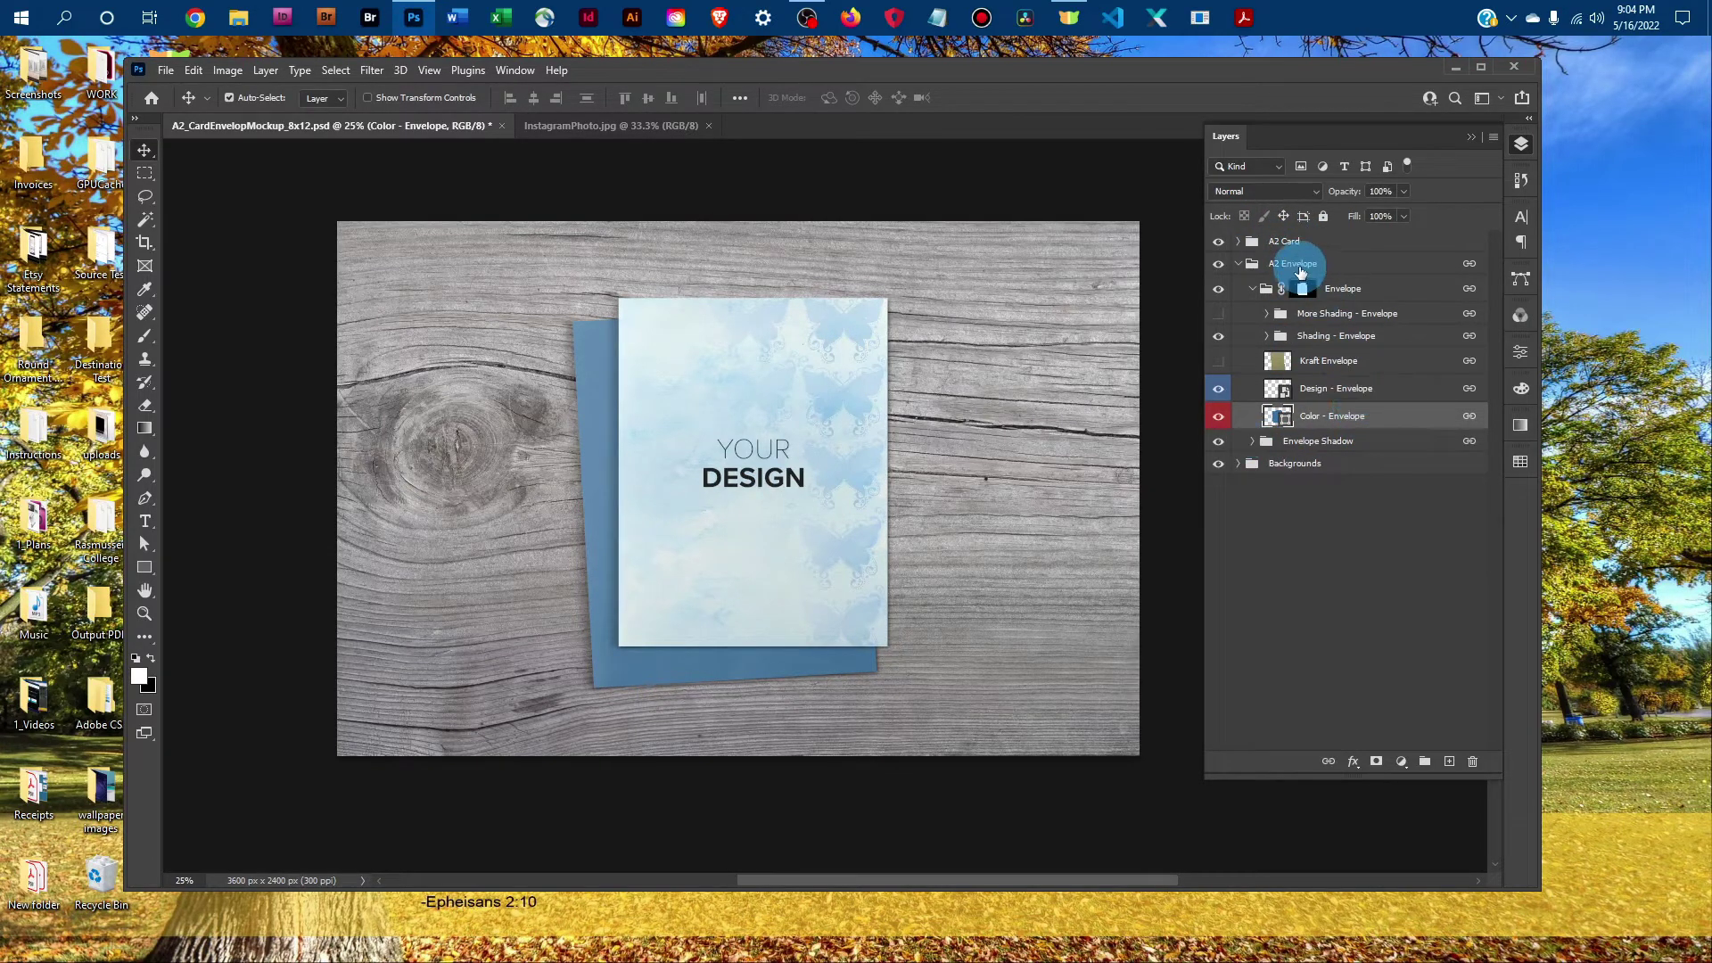
left_click(1239, 265)
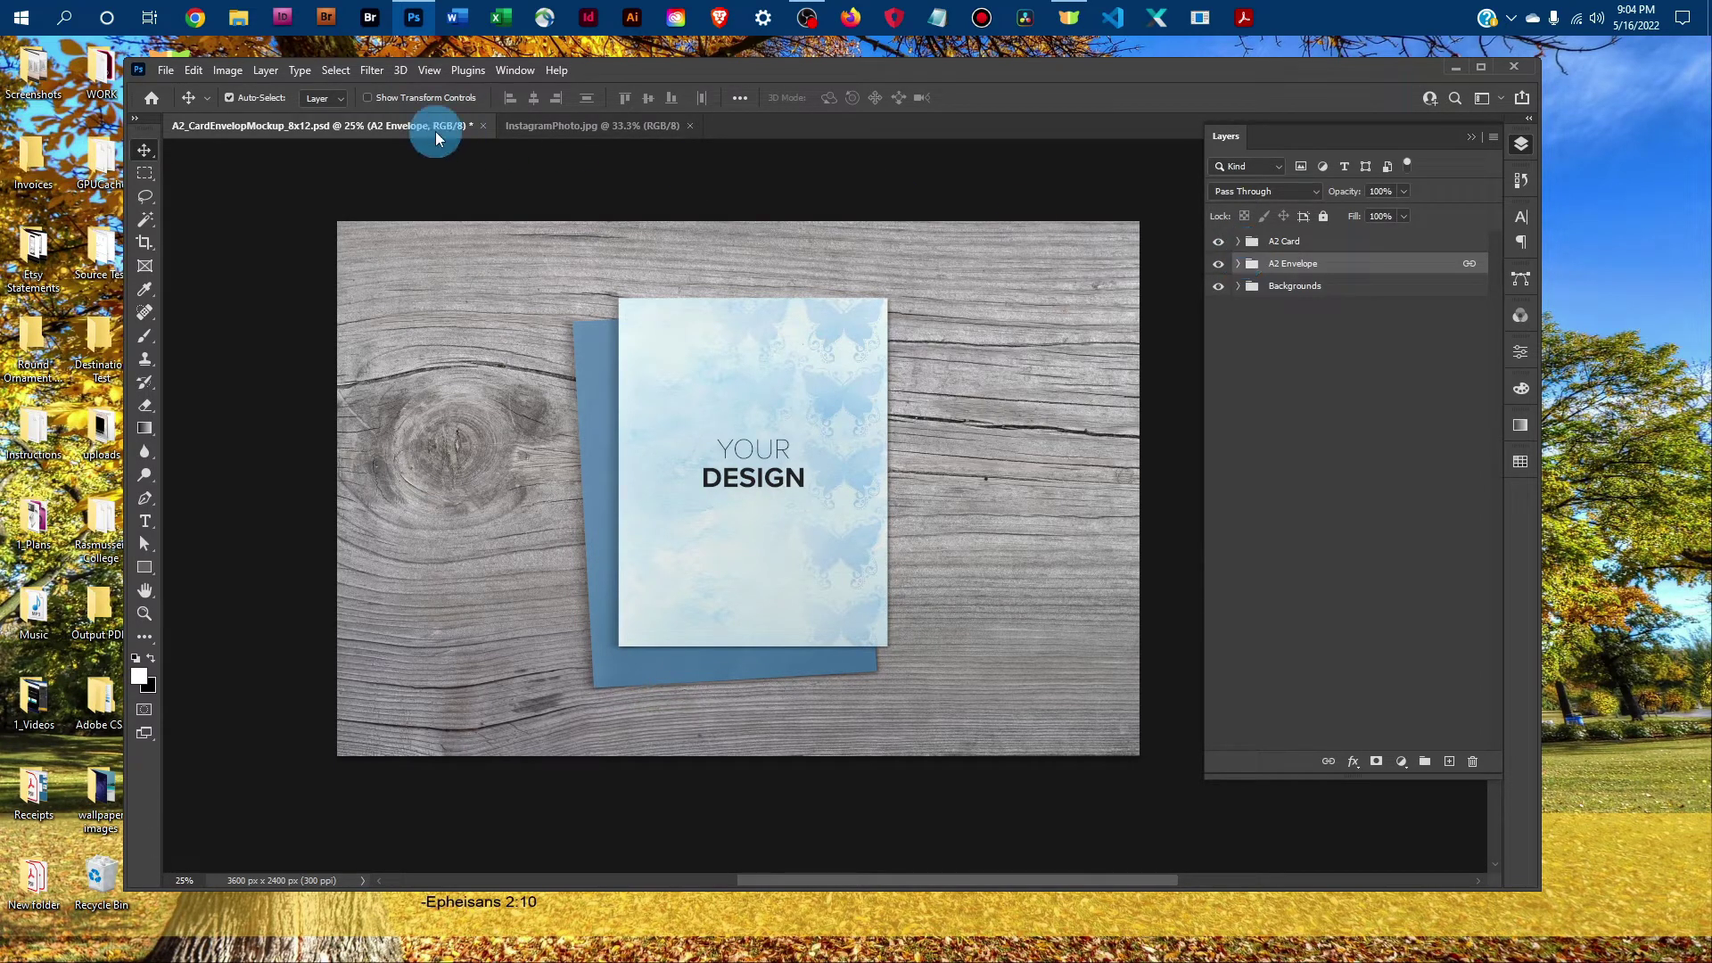
Save a JPEG copy named A2_CardEnvelopMockup_8x12_design1 at quality 12 in the A2 folder.
left_click(166, 69)
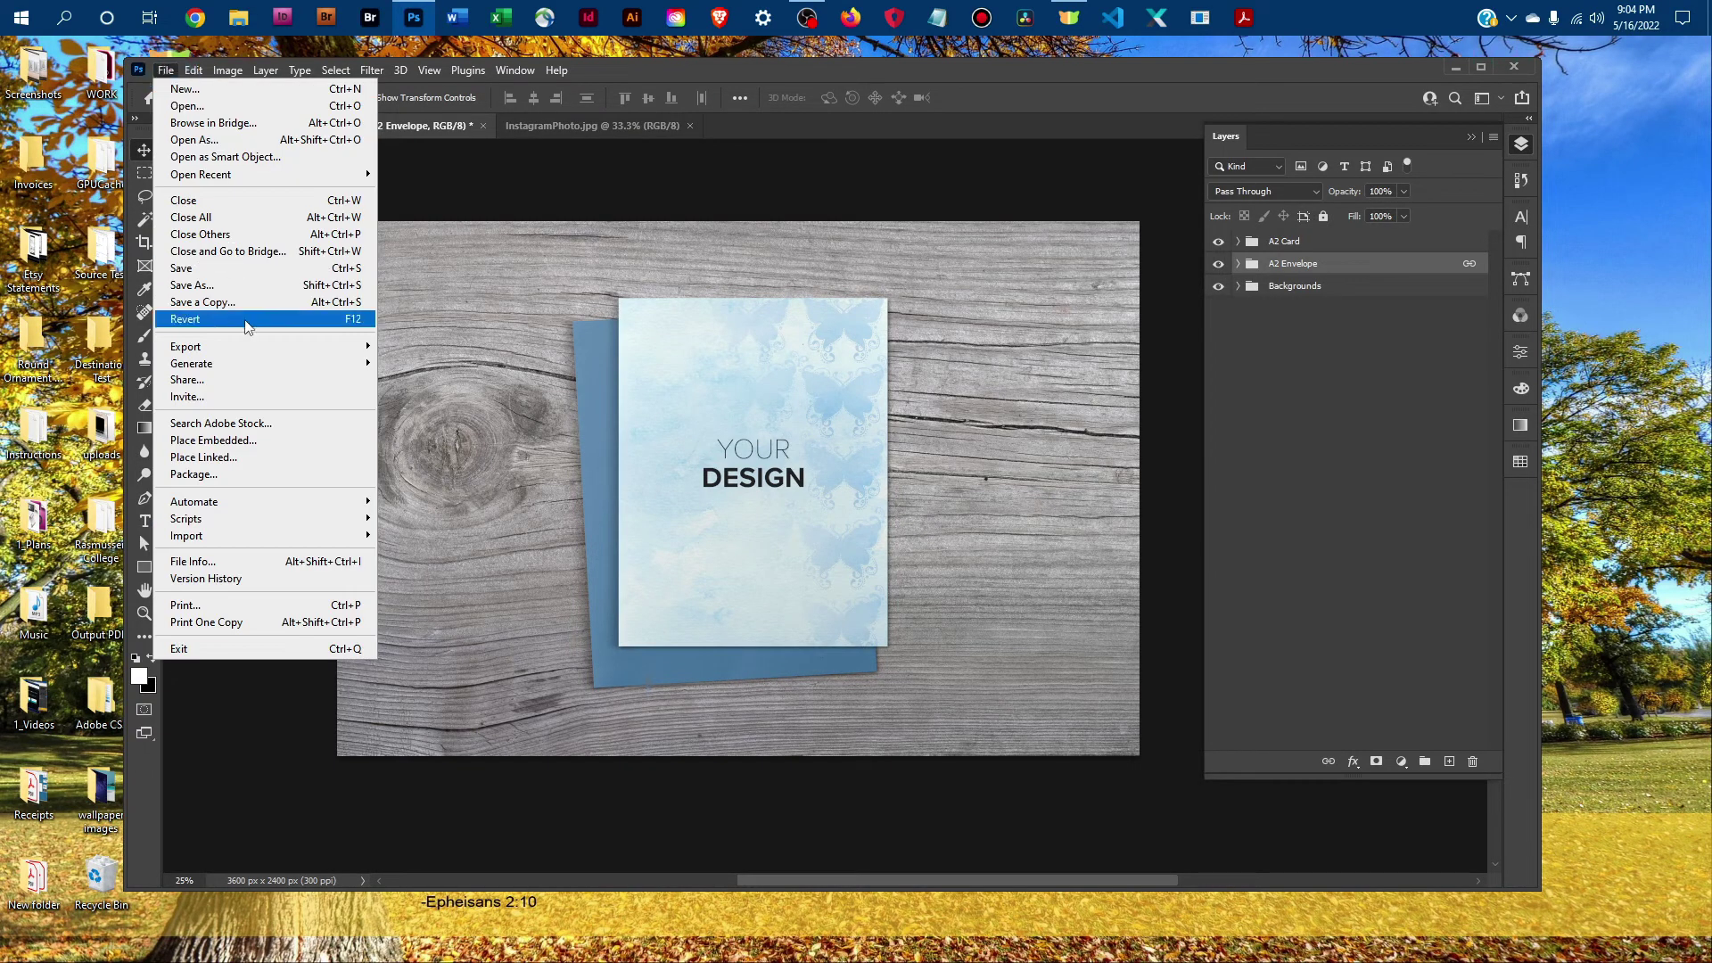
left_click(205, 302)
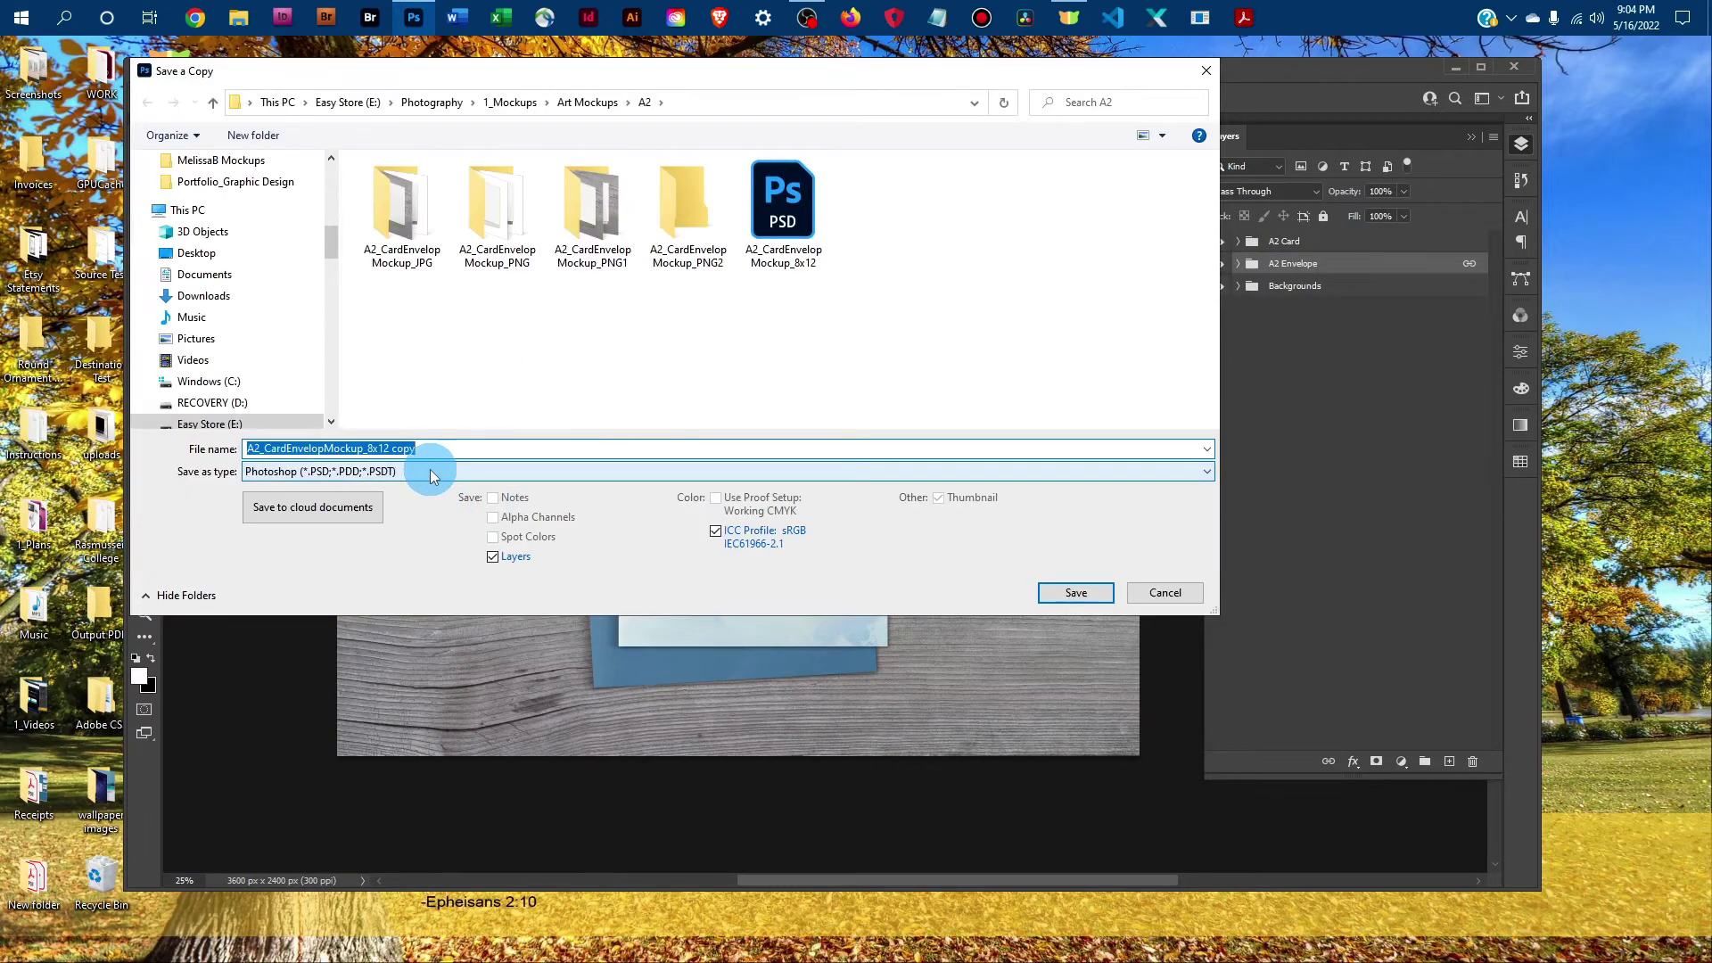
left_click(384, 472)
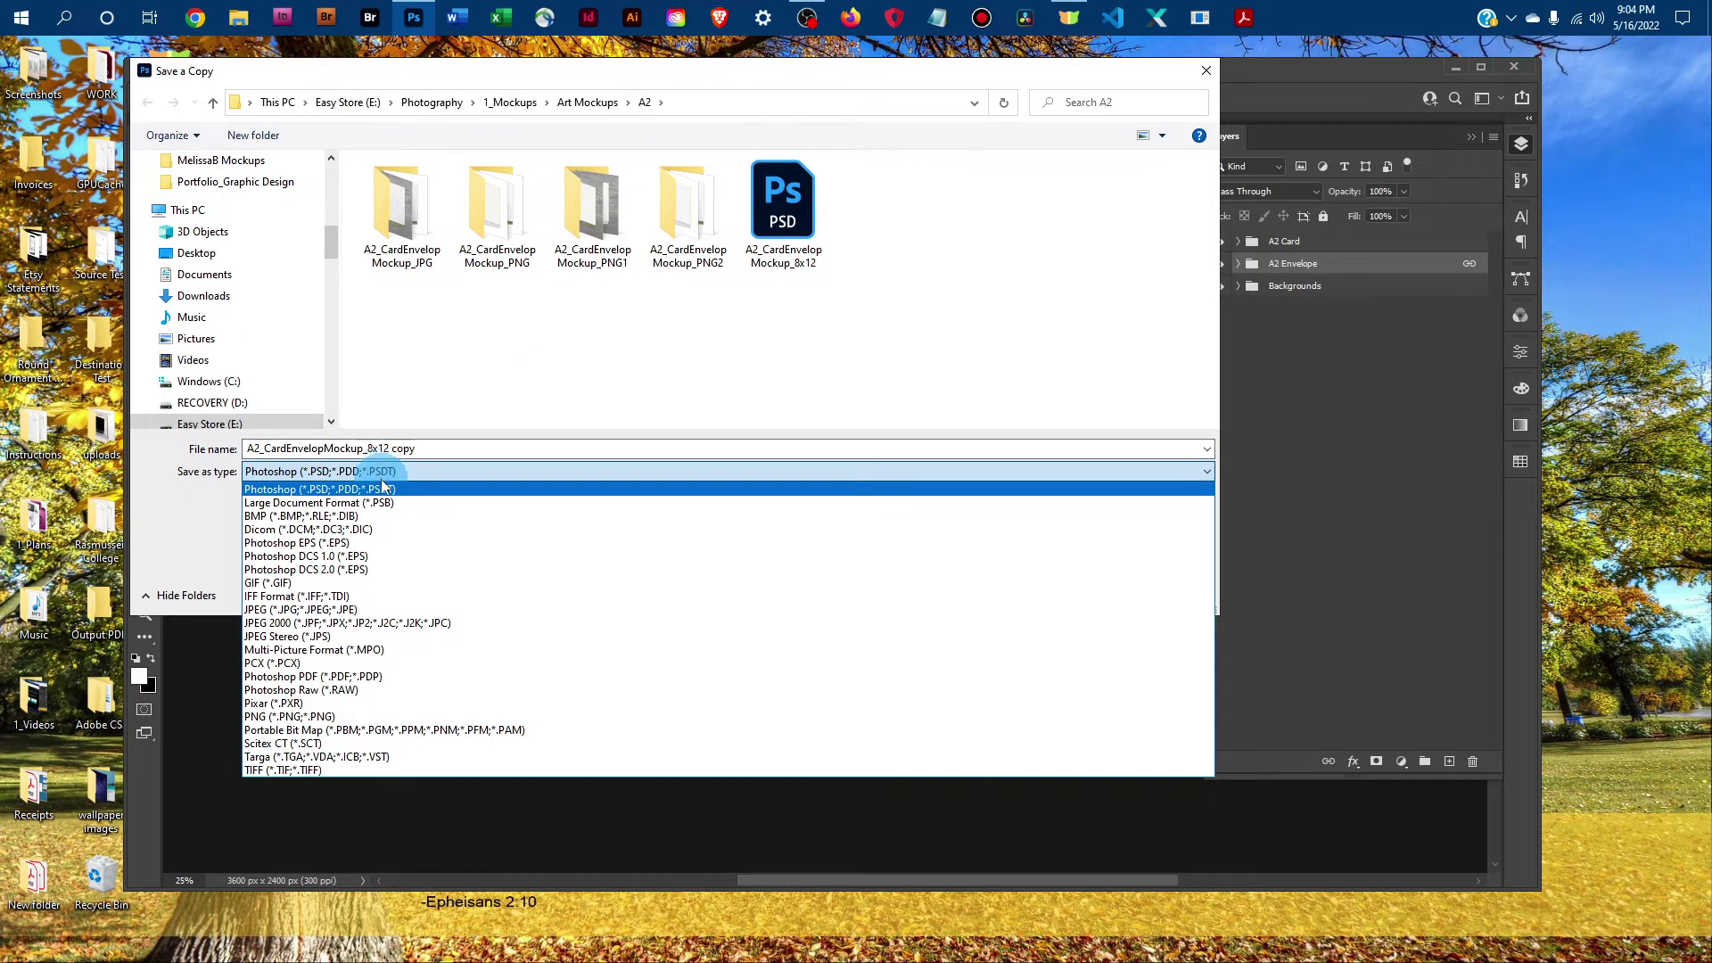
left_click(332, 610)
left_click(432, 451)
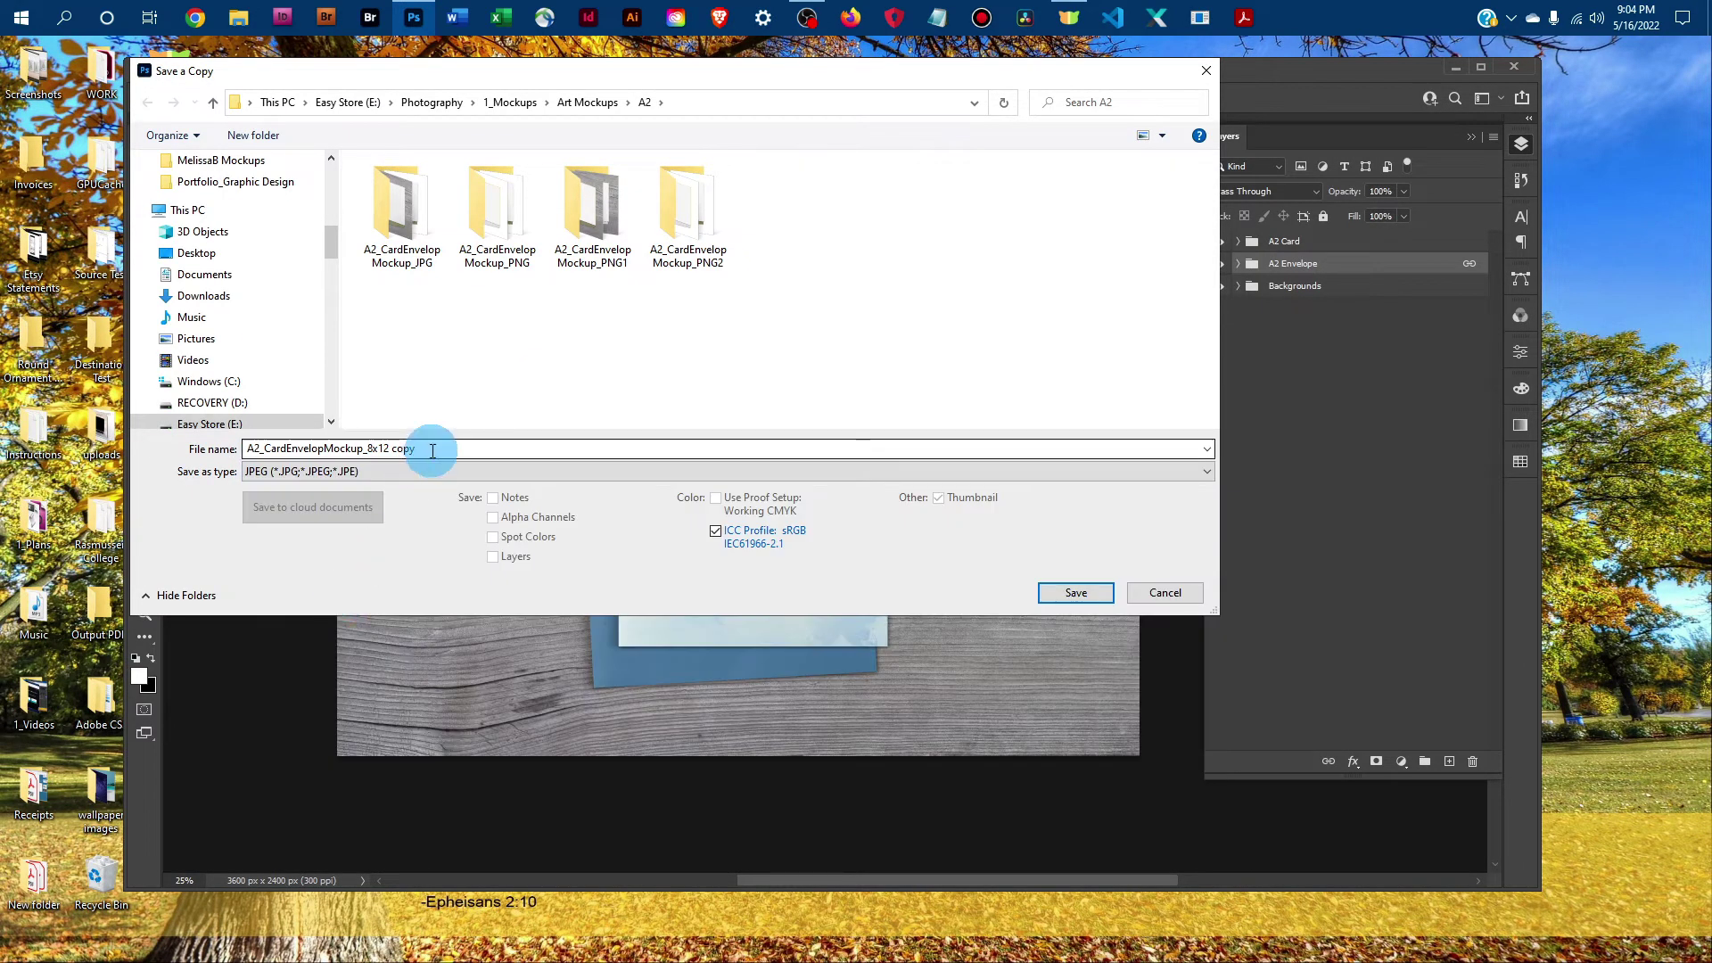
left_click_drag(428, 448, 390, 449)
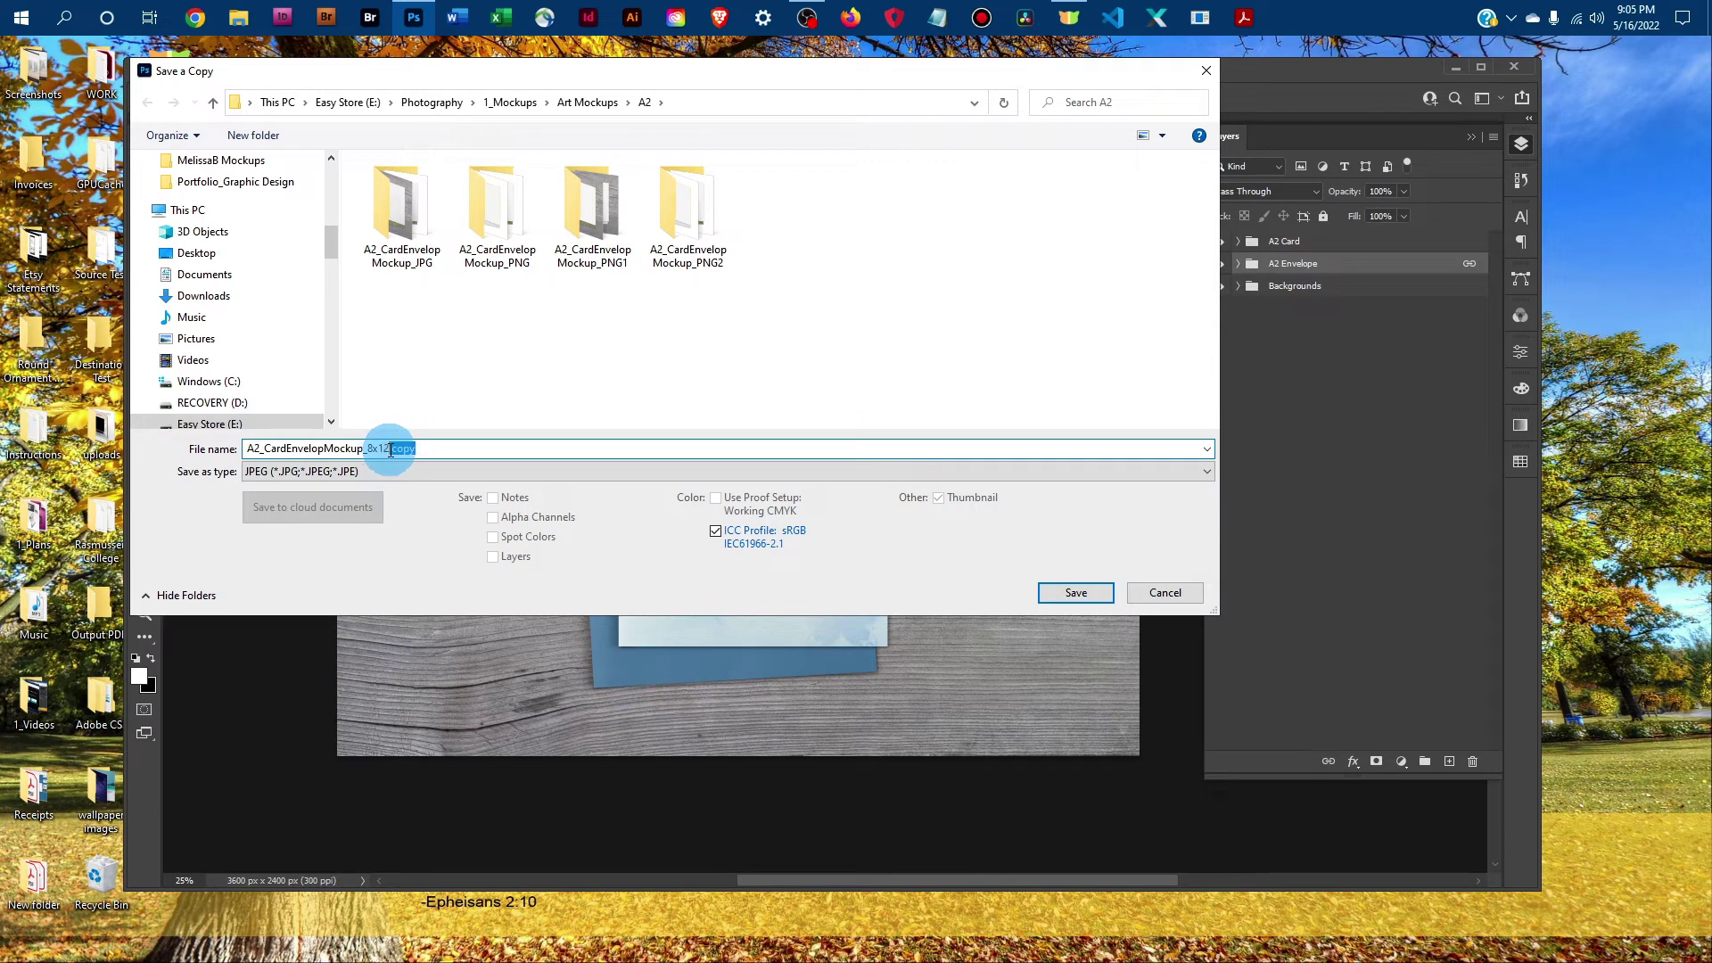
type("_design1")
left_click(1114, 589)
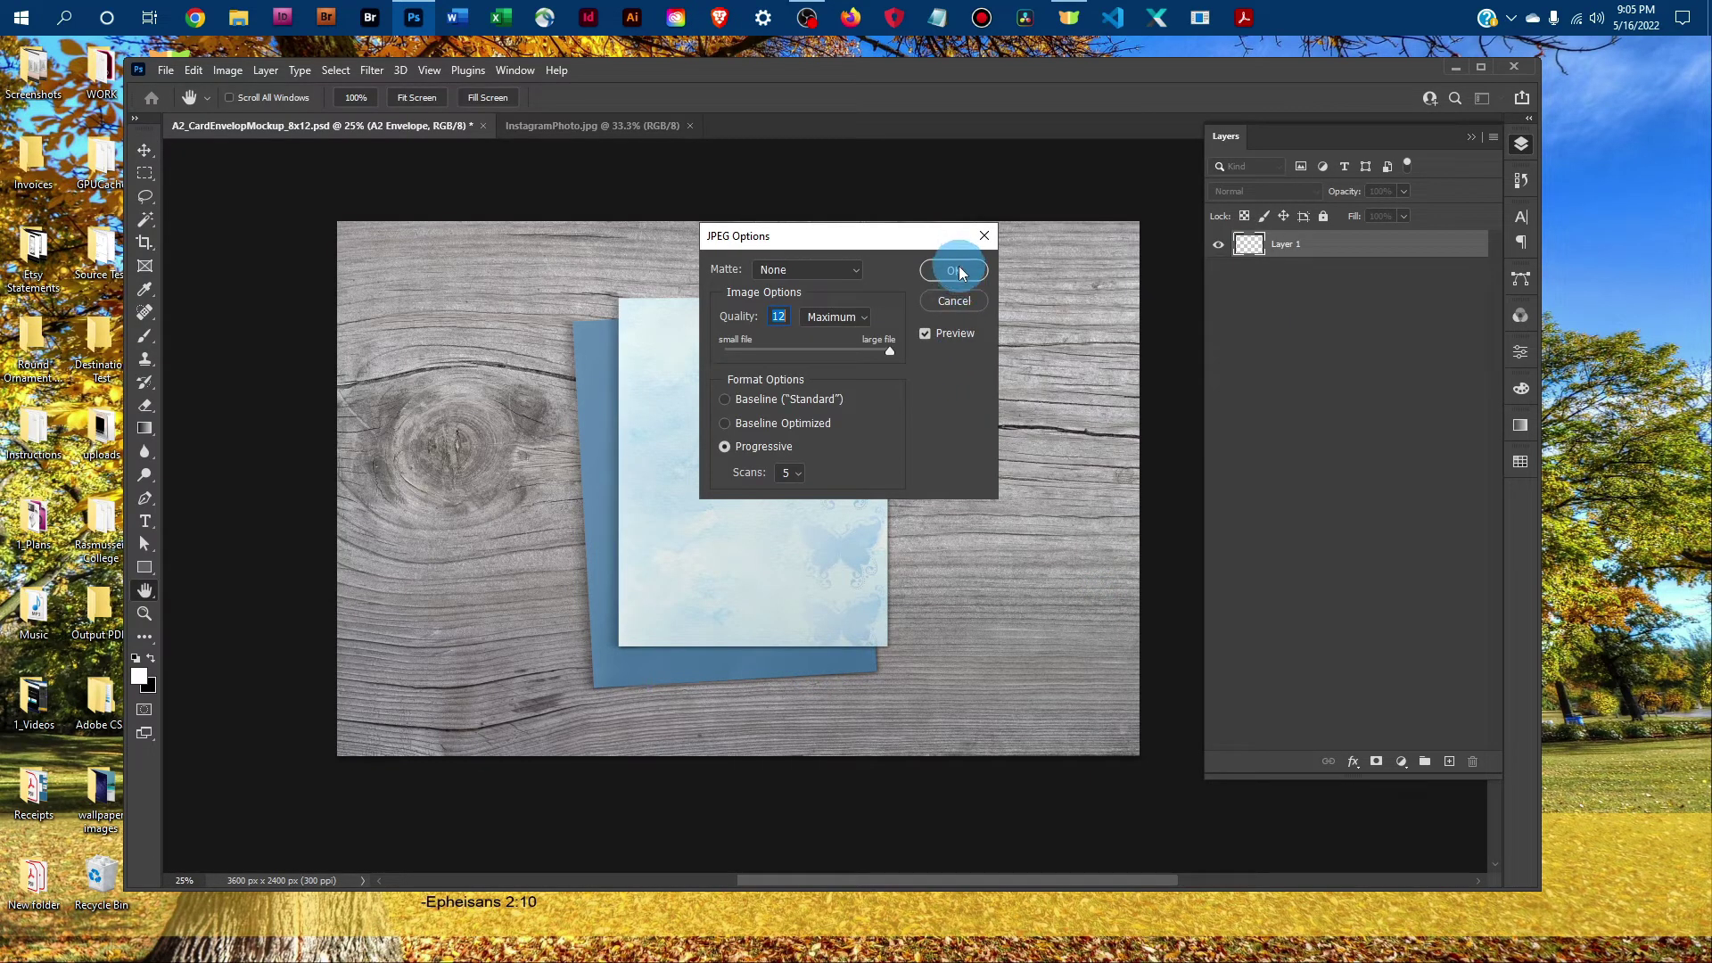
left_click(958, 270)
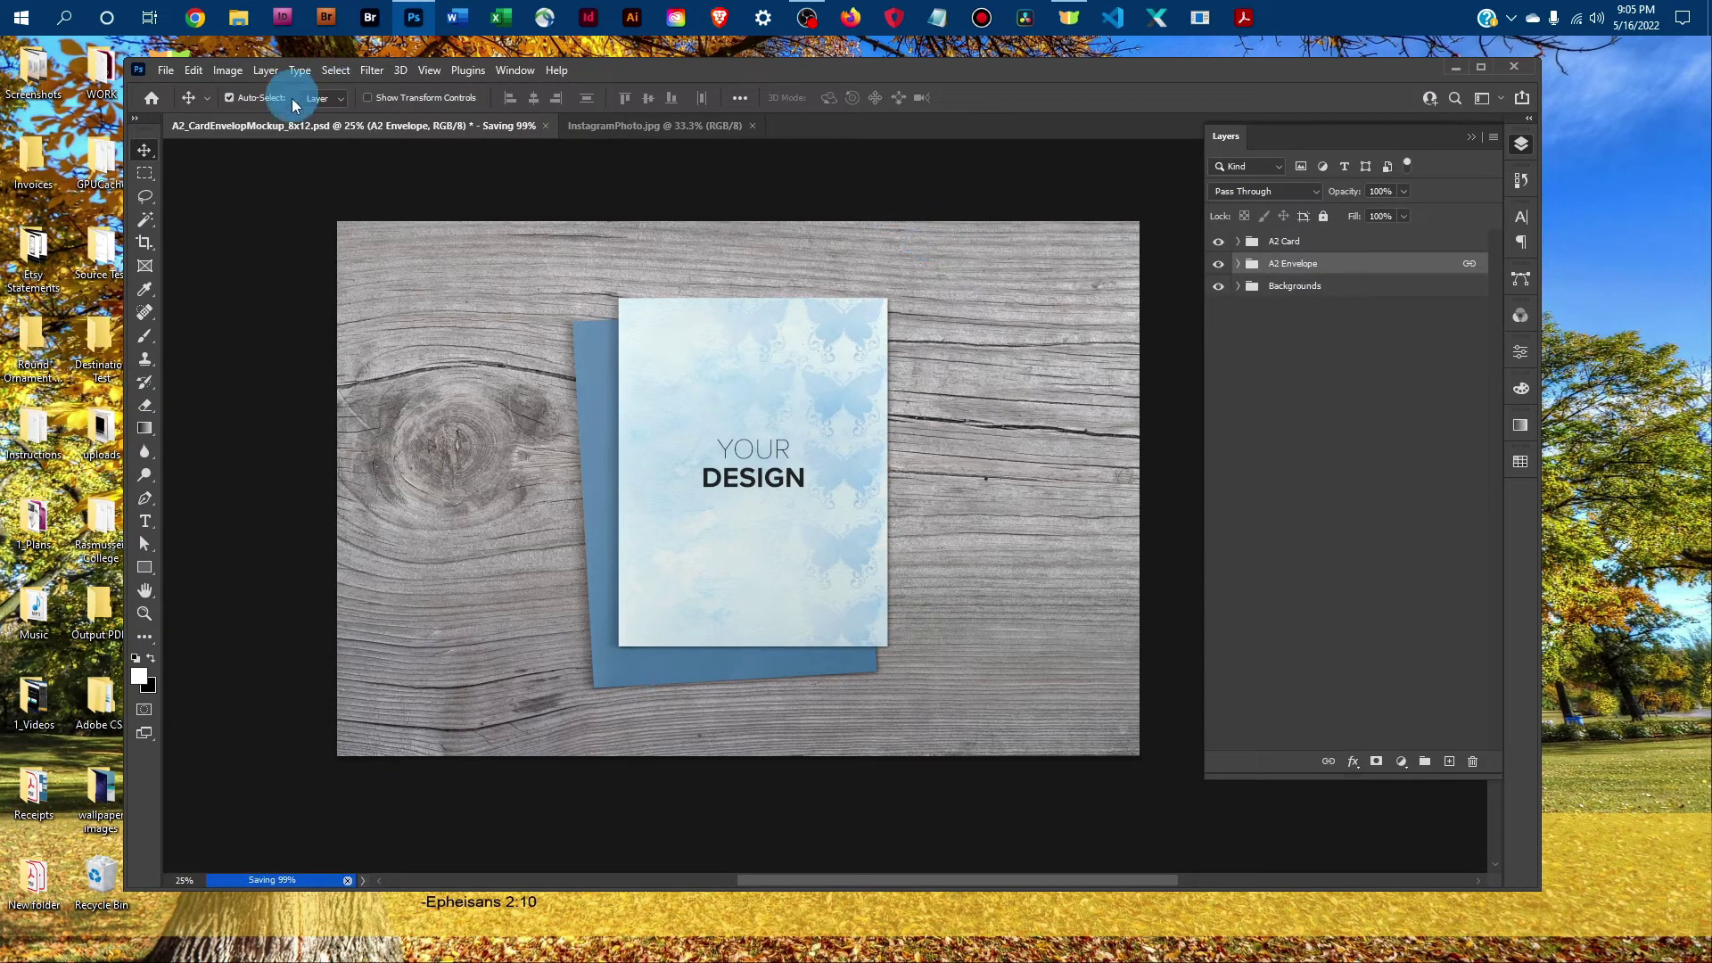
left_click(166, 71)
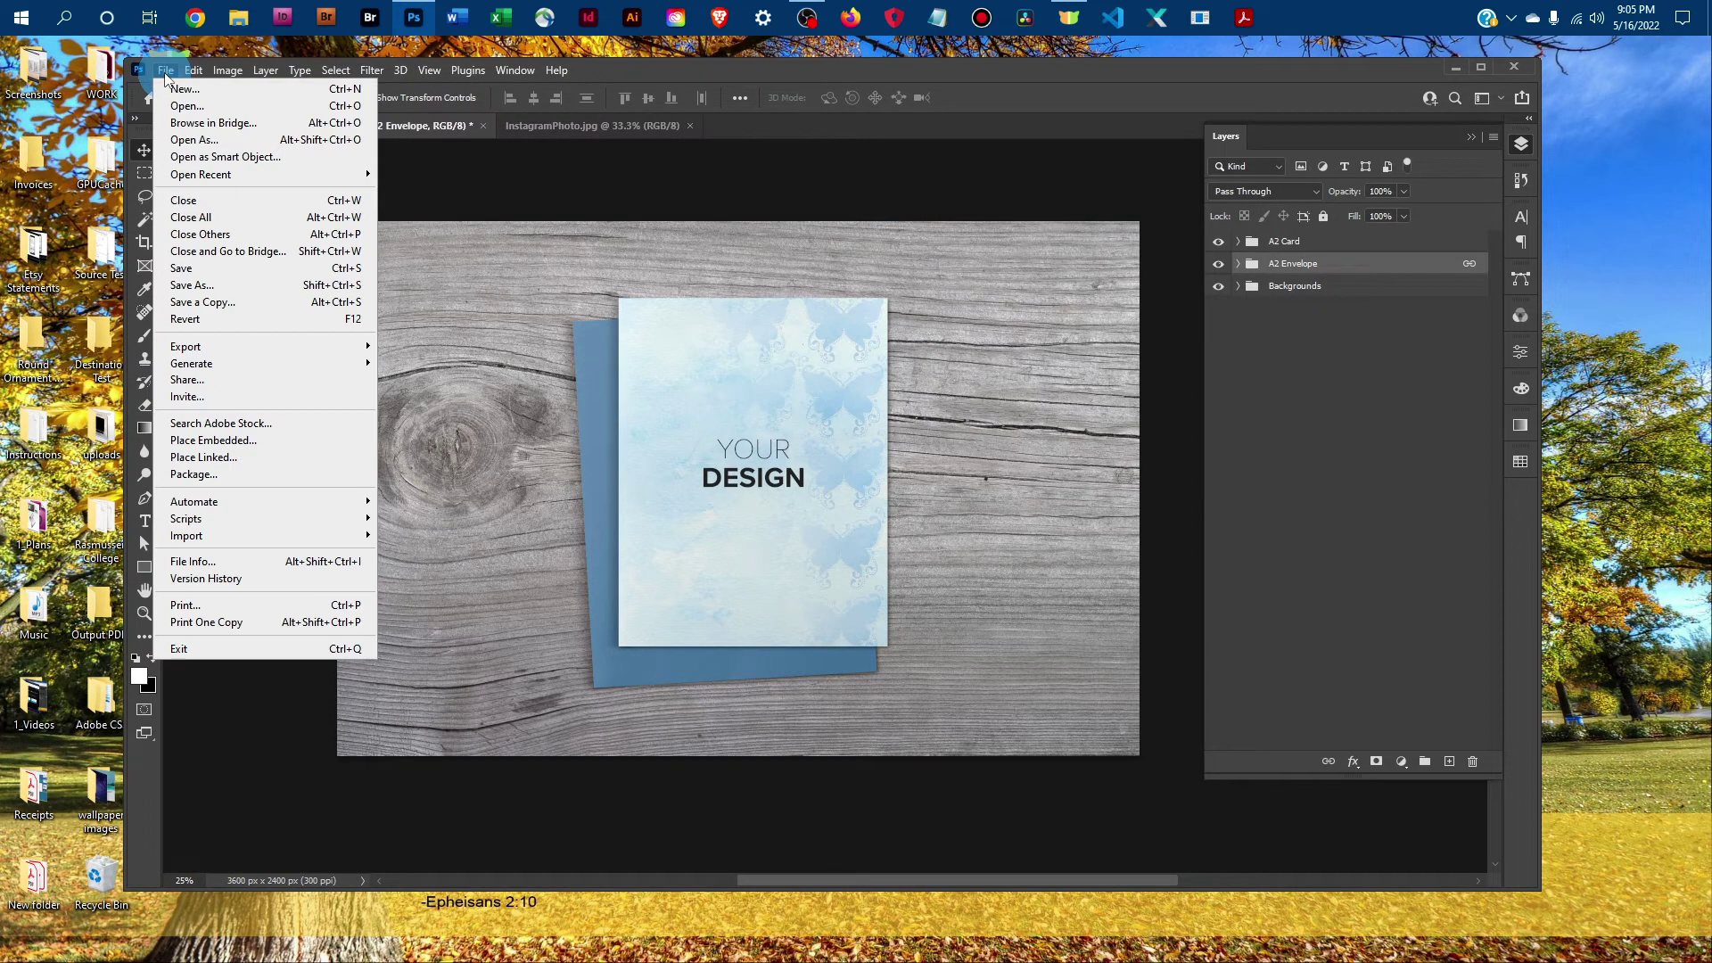
Save the layered mockup as A2_CardEnvelopMockup_8x12_design1.psd with Maximize Compatibility kept on.
left_click(218, 286)
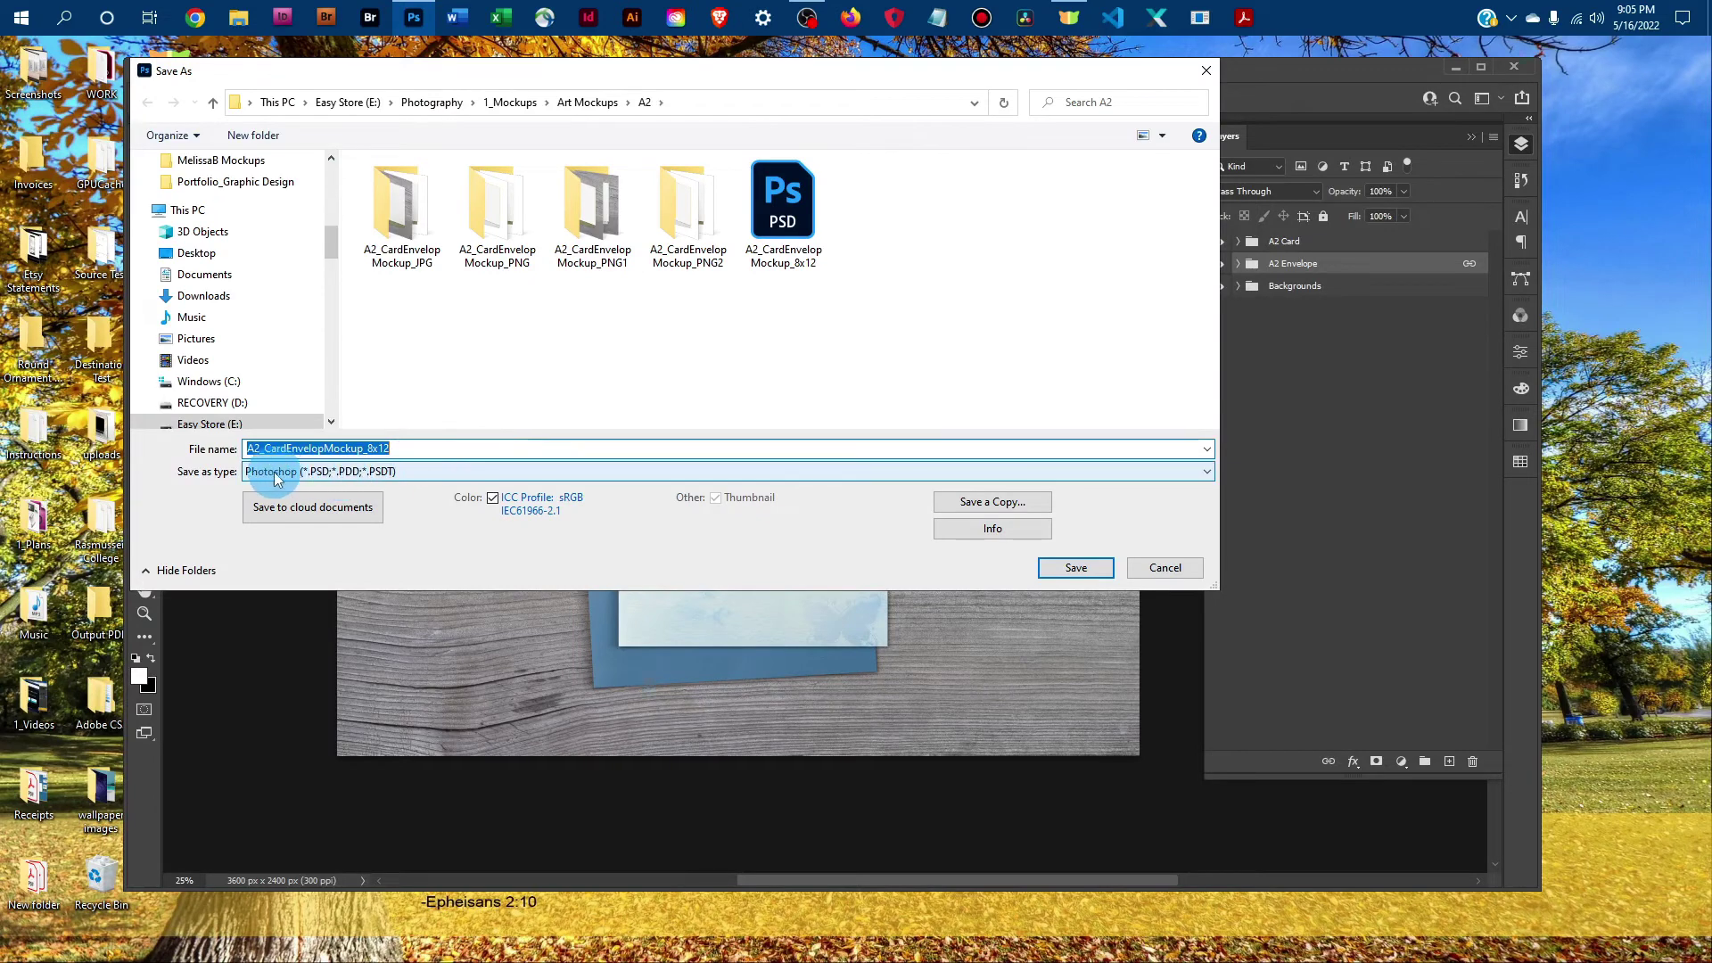
left_click(400, 447)
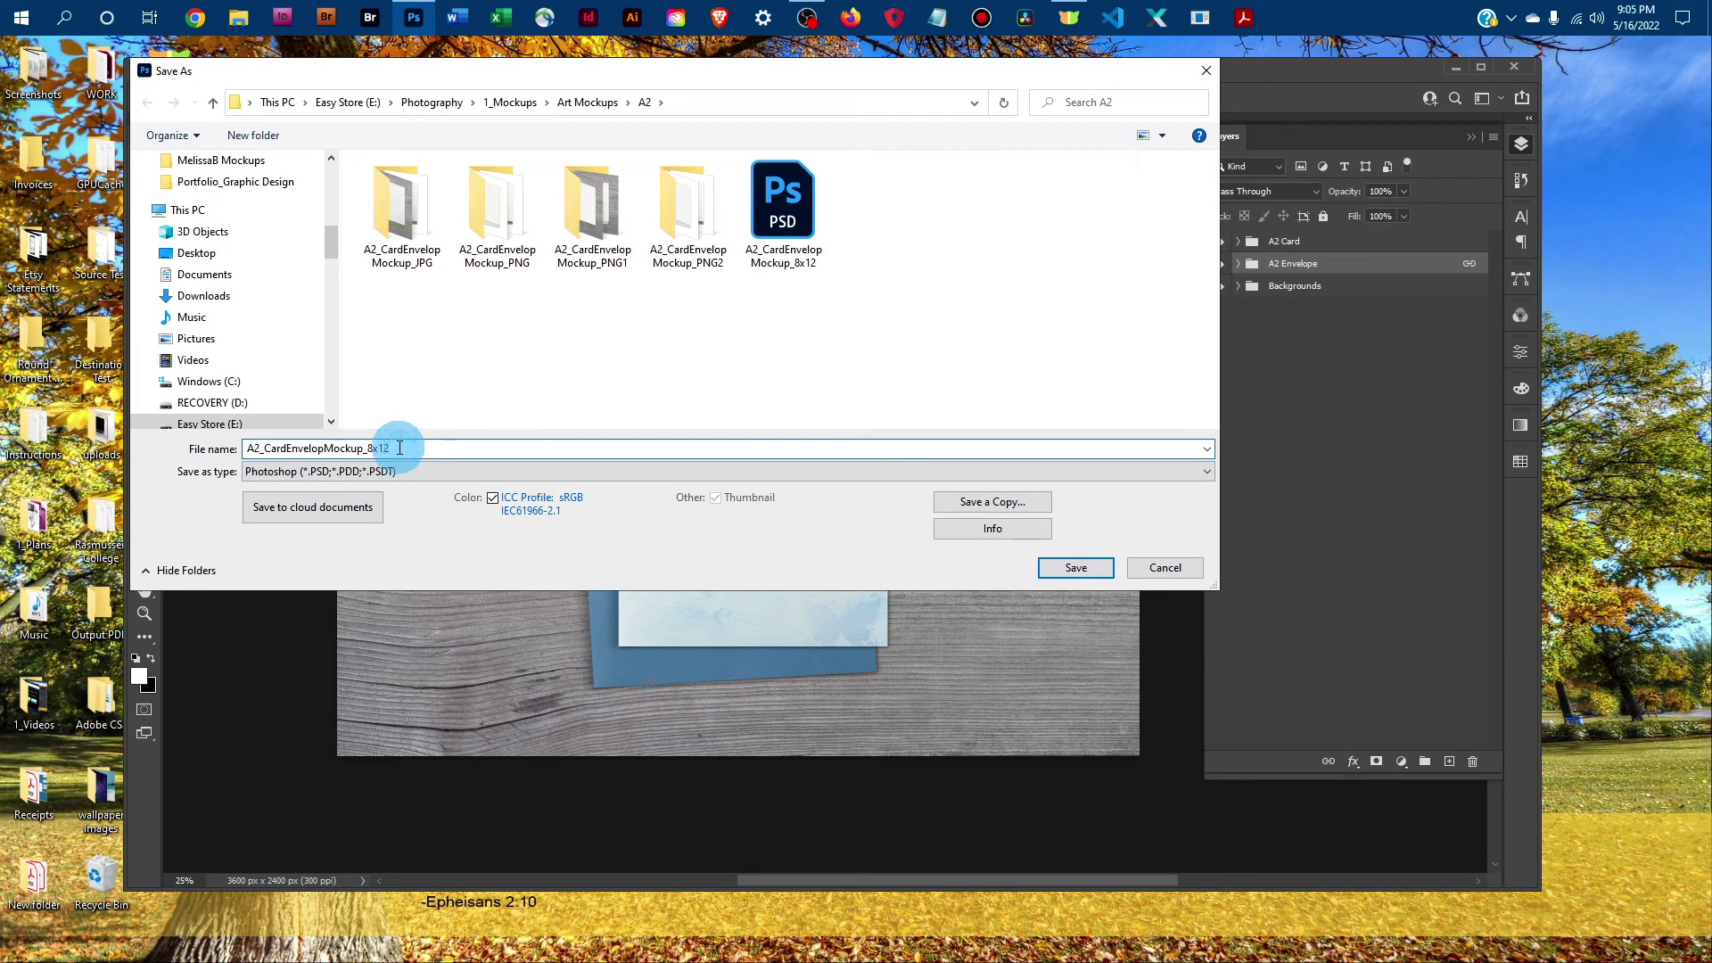
type("_design1")
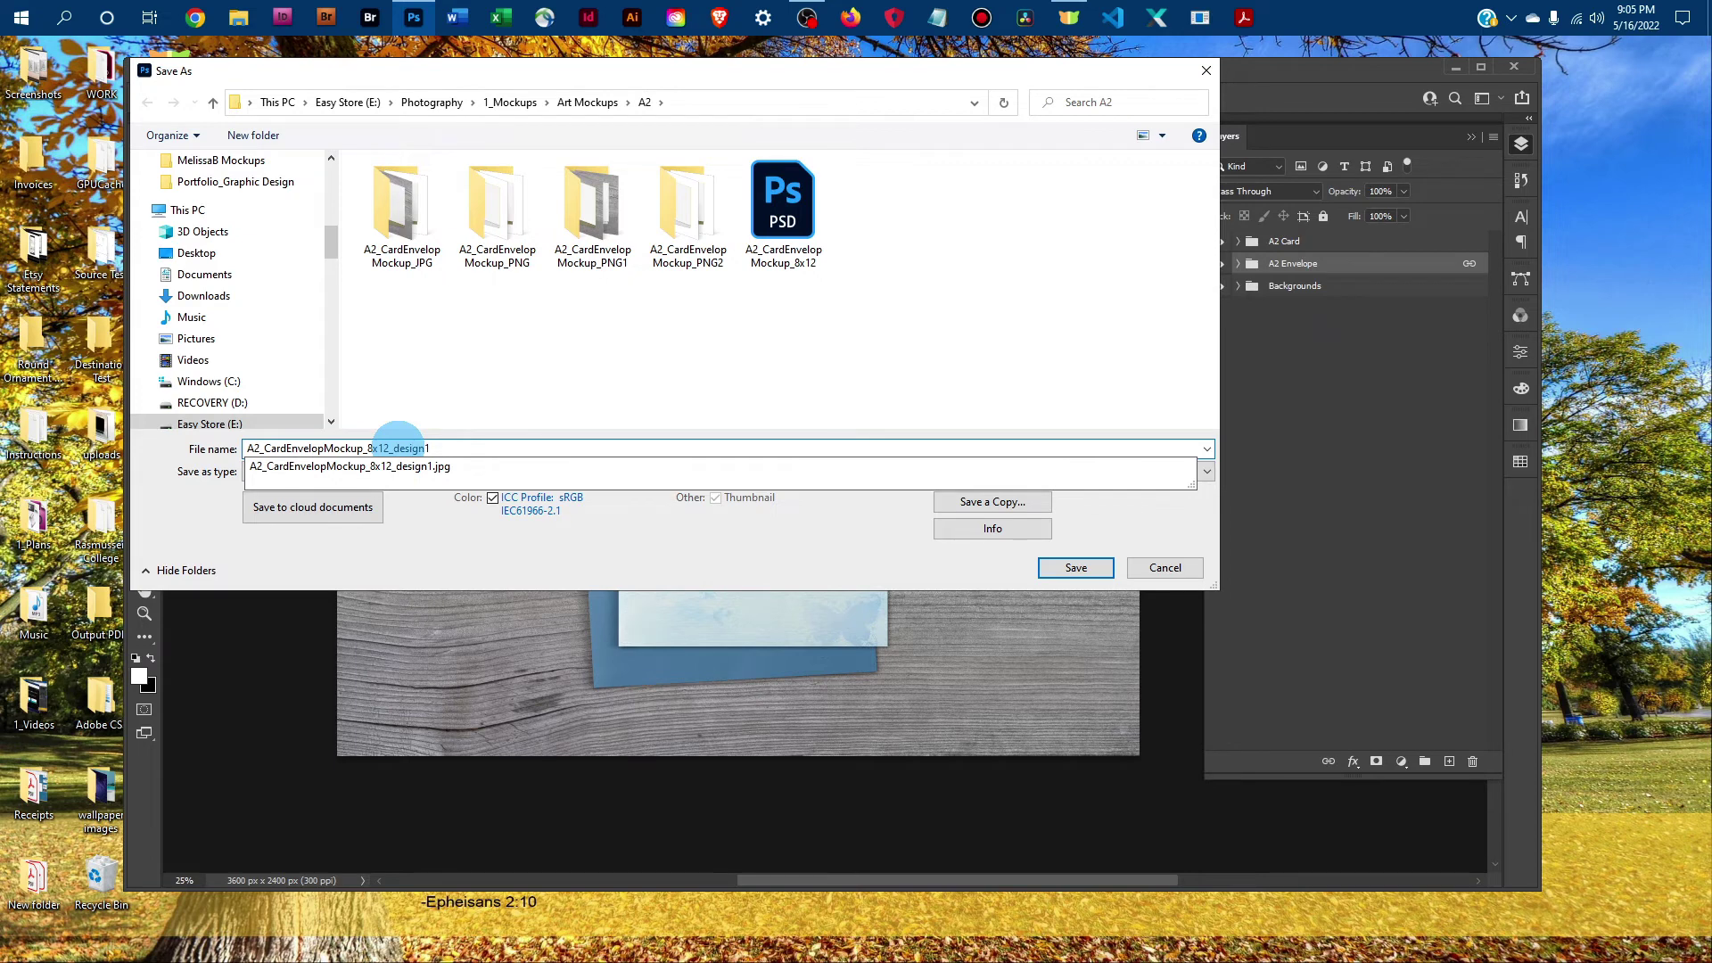
key("Return")
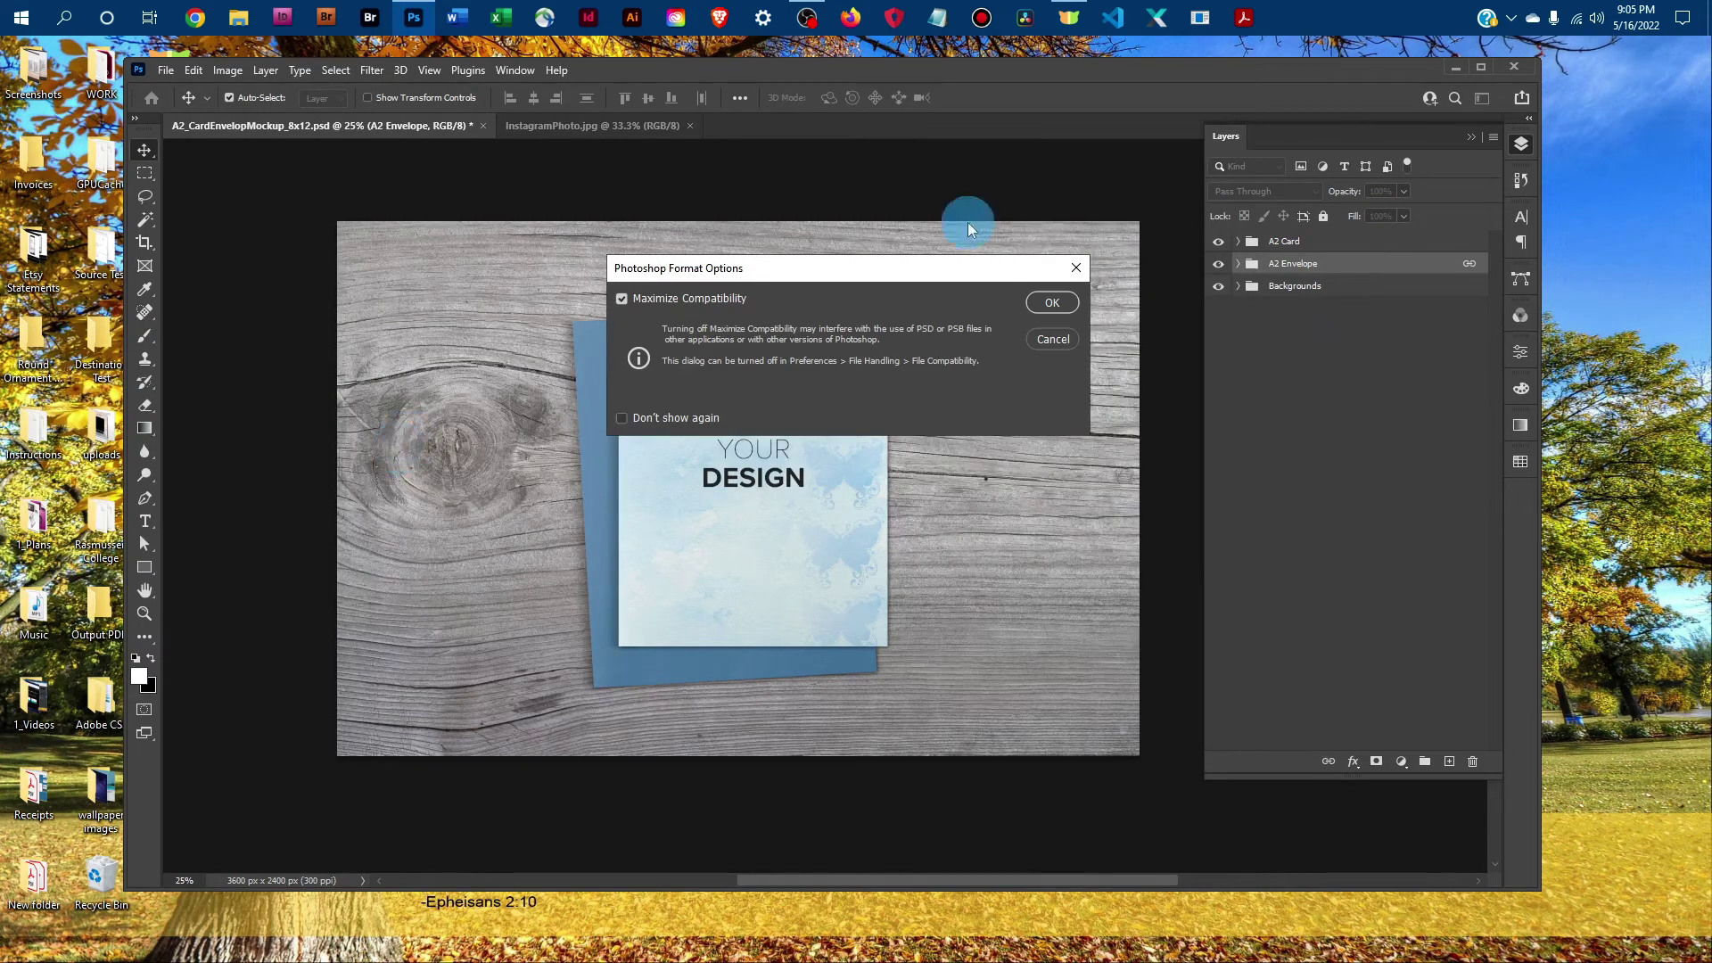
left_click(1052, 304)
mouse_move(803, 34)
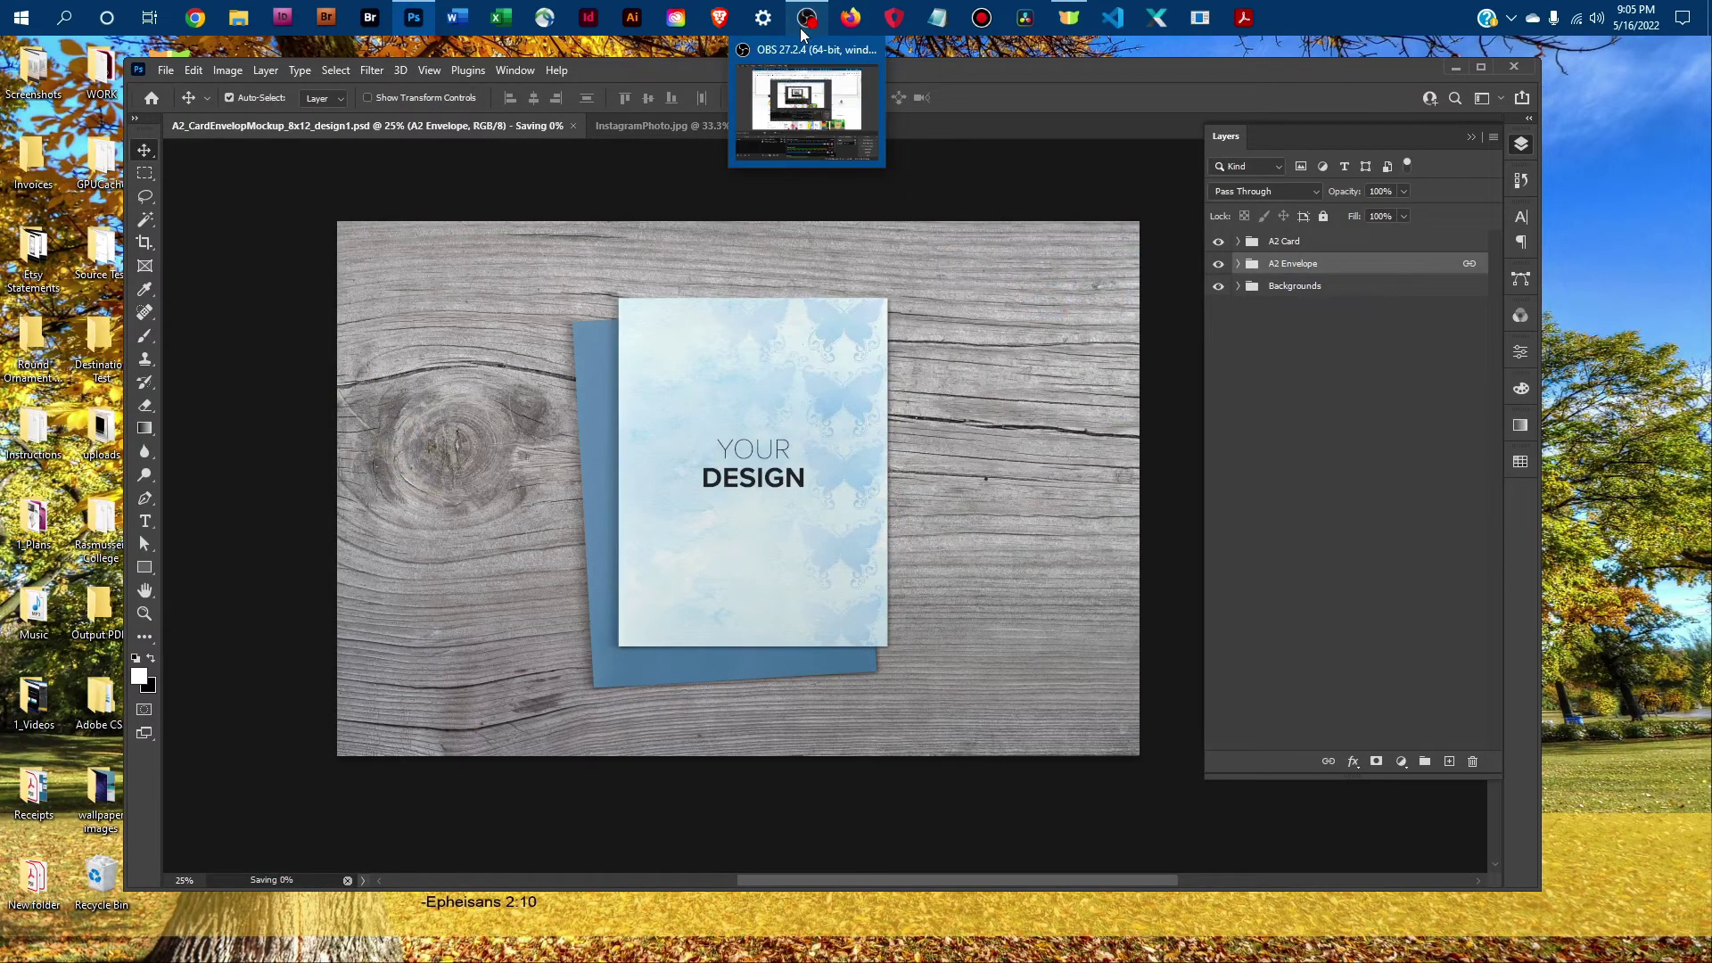
left_click_drag(821, 191, 923, 214)
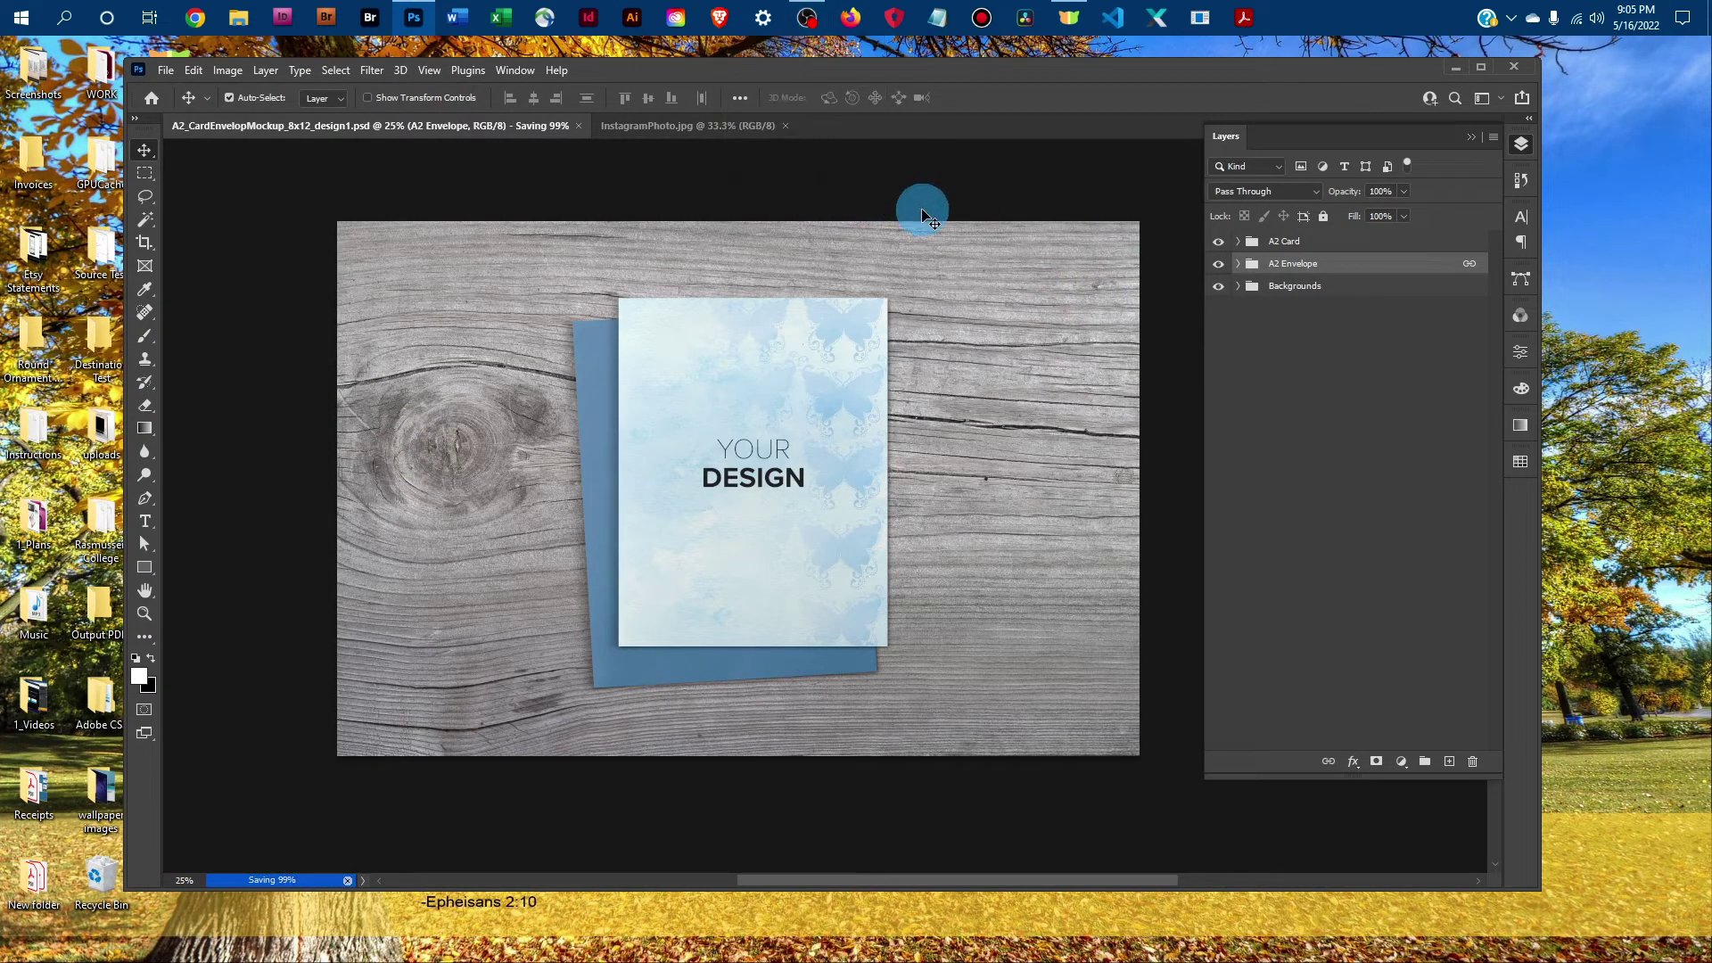